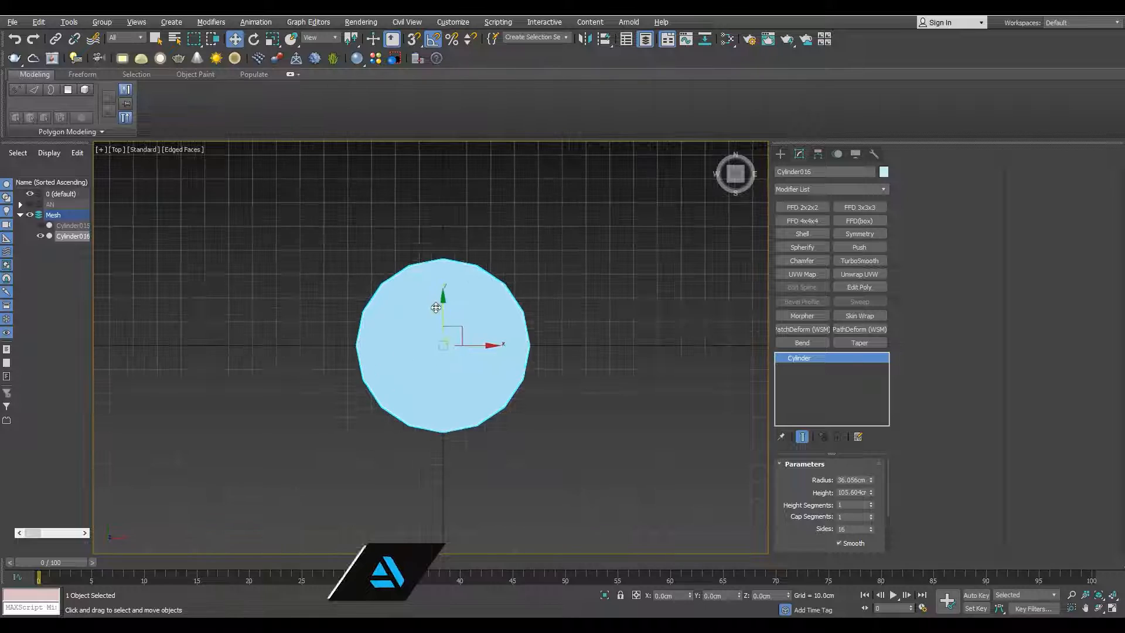
Convert the cylinder to an editable poly and bevel its top face inward with an outline of about -7.2 cm
key(p)
key(1)
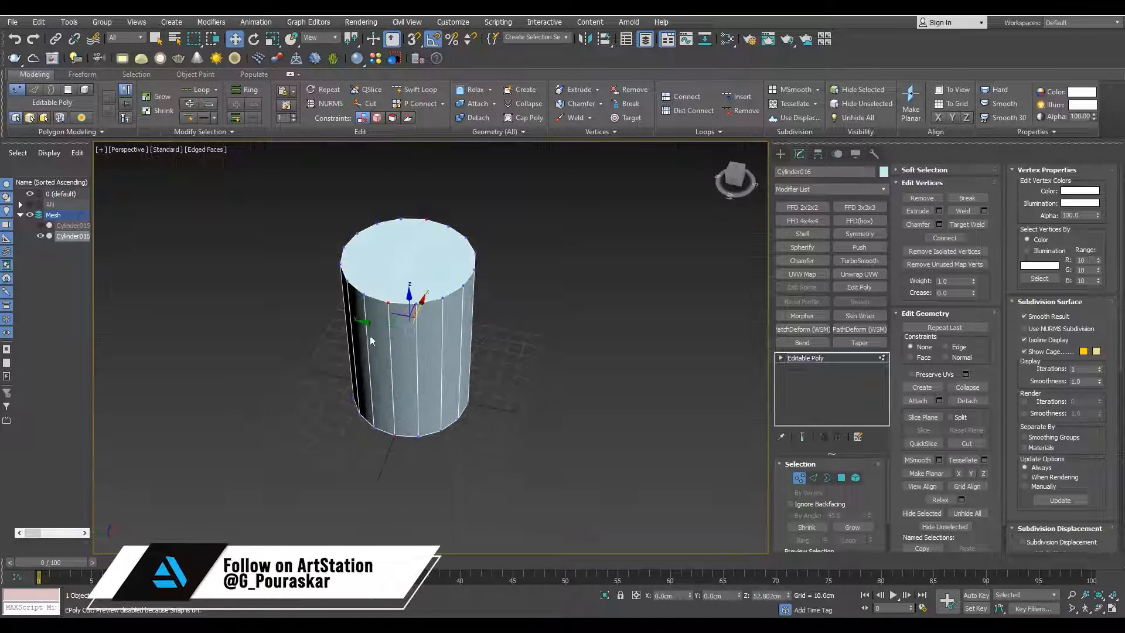
key(4)
click(401, 263)
alt+middle_drag(402, 264, 388, 448)
scroll(388, 448, up, 3)
key(ctrl+shift+b)
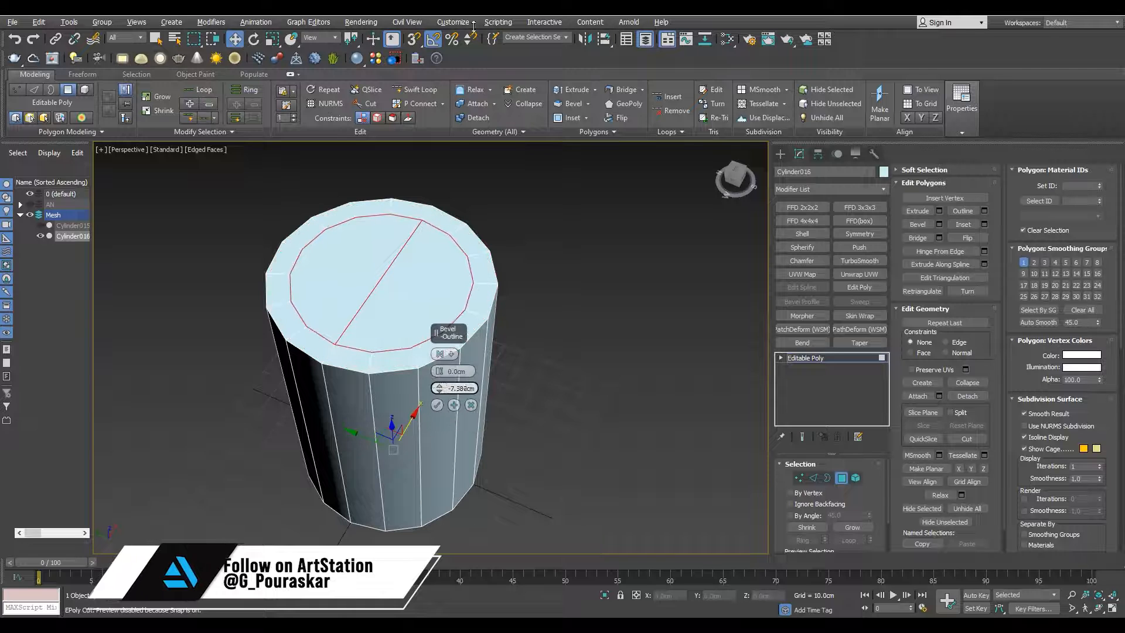
scroll(439, 300, down, 3)
alt+middle_drag(439, 299, 318, 269)
scroll(351, 360, up, 2)
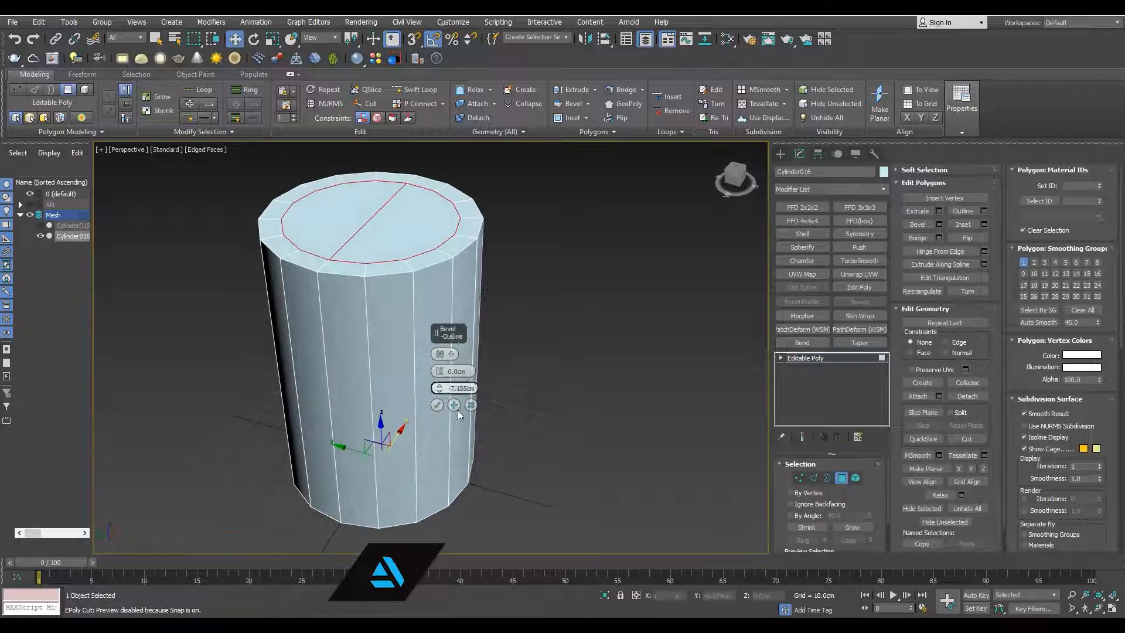
click(437, 404)
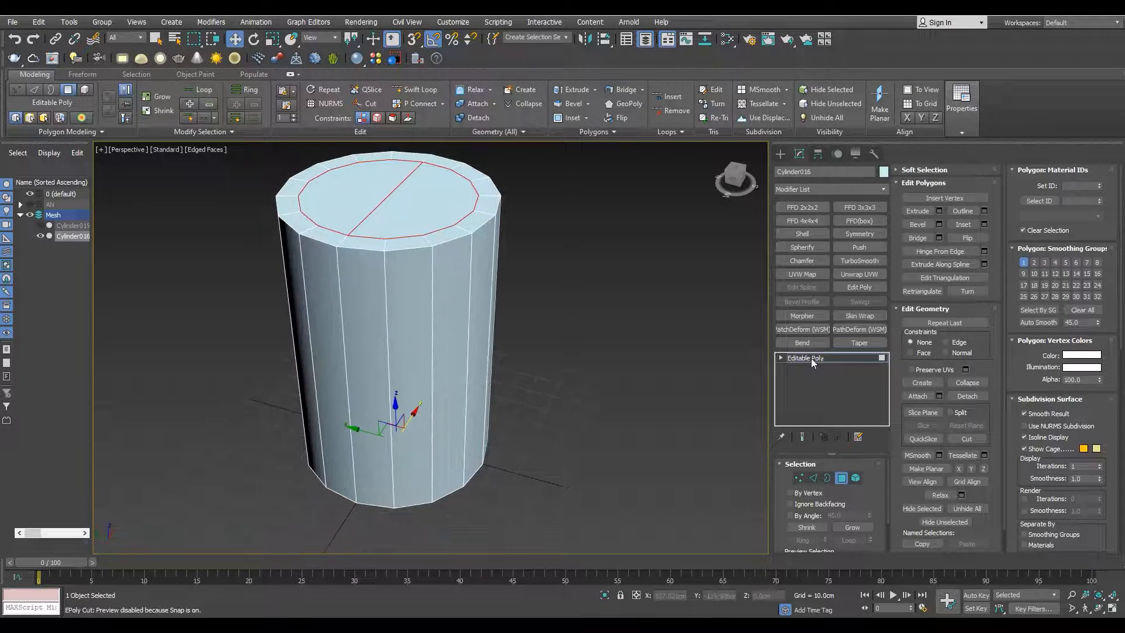
Clone the beveled cylinder as a separate object to work on
click(811, 357)
key(ctrl+v)
key(Return)
alt+middle_drag(360, 332, 457, 242)
Delete the cloned cylinder's inner faces and one half of its body, leaving a half shell
key(4)
scroll(438, 305, down, 4)
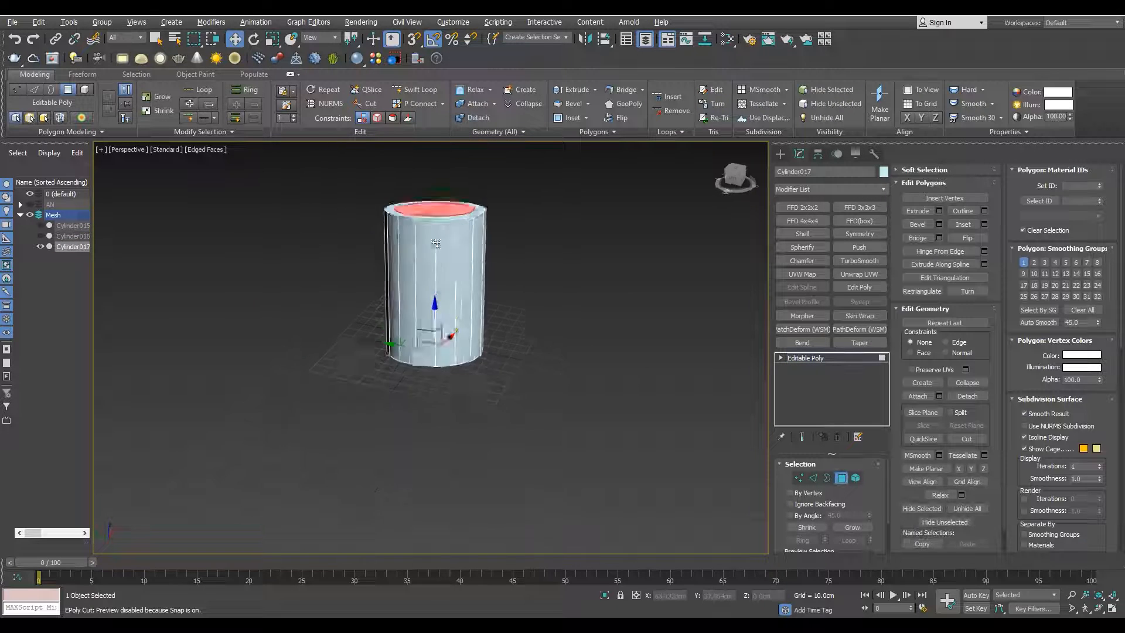
alt+middle_drag(688, 277, 645, 258)
key(1)
scroll(449, 282, up, 3)
key(alt+w)
key(alt+w)
scroll(449, 283, down, 3)
key(F3)
alt+middle_drag(449, 282, 446, 370)
key(4)
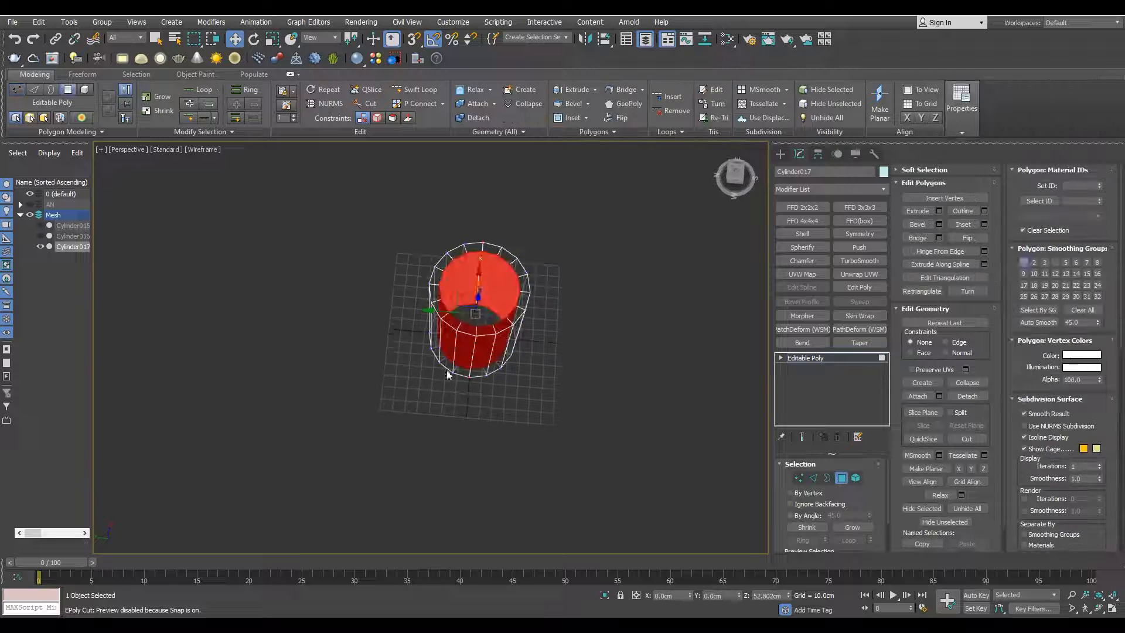
key(1)
key(F3)
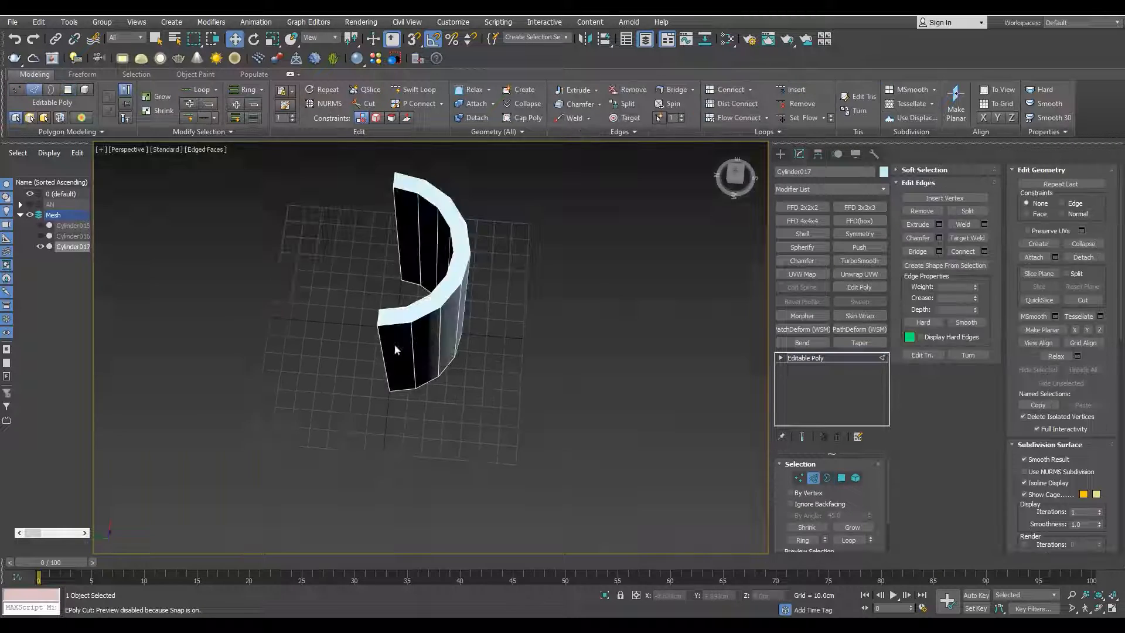
Cut the half shell down to a quarter and delete its top rim faces, keeping only the outer wall
key(alt+w)
key(alt+w)
key(2)
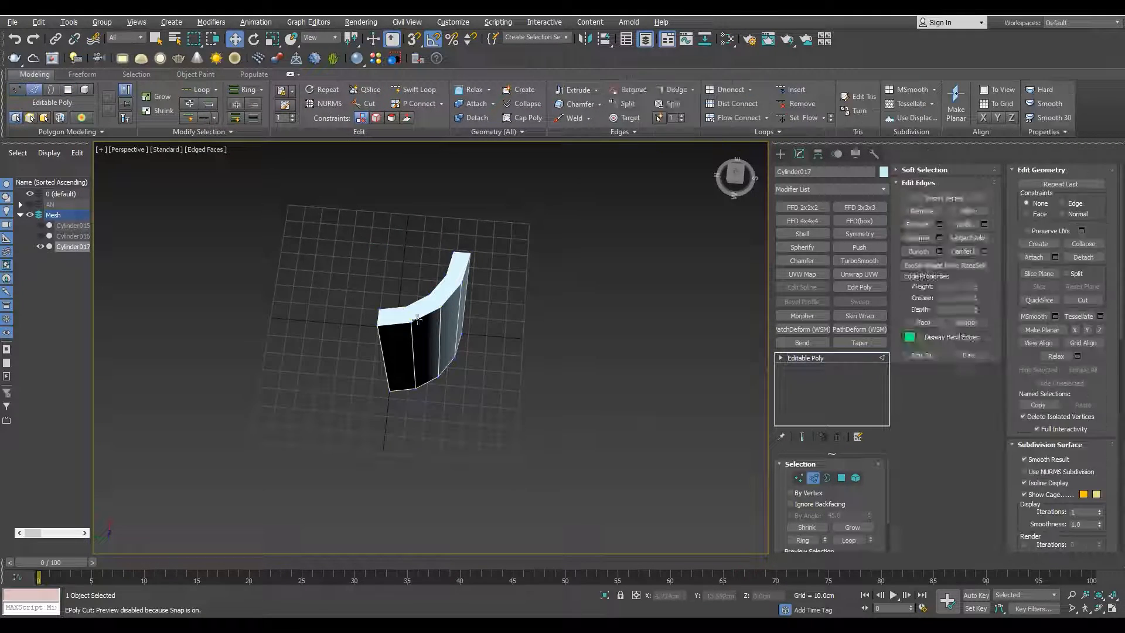
key(4)
alt+middle_drag(632, 413, 499, 298)
key(ctrl+i)
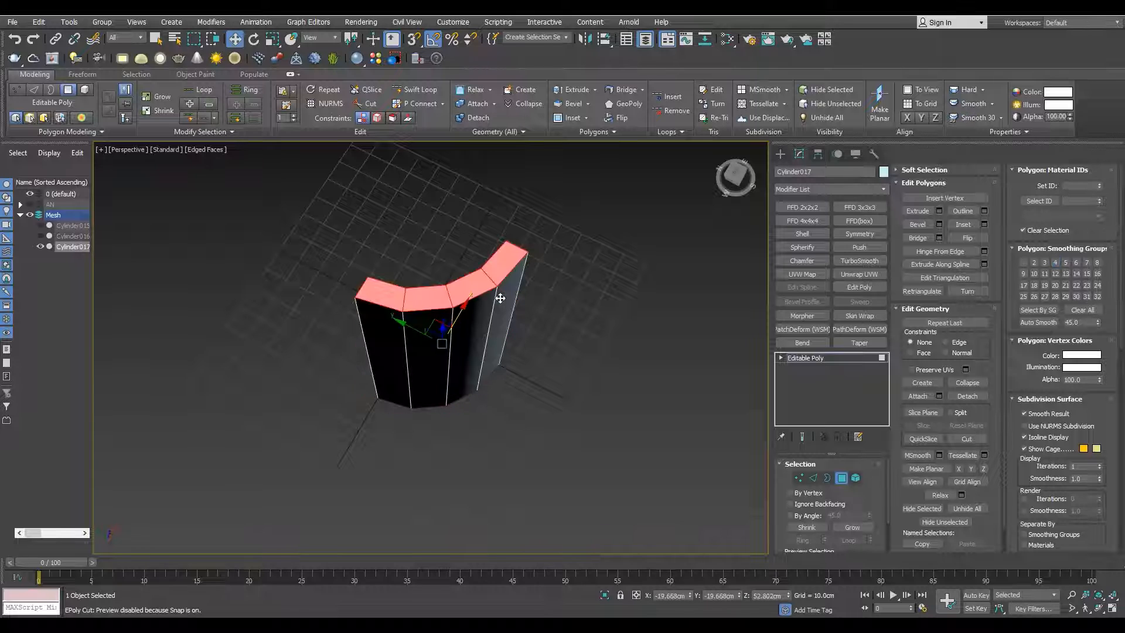
Extrude the quarter shell's vertical end edge along Y to 60 cm, forming a flat panel
key(2)
key(t)
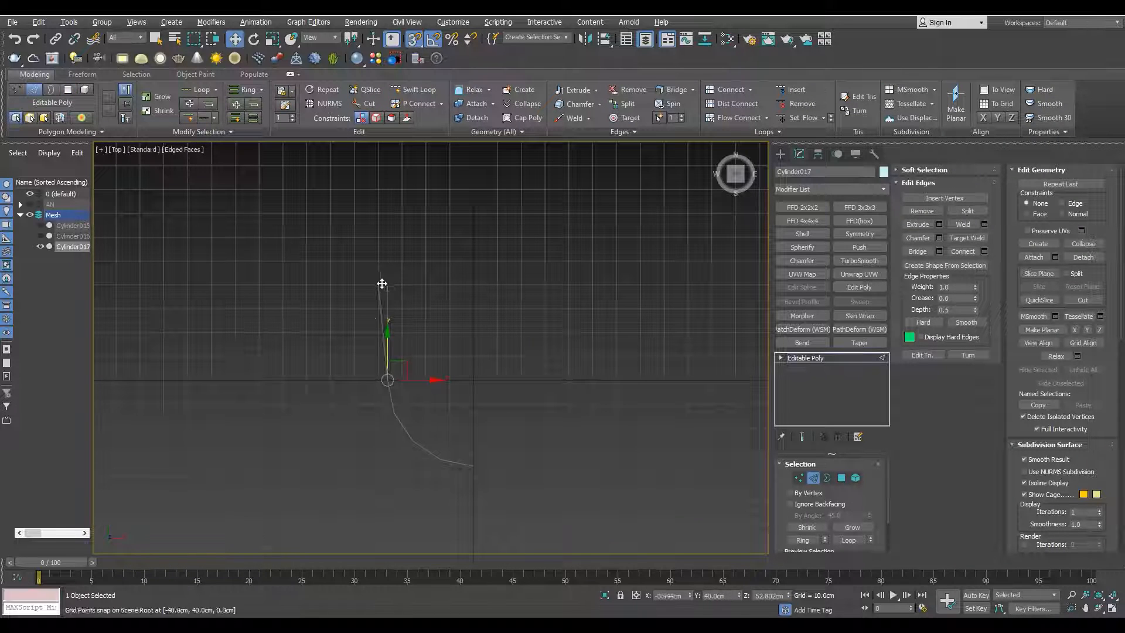
key(alt+w)
key(p)
key(alt+w)
mouse_move(552, 402)
alt+middle_down()
mouse_move(307, 367)
mouse_move(378, 277)
alt+middle_up()
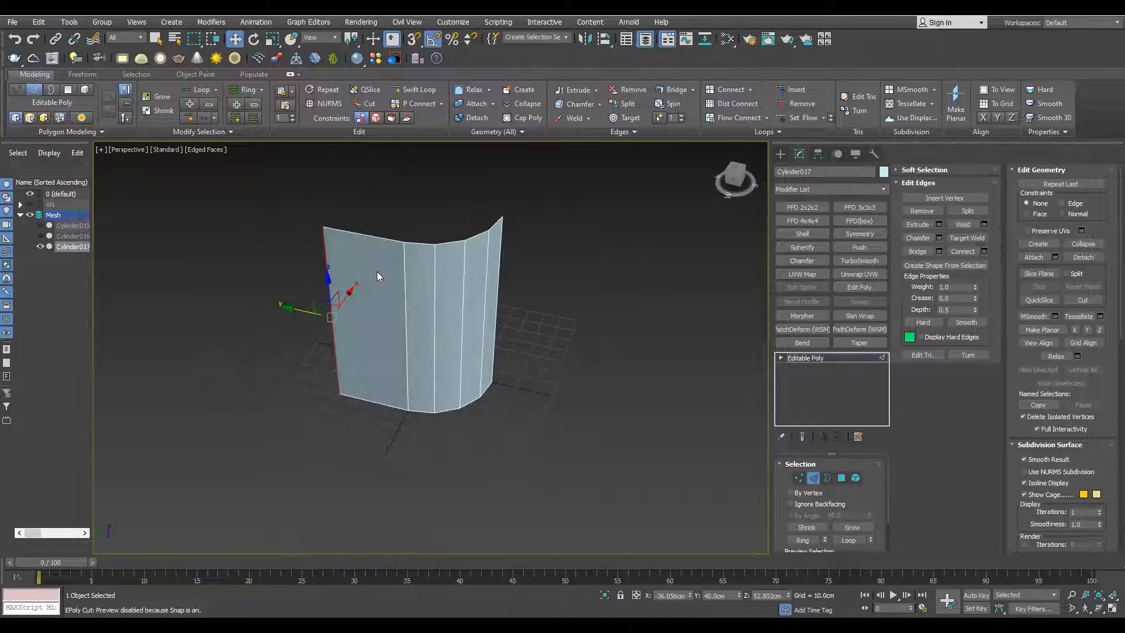
alt+middle_drag(341, 390, 362, 376)
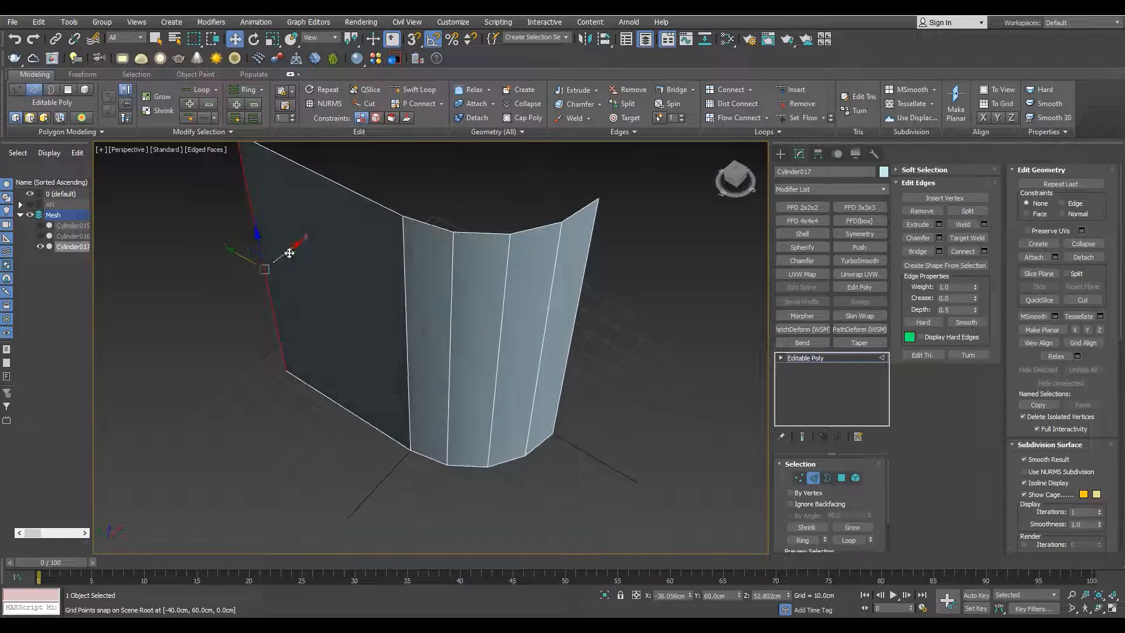
Move the flat panel's free vertical edge to X -50 cm
drag(289, 253, 258, 392)
key(s)
key(s)
scroll(261, 389, down, 3)
mouse_move(261, 390)
alt+middle_down()
mouse_move(283, 371)
mouse_move(341, 368)
alt+middle_up()
key(F4)
key(F4)
scroll(287, 369, up, 3)
scroll(341, 368, down, 3)
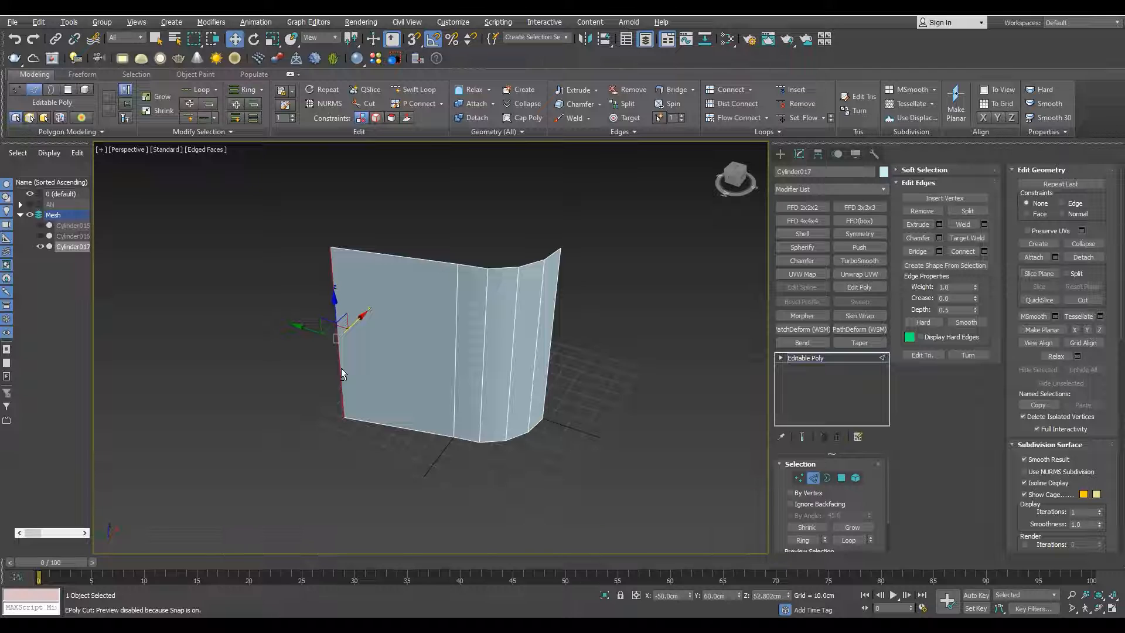
Slide the panel's free edge along its adjoining edges and extrude a second panel from it to about Y 108.3 cm
key(shift+x)
drag(309, 326, 319, 328)
key(shift+x)
middle_drag(319, 332, 354, 338)
shift+drag(353, 337, 280, 318)
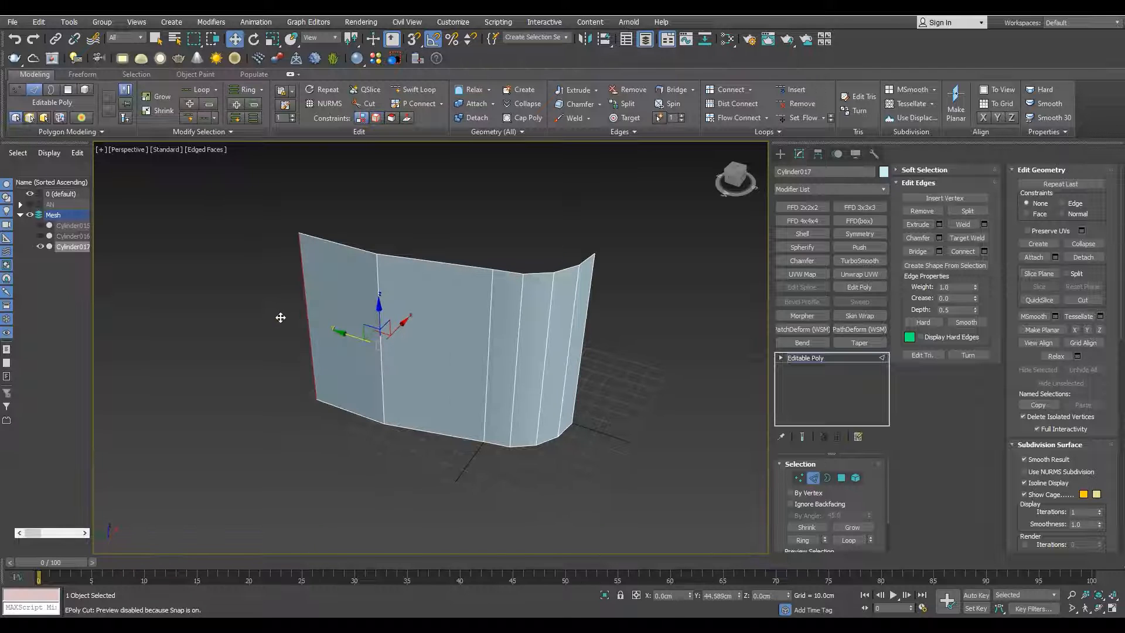
scroll(266, 317, down, 3)
key(alt+w)
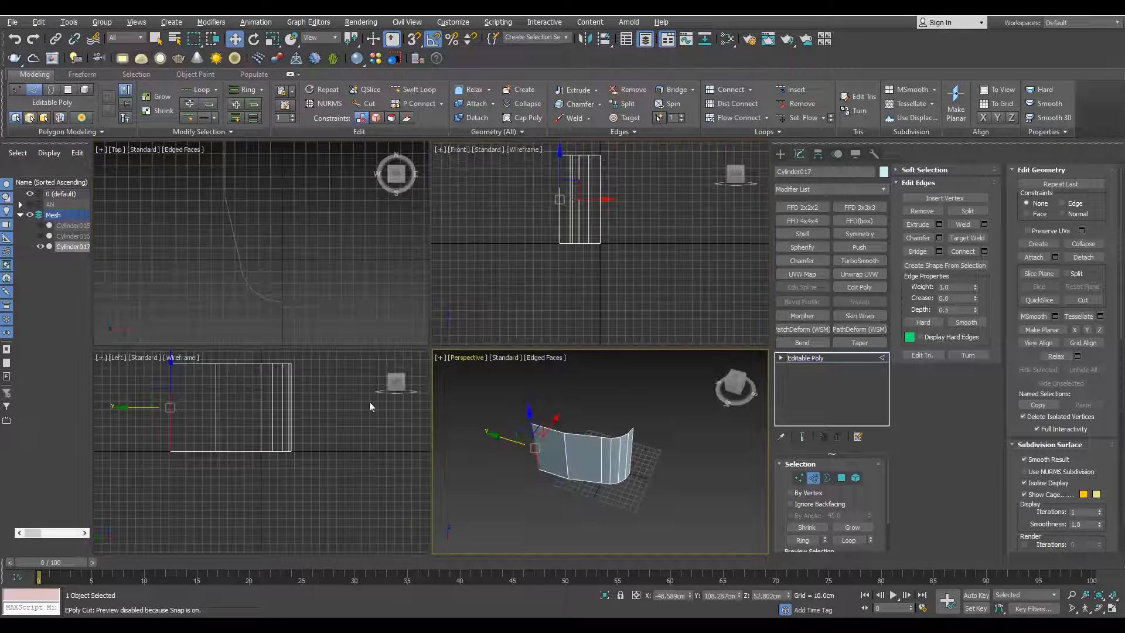
key(l)
key(alt+w)
click(788, 358)
click(780, 154)
scroll(316, 349, up, 2)
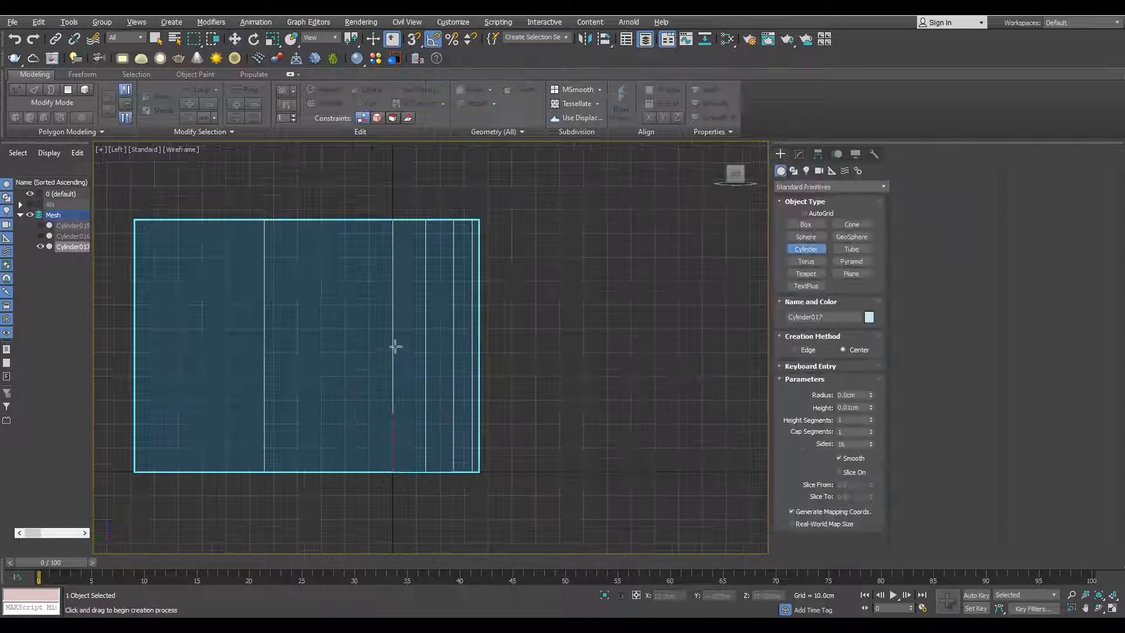
key(alt+w)
right_click(609, 485)
key(alt+w)
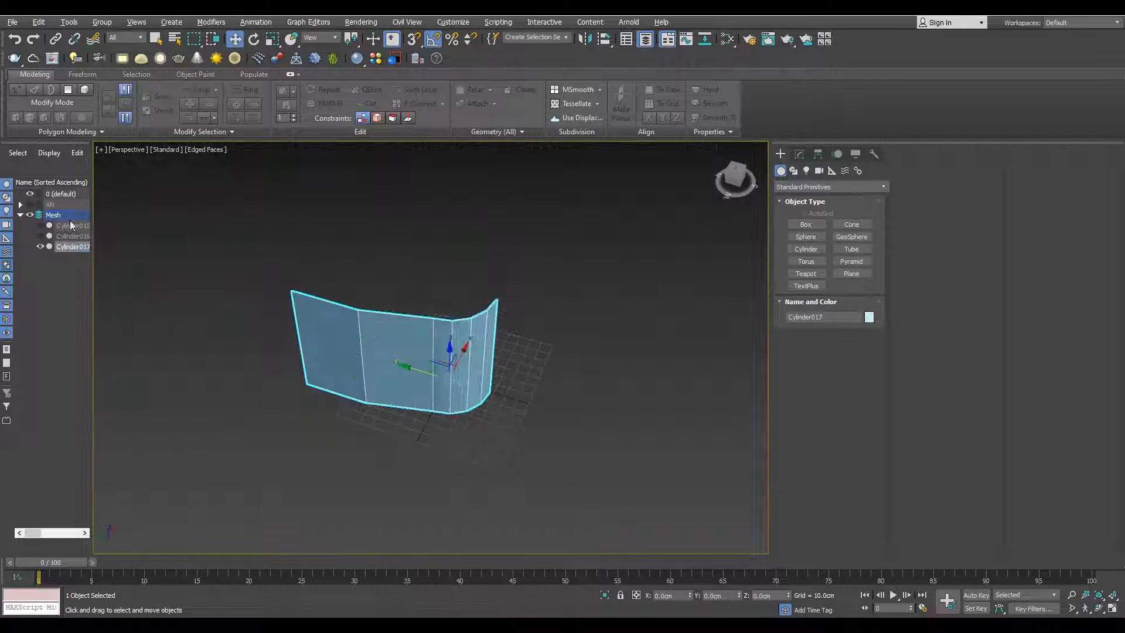
Clone the original cylinder with the inset end faces and hide the source object
click(408, 299)
key(ctrl+v)
key(Return)
click(40, 246)
click(41, 246)
click(40, 235)
scroll(478, 281, up, 5)
Bridge the clone's inset end faces and delete all other faces, keeping only the inner wall
key(4)
click(917, 238)
key(ctrl+i)
key(Delete)
Create a 16-sided cylinder in the Left view, centred on the inner wall's axis, with a radius of about 29.2 cm
key(alt+w)
middle_click(360, 418)
key(alt+w)
scroll(351, 288, up, 2)
click(801, 358)
click(780, 154)
click(806, 249)
drag(410, 359, 420, 457)
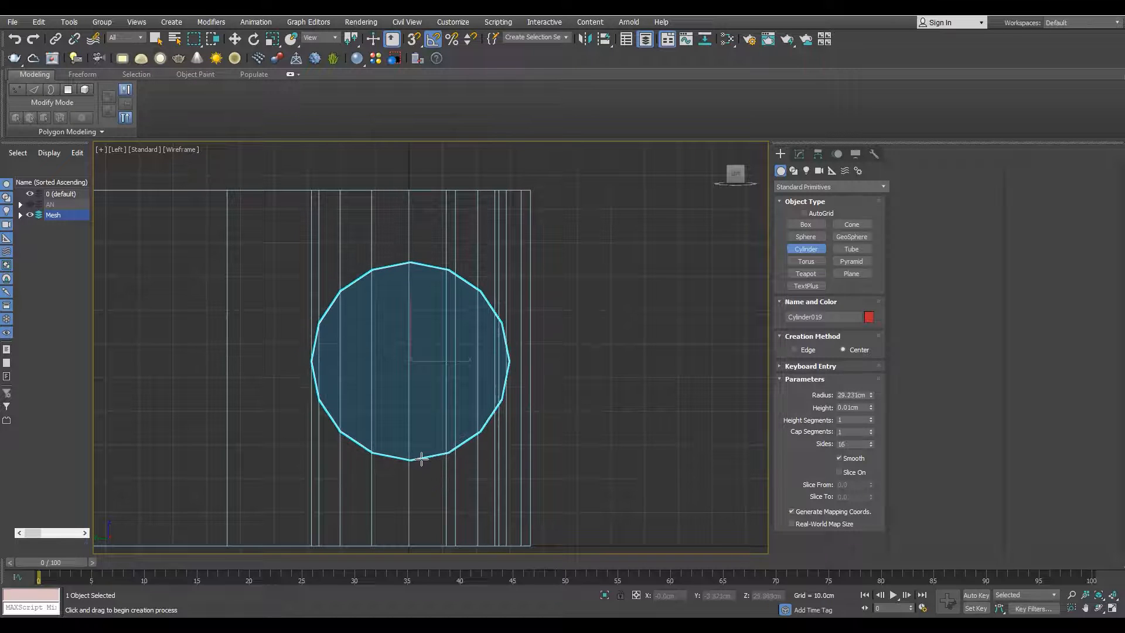
click(419, 370)
key(w)
Isolate the inner wall shell together with the new cylinder
scroll(376, 243, up, 3)
key(alt+w)
ctrl+click(71, 257)
key(alt+q)
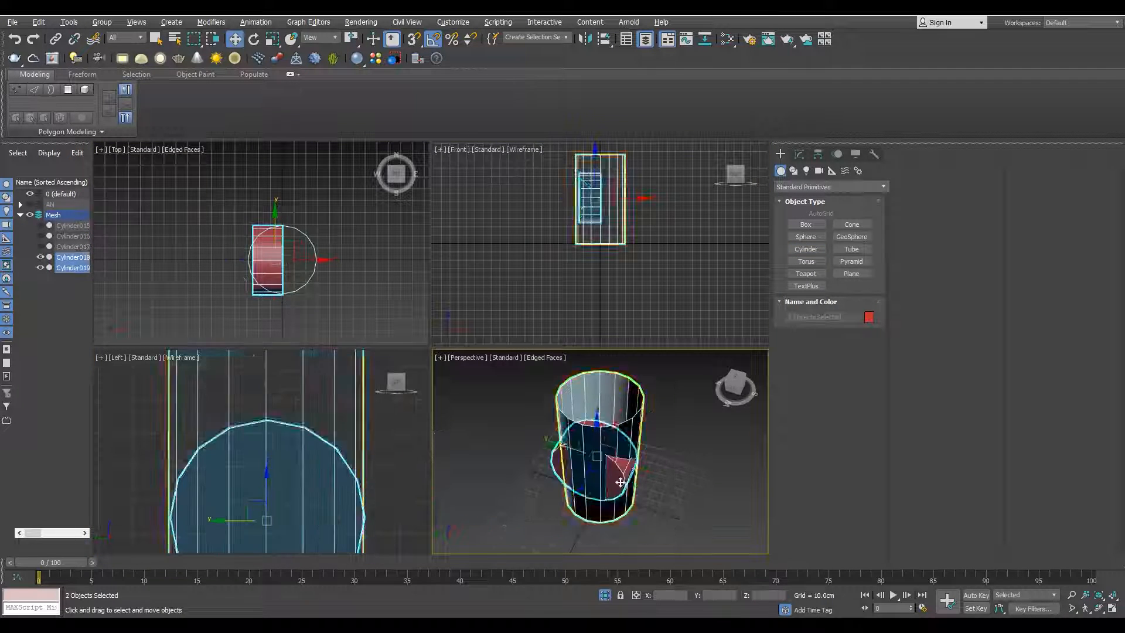
Reposition the new cylinder with snapping so it is centred across the inner wall at Z 54.826 cm
middle_click(357, 433)
key(alt+w)
click(481, 292)
scroll(451, 324, down, 3)
key(s)
drag(472, 400, 442, 231)
key(s)
scroll(347, 403, up, 10)
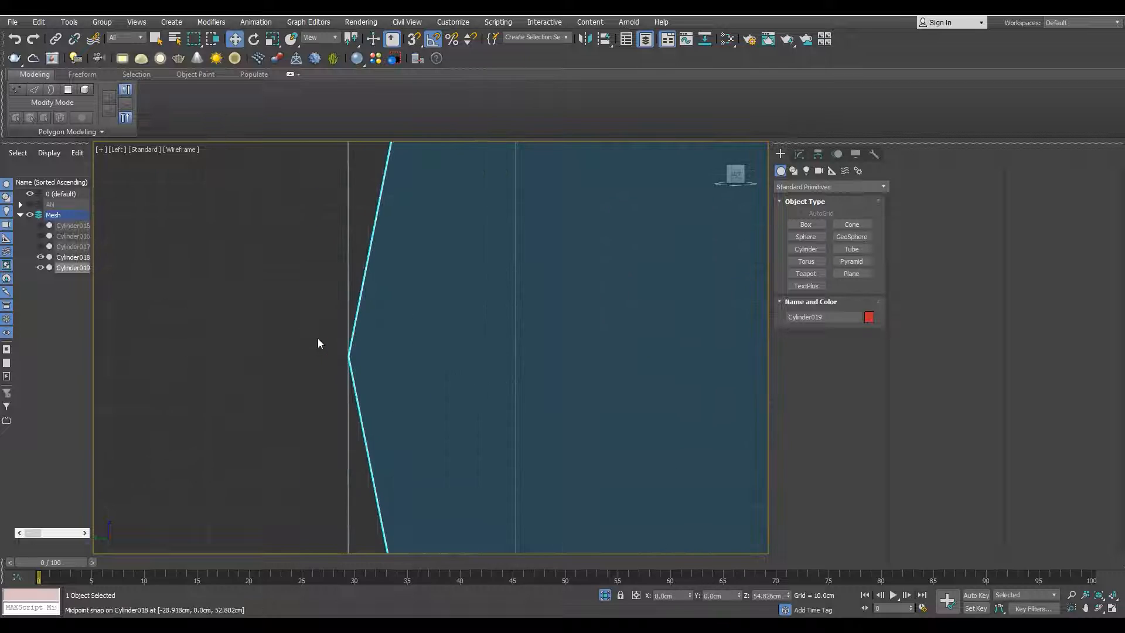
scroll(319, 340, down, 10)
Bring back the panel shell and cut a half-circle outline into it, snapping to the new cylinder's vertices
middle_drag(345, 331, 351, 367)
click(241, 286)
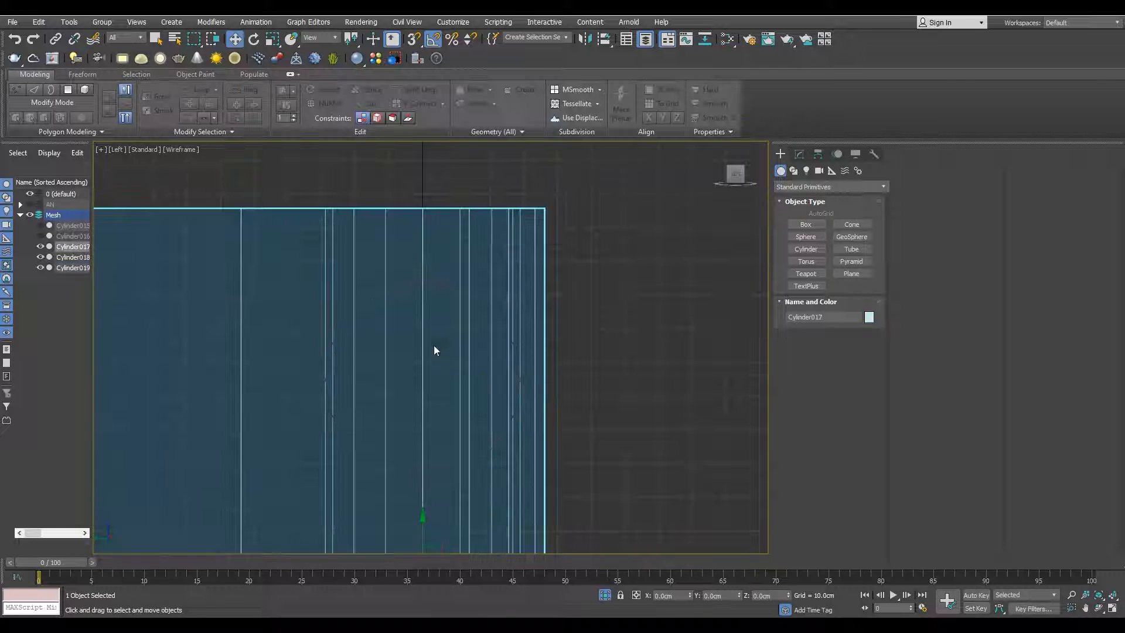
key(1)
key(alt+c)
scroll(426, 316, up, 4)
key(s)
click(246, 433)
middle_drag(260, 502, 227, 370)
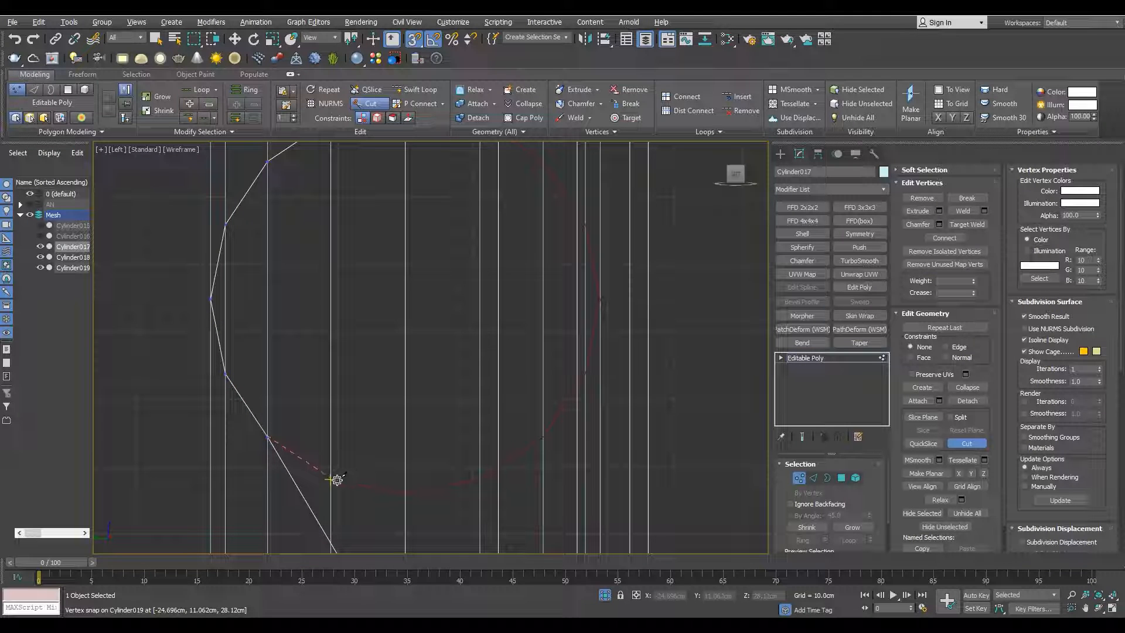
scroll(437, 465, down, 6)
right_click(457, 386)
Add horizontal edge loops across the shell's curved faces level with the arc's two ends and join them to the arc
scroll(460, 377, up, 4)
key(alt+1)
click(463, 297)
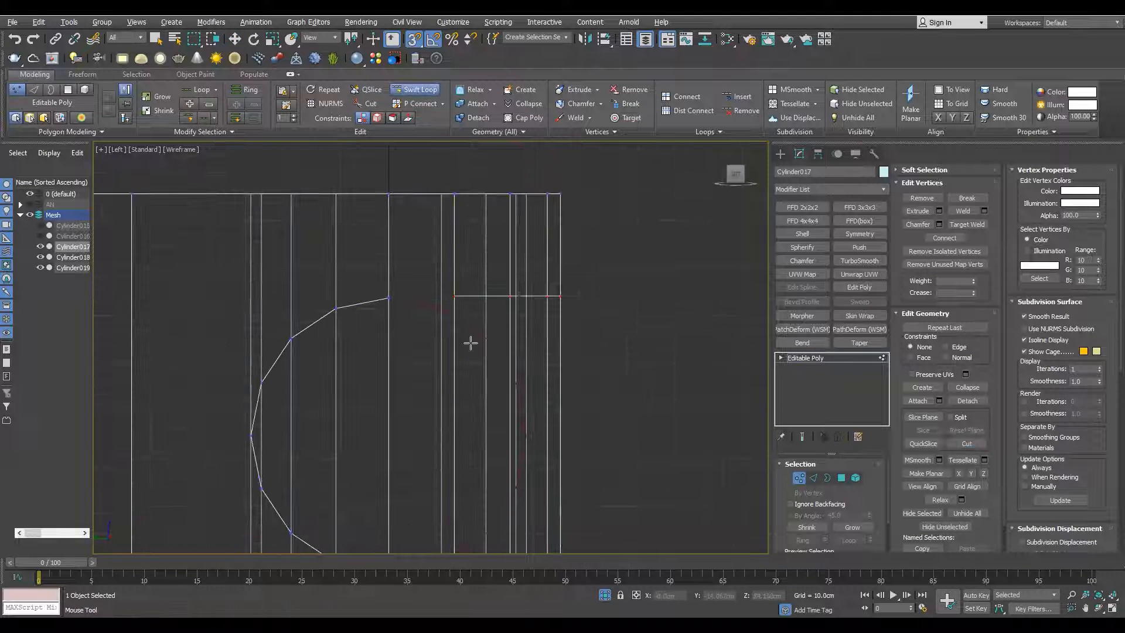
middle_drag(436, 468, 413, 340)
key(alt+1)
key(s)
scroll(394, 445, down, 3)
drag(434, 468, 369, 428)
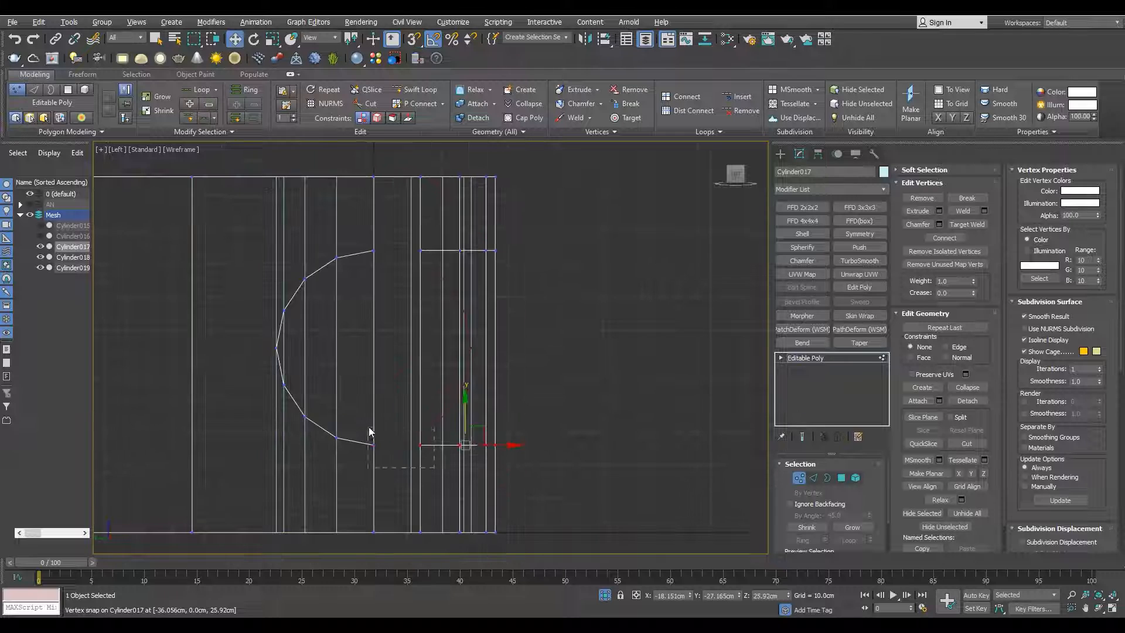
Delete the shell faces enclosed by the arc and the horizontal edges to open the rounded hole
key(F3)
key(p)
key(4)
mouse_move(404, 427)
alt+middle_down()
mouse_move(364, 389)
mouse_move(326, 398)
mouse_move(344, 414)
mouse_move(294, 409)
alt+middle_up()
click(359, 390)
ctrl+click(392, 382)
key(Delete)
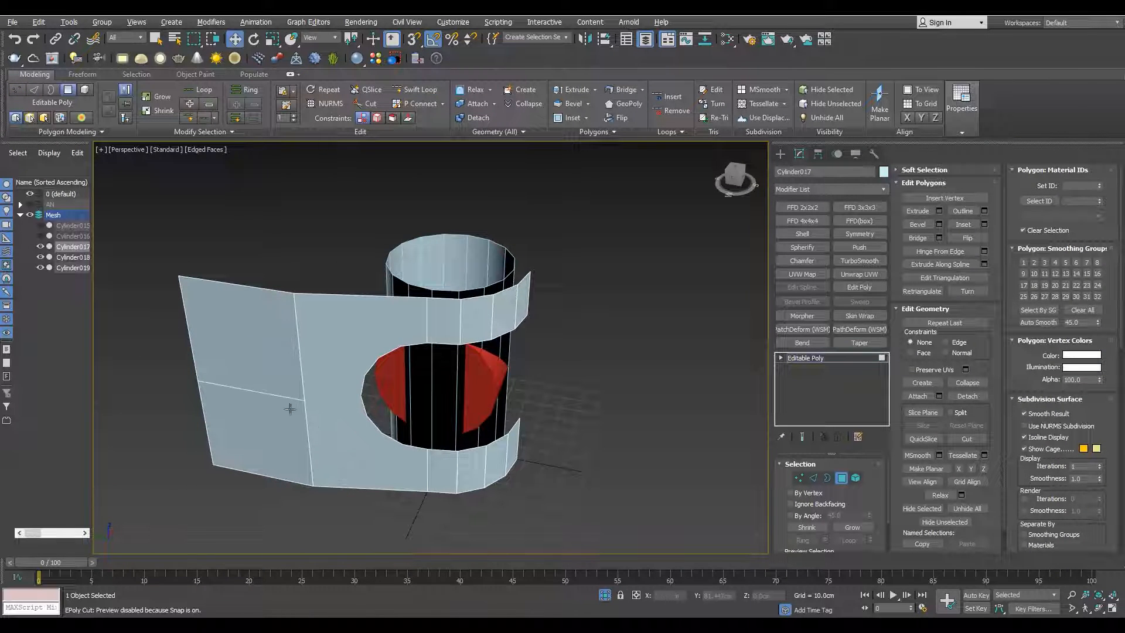
Connect a horizontal mid-height edge across the flat panels to the outermost vertex of the hole
key(2)
key(1)
key(ctrl+shift+e)
key(alt+c)
alt+middle_drag(347, 435, 332, 404)
Add a vertical edge line between the hole and the panel seam and slide its vertices along their edges
key(F3)
key(2)
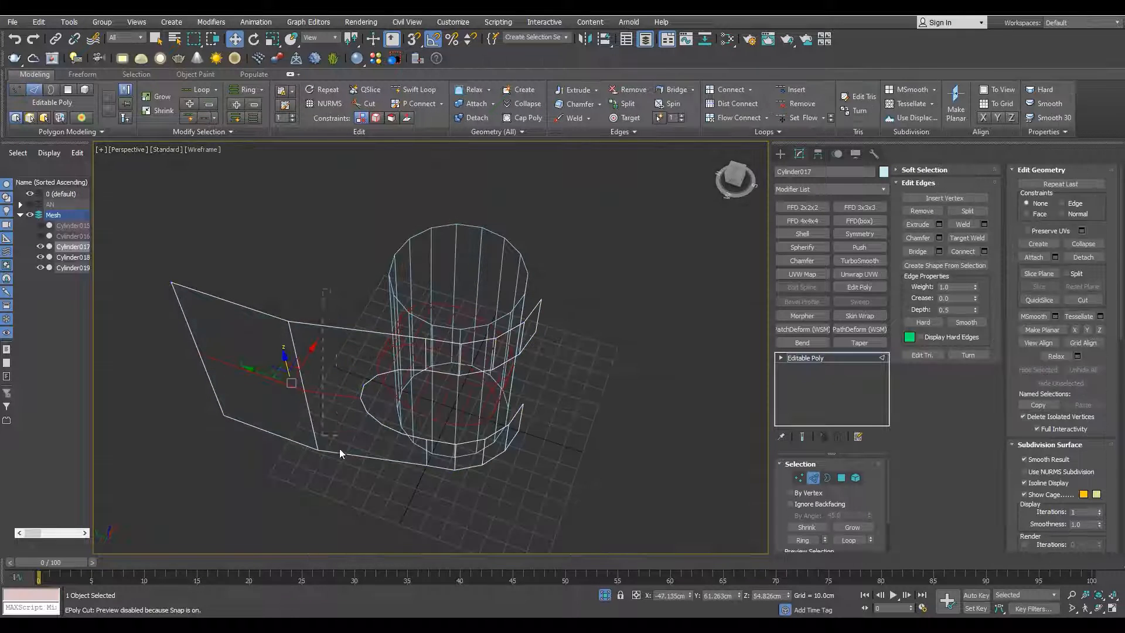
alt+middle_drag(345, 472, 360, 278)
key(1)
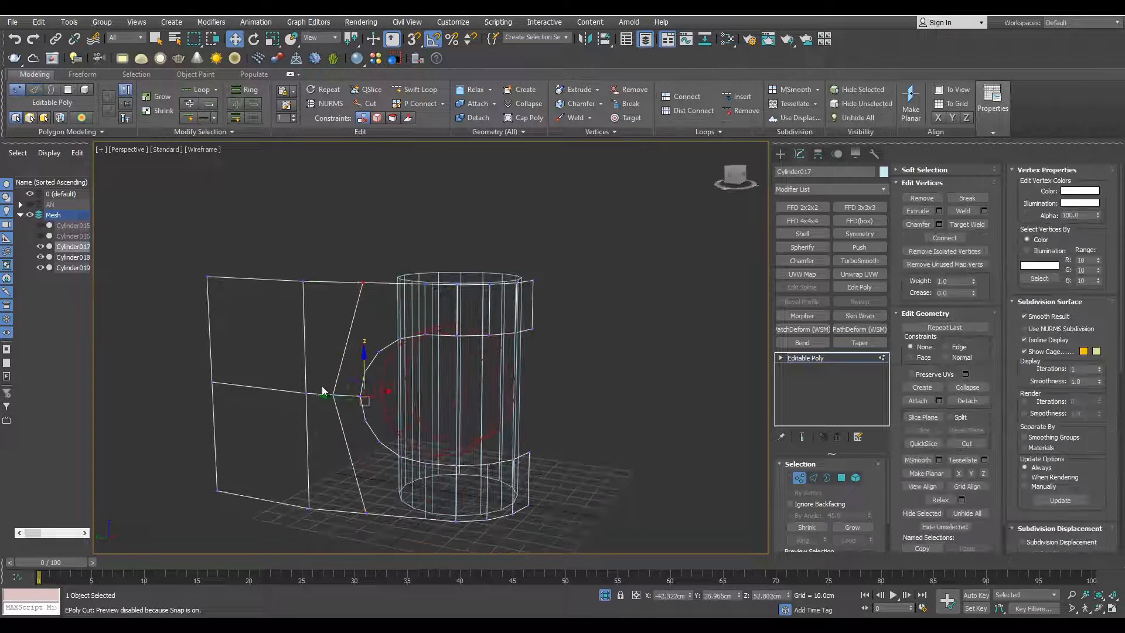
alt+middle_drag(326, 412, 337, 396)
key(shift+x)
drag(332, 395, 328, 394)
alt+middle_drag(328, 394, 327, 350)
Run horizontal edges across the flat panels to the hole's side vertices and cut edges from its upper curve to the shell's top edge
scroll(327, 355, up, 3)
key(alt+1)
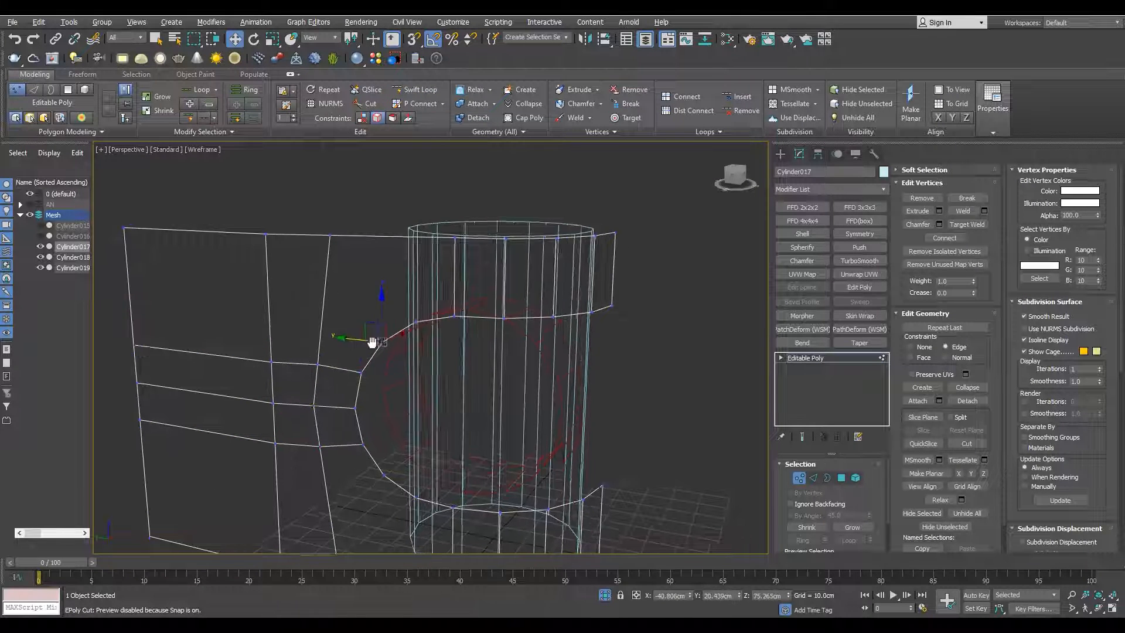
key(F3)
scroll(374, 340, down, 4)
alt+middle_drag(366, 345, 345, 341)
scroll(331, 337, up, 3)
key(alt+1)
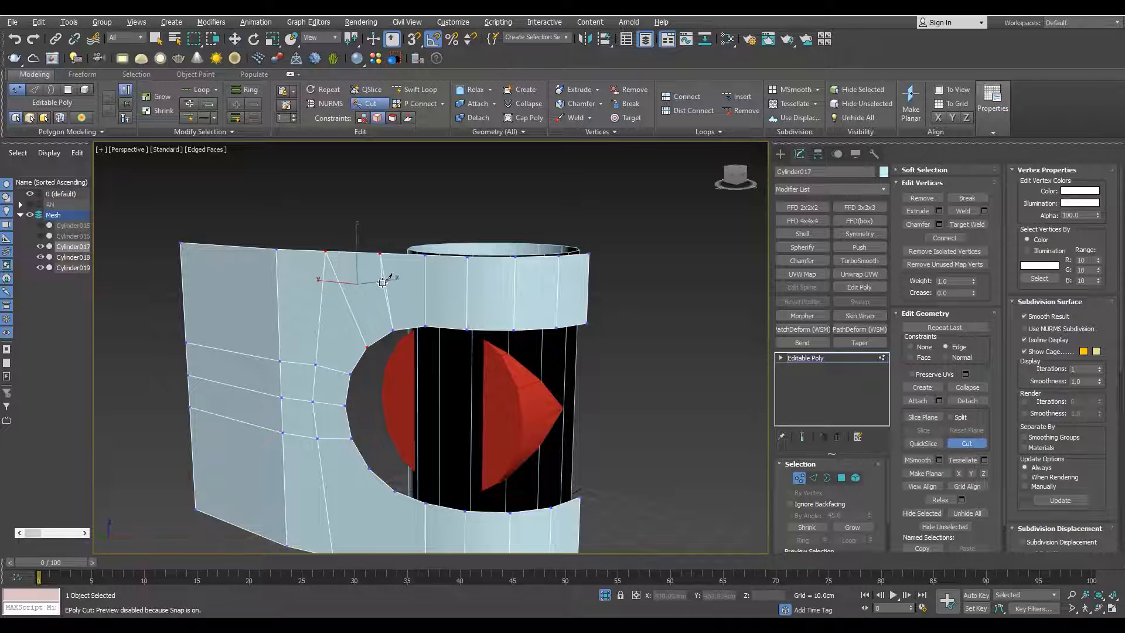
Cut matching edges from the hole's lower curve to the shell's bottom edge
alt+middle_drag(382, 273, 358, 419)
alt+middle_drag(330, 482, 403, 420)
key(alt+c)
click(385, 486)
key(w)
mouse_move(385, 486)
alt+middle_down()
mouse_move(394, 511)
mouse_move(409, 477)
mouse_move(406, 430)
mouse_move(384, 445)
mouse_move(409, 489)
mouse_move(375, 492)
alt+middle_up()
key(ctrl+w)
click(331, 479)
key(w)
scroll(413, 457, down, 3)
Mirror the half shell with a Symmetry modifier to form the opposite side with its flat panels
click(805, 359)
alt+middle_drag(468, 410, 404, 366)
click(443, 452)
click(422, 392)
key(Delete)
click(394, 378)
key(2)
click(410, 384)
click(860, 234)
click(806, 499)
alt+middle_drag(413, 404, 413, 428)
click(521, 466)
alt+middle_drag(393, 374, 328, 357)
click(425, 304)
click(296, 373)
Clone the inner cylinder and isolate the copy together with the mirrored shell
scroll(370, 327, up, 3)
click(372, 326)
key(ctrl+v)
click(529, 359)
scroll(348, 302, down, 3)
alt+middle_drag(347, 301, 276, 235)
ctrl+click(271, 225)
key(alt+q)
click(532, 305)
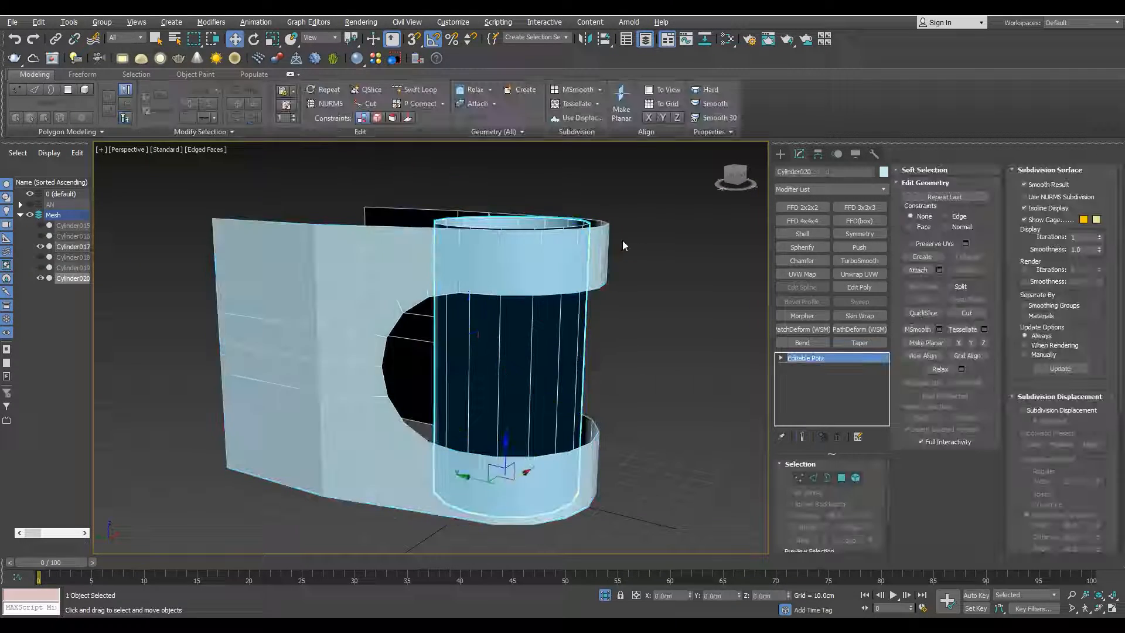
Lower the cylinder copy's top edge loop to the level of the hole's lower edge, leaving a short ring
key(2)
double_click(565, 221)
drag(512, 188, 598, 434)
mouse_move(598, 434)
alt+middle_down()
mouse_move(538, 424)
mouse_move(557, 448)
alt+middle_up()
key(2)
Clone the short ring upward and snap the copy to the hole's upper edge
shift+drag(507, 438, 507, 294)
click(566, 366)
alt+middle_drag(567, 367, 575, 346)
key(s)
drag(579, 338, 589, 285)
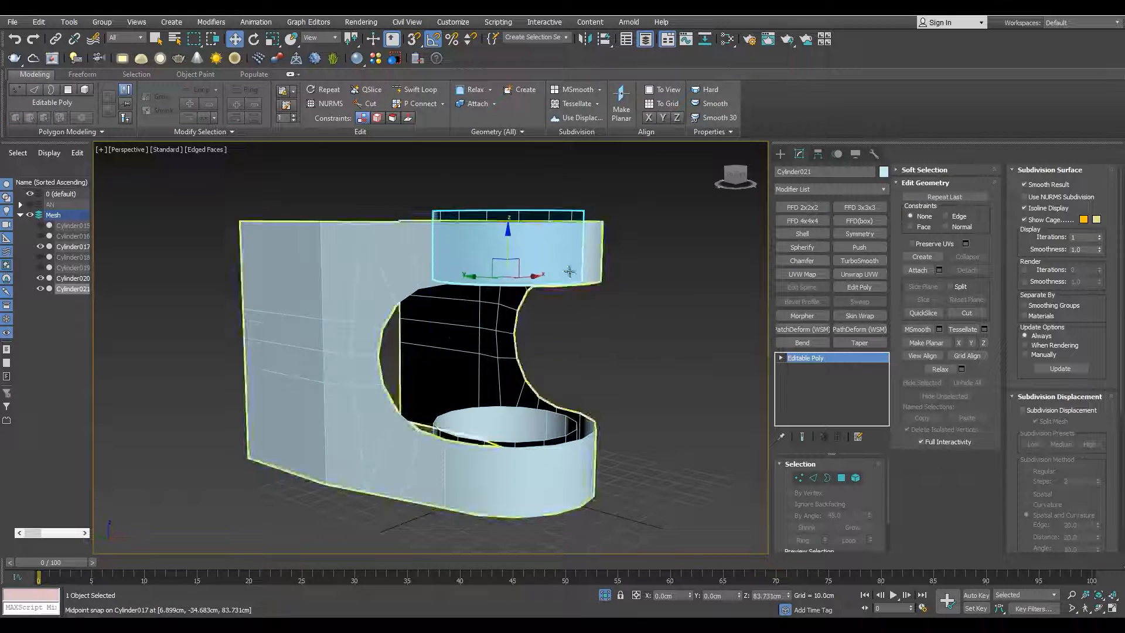
key(s)
Snap the upper ring's top vertices to the height of the shell's top edge
key(alt+w)
key(alt+w)
middle_drag(305, 443, 305, 530)
key(1)
drag(256, 262, 484, 234)
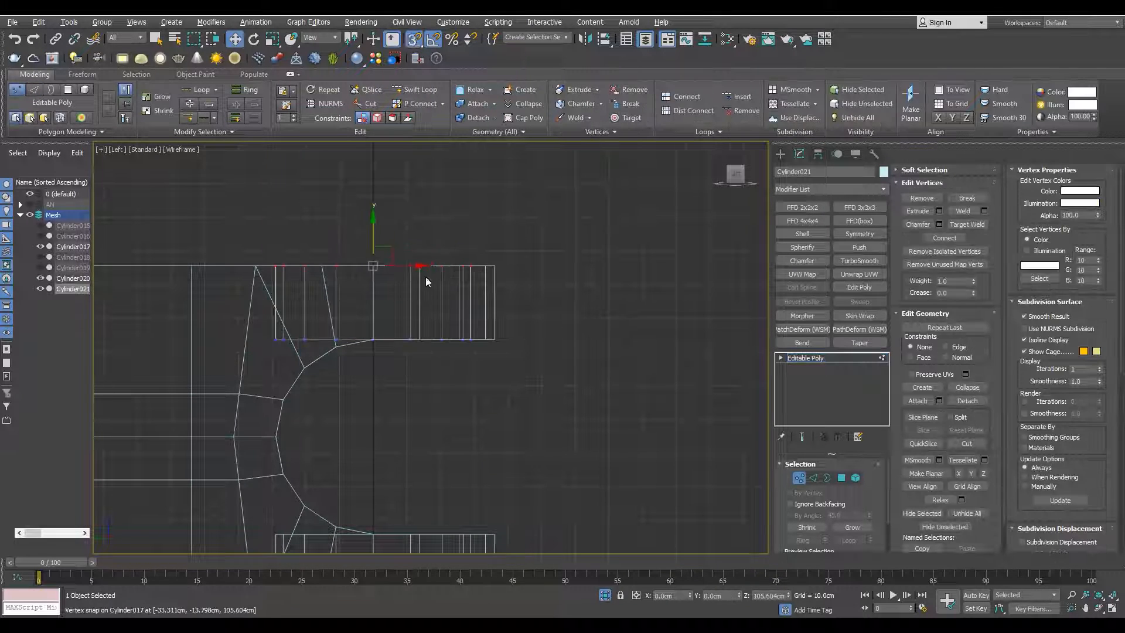
key(s)
key(alt+w)
key(alt+w)
alt+middle_drag(505, 458, 469, 495)
click(804, 358)
Assign the grey Material #26 to the shell and both inner rings
scroll(586, 410, down, 3)
drag(667, 253, 375, 538)
key(m)
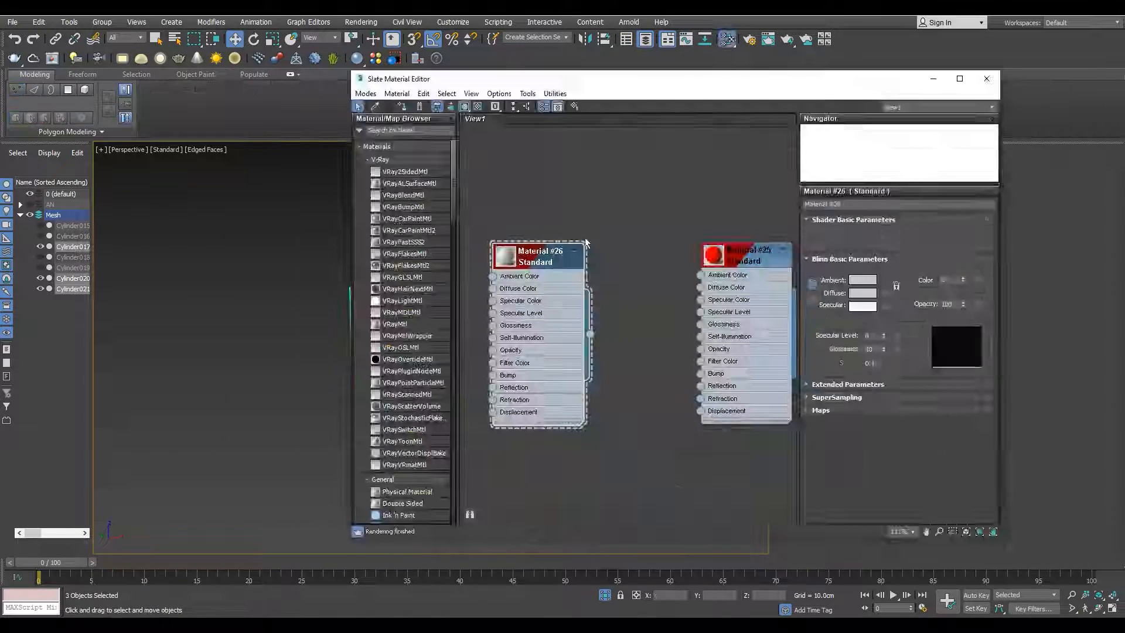
click(401, 108)
click(986, 78)
click(532, 469)
scroll(531, 468, up, 4)
scroll(531, 469, down, 4)
Set the wireframe color of the shell and both rings to black
drag(662, 252, 386, 527)
click(883, 171)
click(649, 340)
click(622, 379)
click(638, 386)
Delete the vertices on one half of the lower inner ring
click(532, 474)
scroll(532, 476, up, 5)
click(806, 368)
key(2)
click(805, 358)
click(805, 368)
click(530, 392)
alt+middle_drag(542, 399, 510, 410)
key(F3)
scroll(508, 417, down, 3)
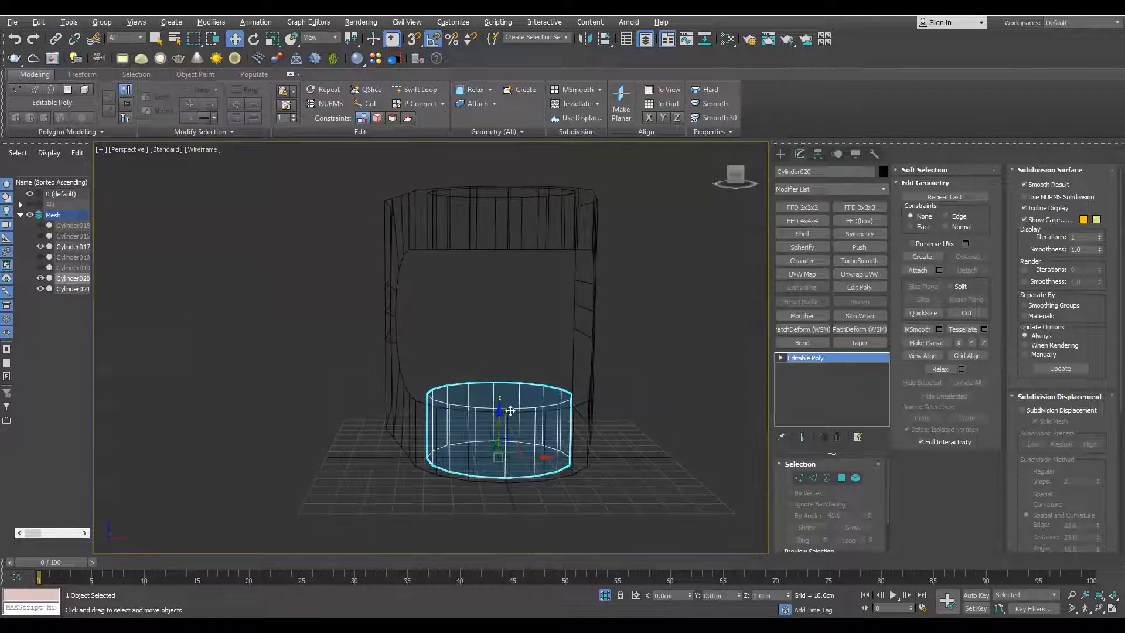
key(1)
drag(511, 355, 696, 560)
key(Delete)
key(F3)
key(1)
alt+middle_drag(500, 404, 514, 419)
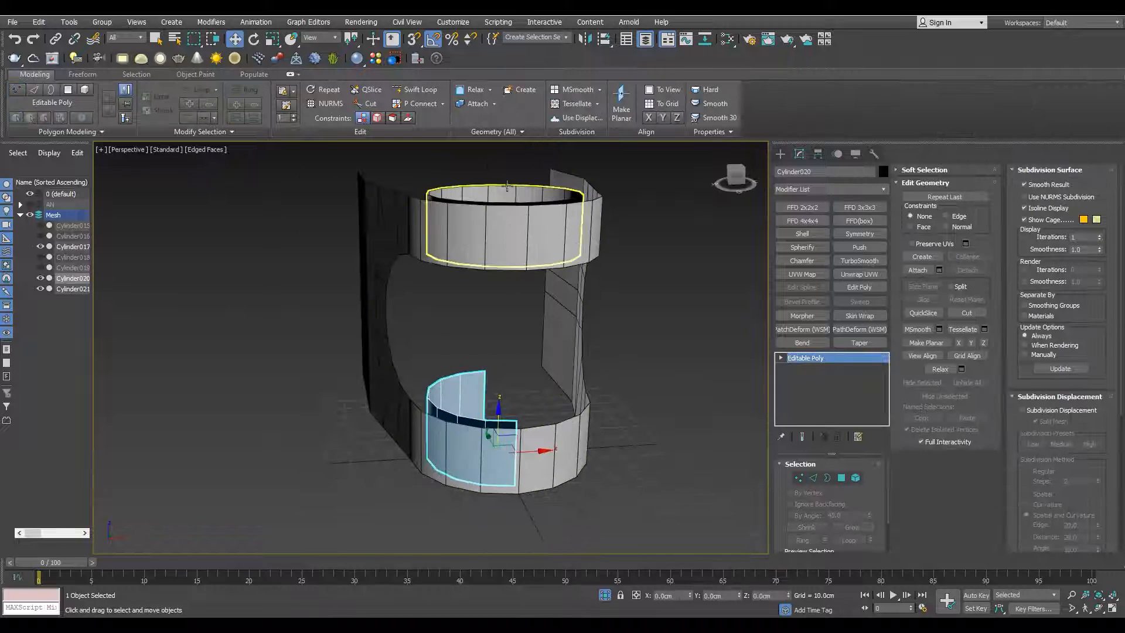
Delete the vertices on the matching half of the upper inner ring
click(507, 186)
alt+middle_drag(508, 188, 540, 192)
key(1)
key(F3)
drag(653, 154, 524, 311)
key(Delete)
key(F3)
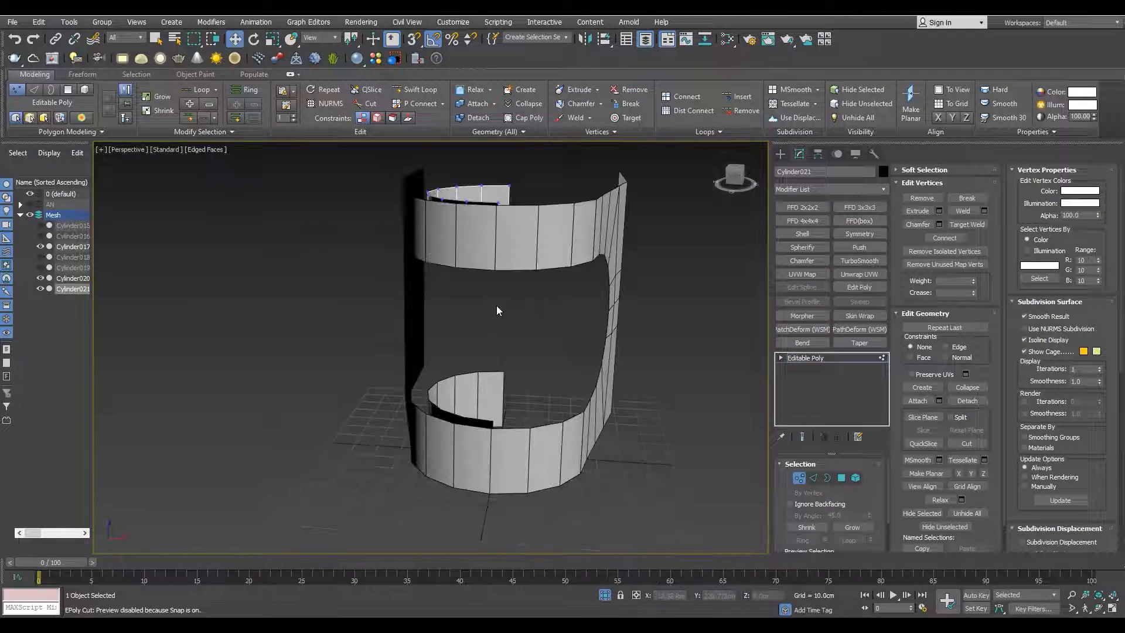
alt+middle_drag(498, 310, 527, 311)
key(1)
Attach the lower inner half ring to the shell's base Editable Poly beneath the Symmetry modifier
click(505, 470)
click(805, 367)
click(918, 270)
click(463, 391)
scroll(486, 410, up, 4)
Bridge the rim edges of the shell's lower band to those of the attached inner ring
key(2)
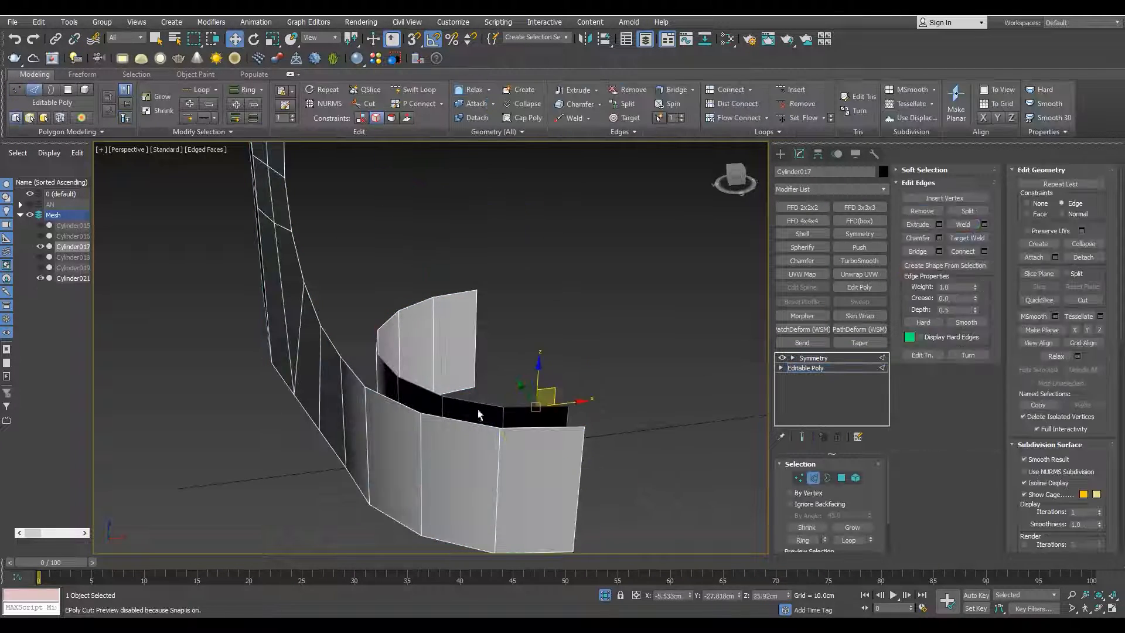
alt+middle_drag(378, 385, 525, 389)
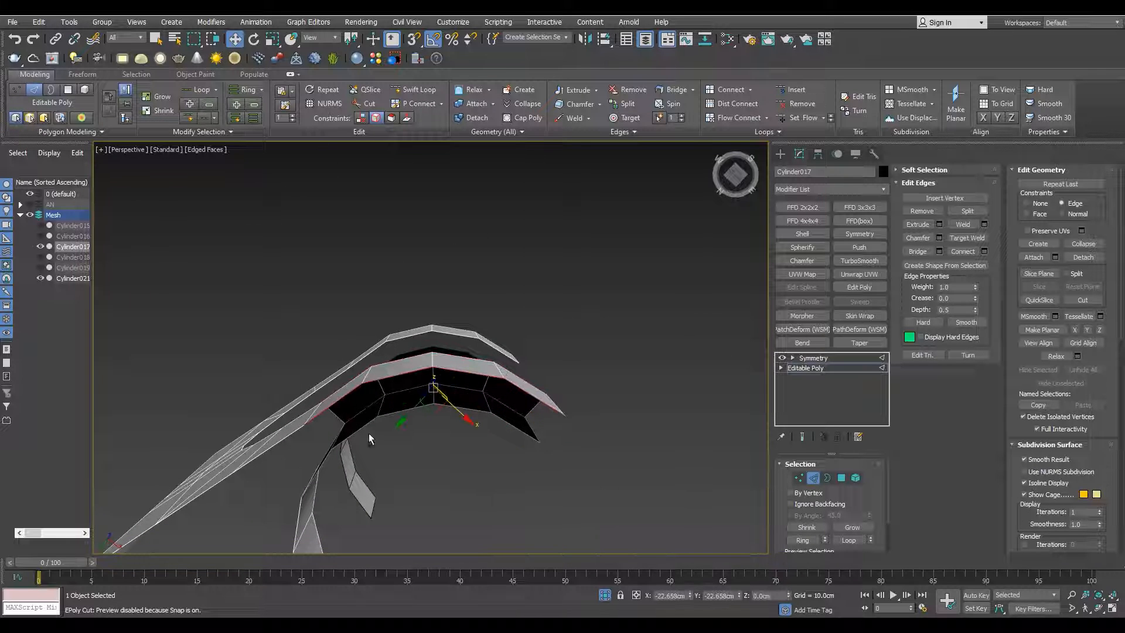
click(915, 254)
alt+middle_drag(404, 305, 417, 382)
scroll(417, 381, down, 5)
scroll(468, 370, up, 3)
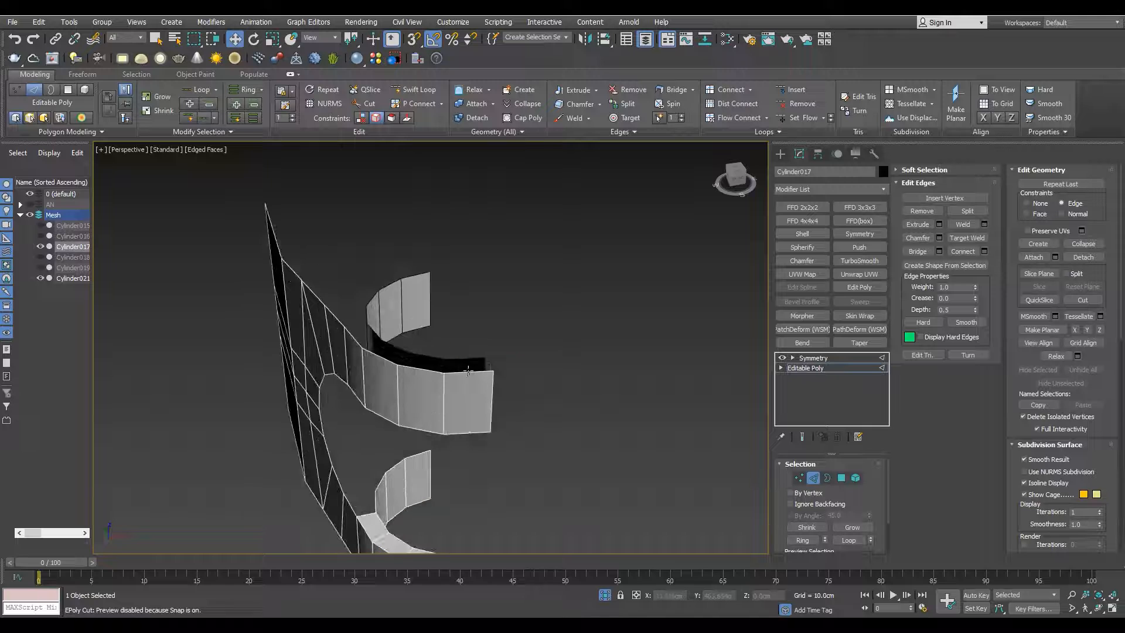
Attach the upper inner half ring to the shell and bridge its rim edges to the upper outer band
key(2)
key(alt+a)
click(402, 314)
alt+middle_drag(478, 357, 410, 341)
key(2)
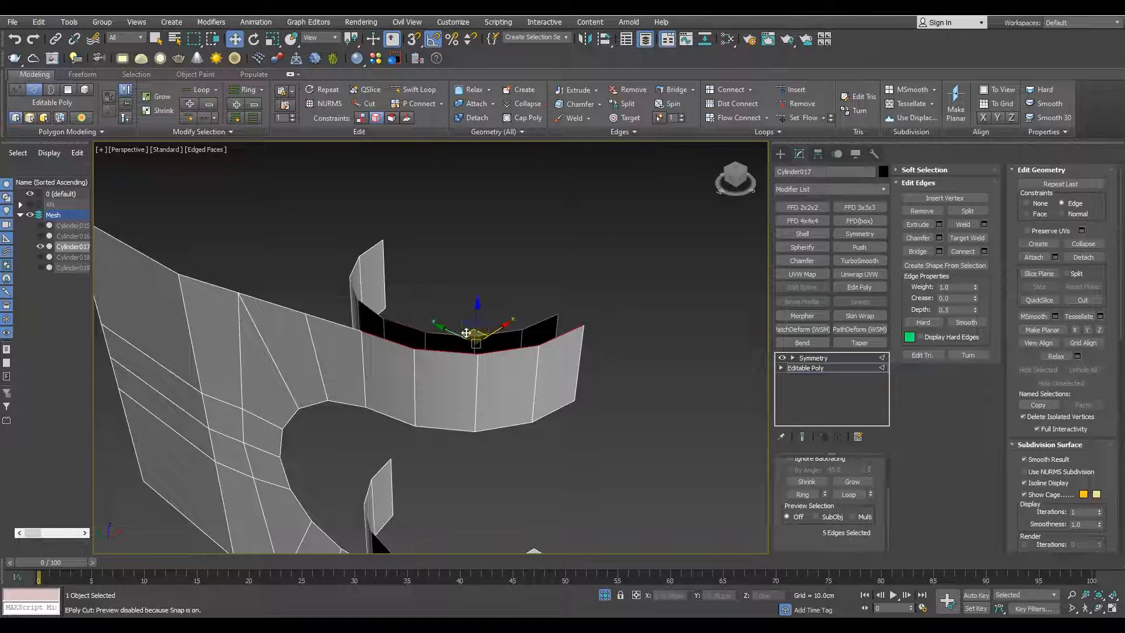
ctrl+click(541, 321)
scroll(359, 373, down, 4)
Extend the hole's eight side edges inward along X to give the opening thick side walls
alt+middle_drag(332, 358, 371, 382)
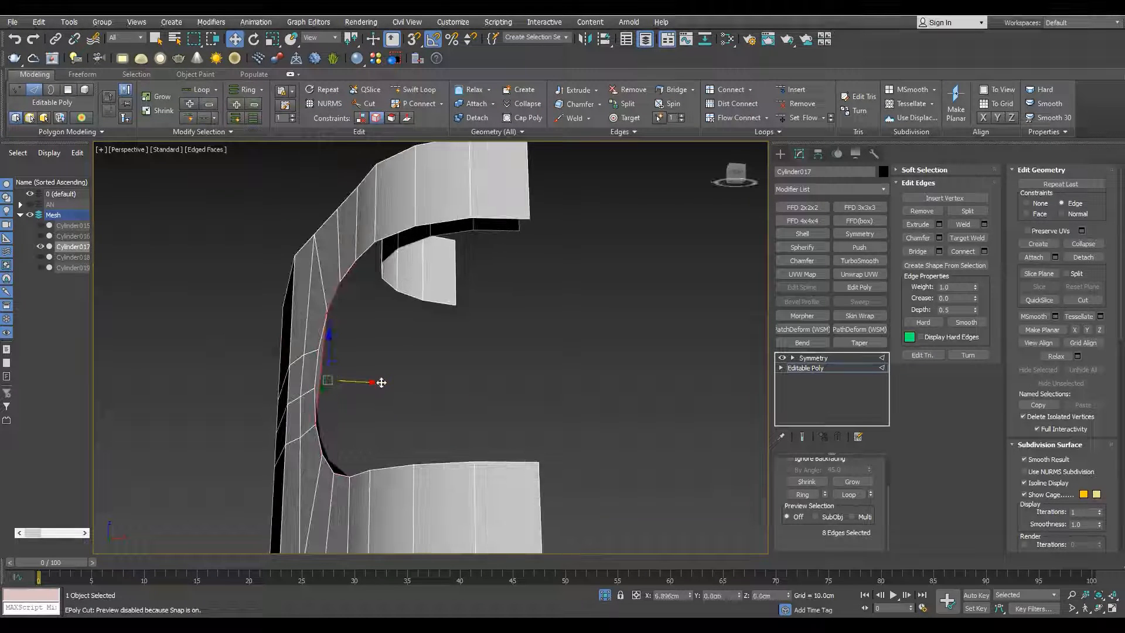
drag(386, 261, 384, 261)
alt+middle_drag(385, 262, 355, 321)
scroll(394, 280, up, 3)
key(s)
key(s)
scroll(387, 267, down, 4)
middle_drag(400, 453, 404, 416)
key(ctrl+e)
scroll(402, 414, up, 5)
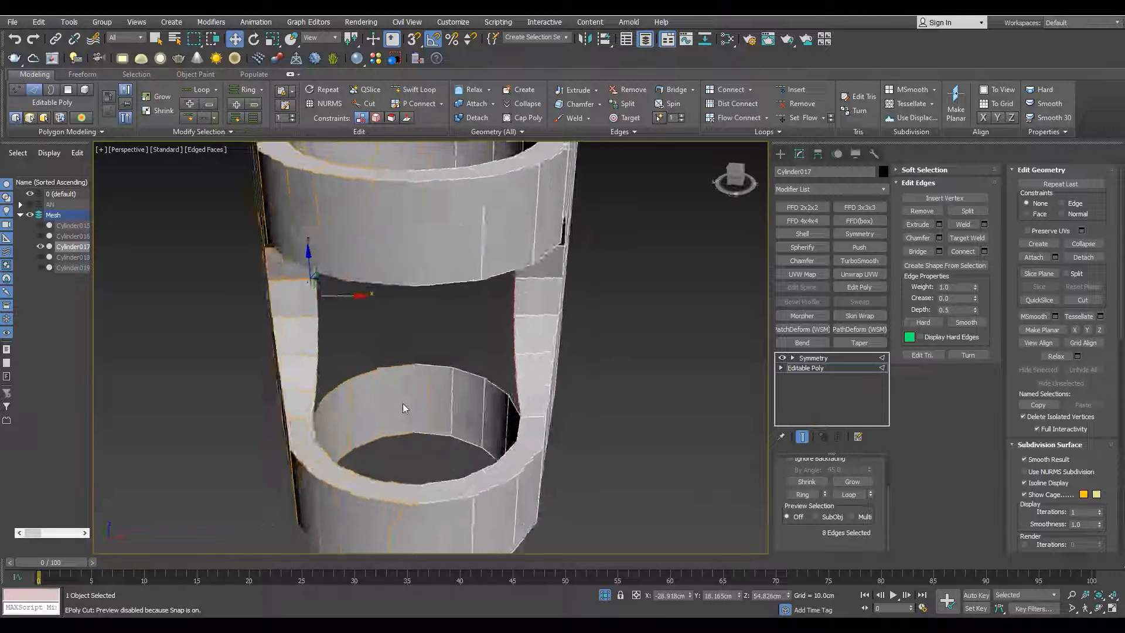
Open the back of the lower inner ring by removing its rear face and undo the last stray change
scroll(432, 381, up, 5)
click(403, 465)
key(4)
click(419, 404)
alt+middle_drag(419, 404, 454, 347)
scroll(431, 363, down, 5)
key(ctrl+z)
scroll(409, 393, up, 2)
Examine the inner rings and the side walls of the opening on the mirrored model
key(2)
scroll(404, 362, down, 5)
scroll(405, 252, up, 3)
click(403, 236)
scroll(422, 239, up, 4)
scroll(419, 334, down, 3)
scroll(419, 346, down, 4)
scroll(520, 338, up, 4)
scroll(451, 346, down, 3)
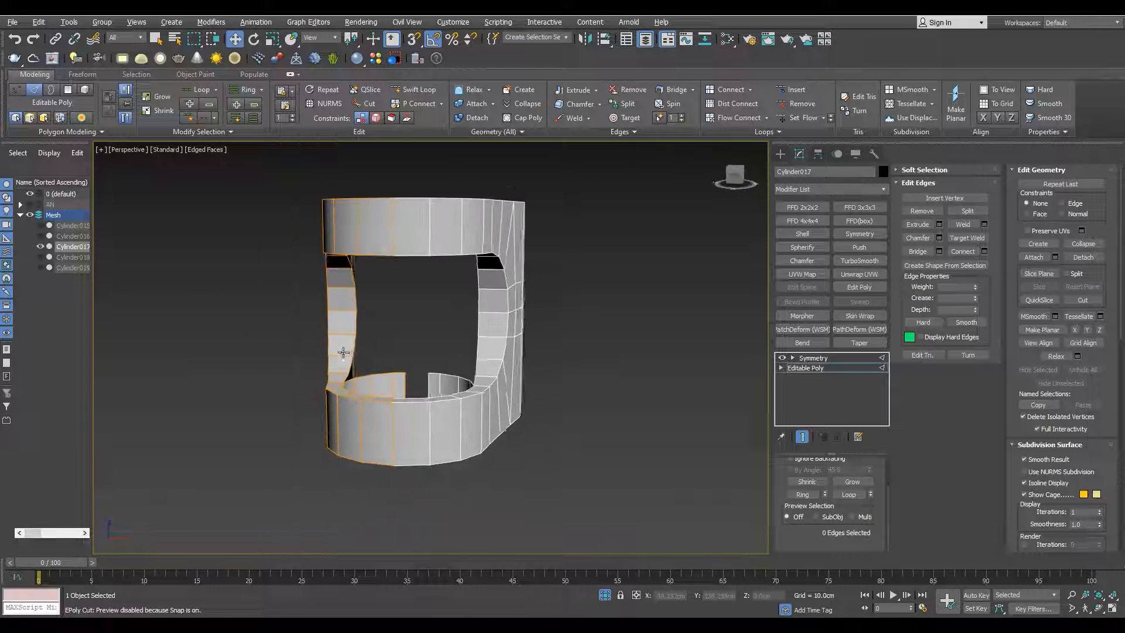
Hide the mirrored half and select the three rim edges where the inner ring meets the opening's side wall
scroll(326, 349, up, 7)
alt+middle_drag(327, 349, 336, 223)
key(grave)
ctrl+click(298, 287)
ctrl+click(301, 220)
scroll(301, 269, down, 6)
scroll(335, 290, up, 4)
scroll(336, 223, up, 4)
key(1)
key(F3)
drag(338, 227, 319, 207)
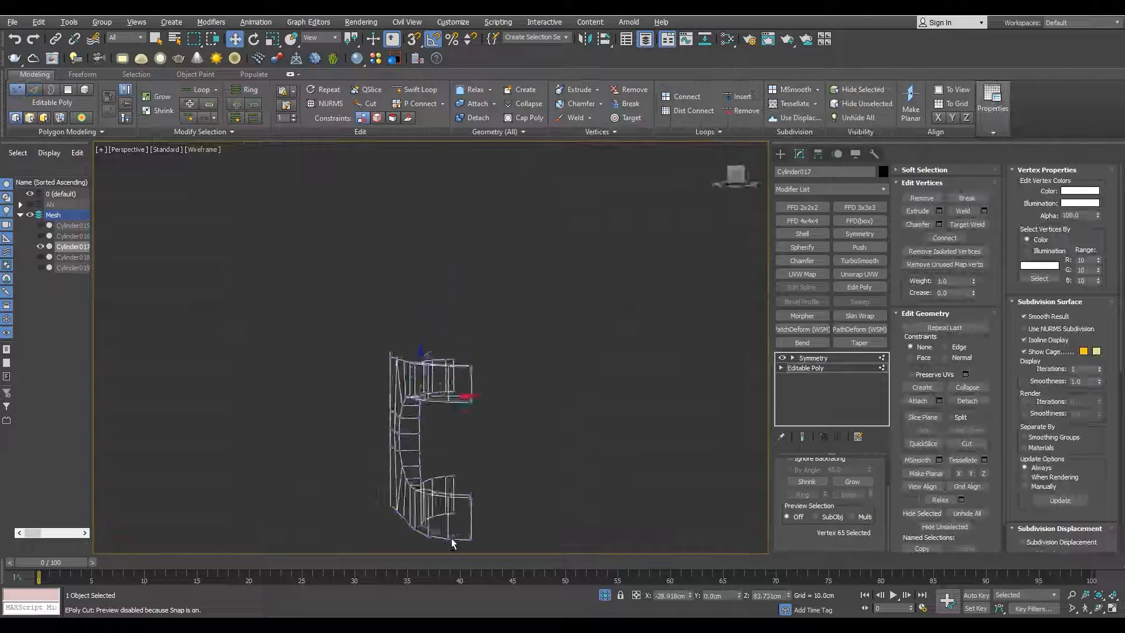
key(2)
scroll(434, 397, down, 3)
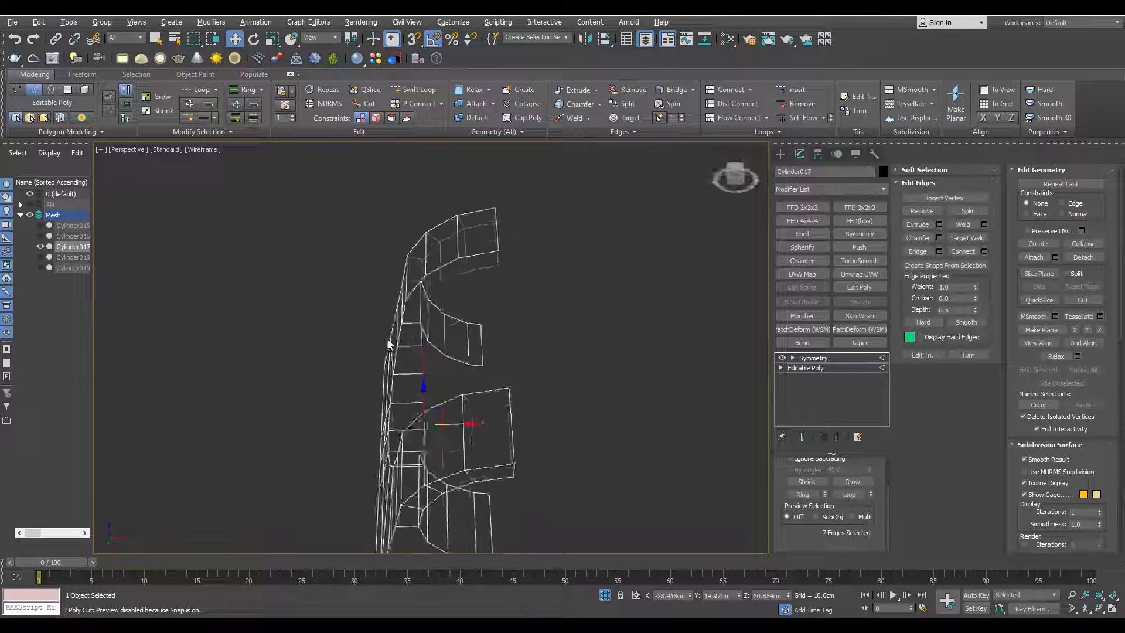
key(F3)
scroll(427, 311, up, 4)
alt+middle_drag(427, 311, 320, 346)
click(311, 344)
ctrl+click(281, 299)
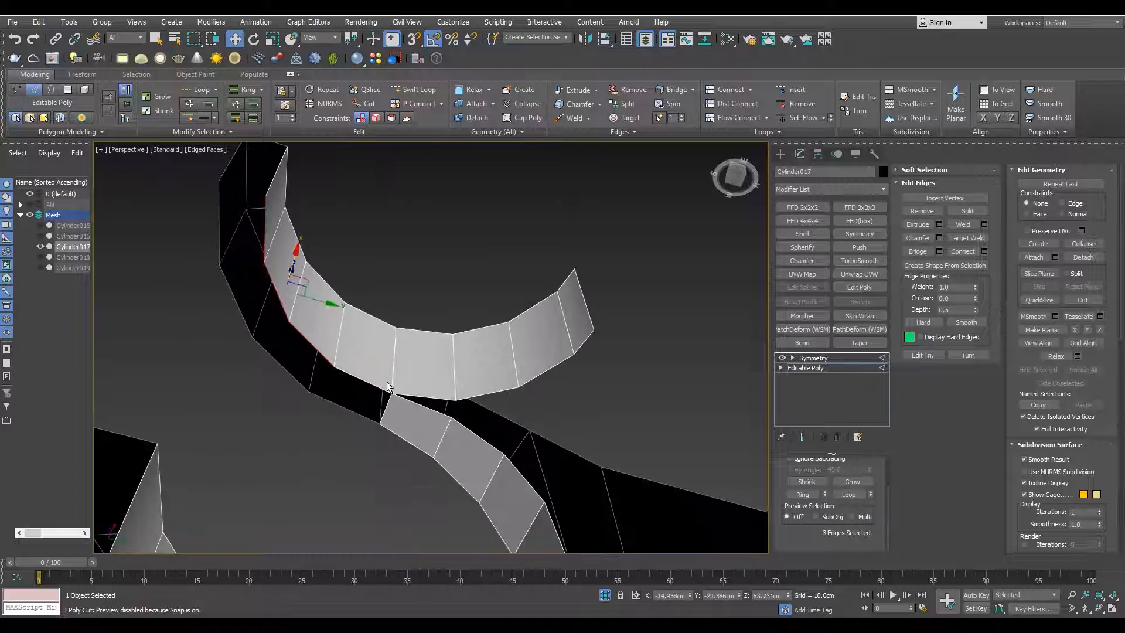
Examine the junctions between the side wall and the inner rings, and select the wall's six inner edges
scroll(404, 360, down, 6)
alt+middle_drag(406, 369, 427, 530)
scroll(366, 404, up, 5)
alt+middle_drag(351, 316, 385, 433)
key(1)
key(F3)
key(F3)
scroll(423, 324, up, 3)
key(2)
scroll(386, 430, up, 4)
key(1)
key(2)
double_click(389, 364)
alt+middle_drag(389, 364, 365, 277)
scroll(398, 345, down, 3)
alt+drag(365, 277, 380, 280)
alt+middle_drag(381, 280, 387, 370)
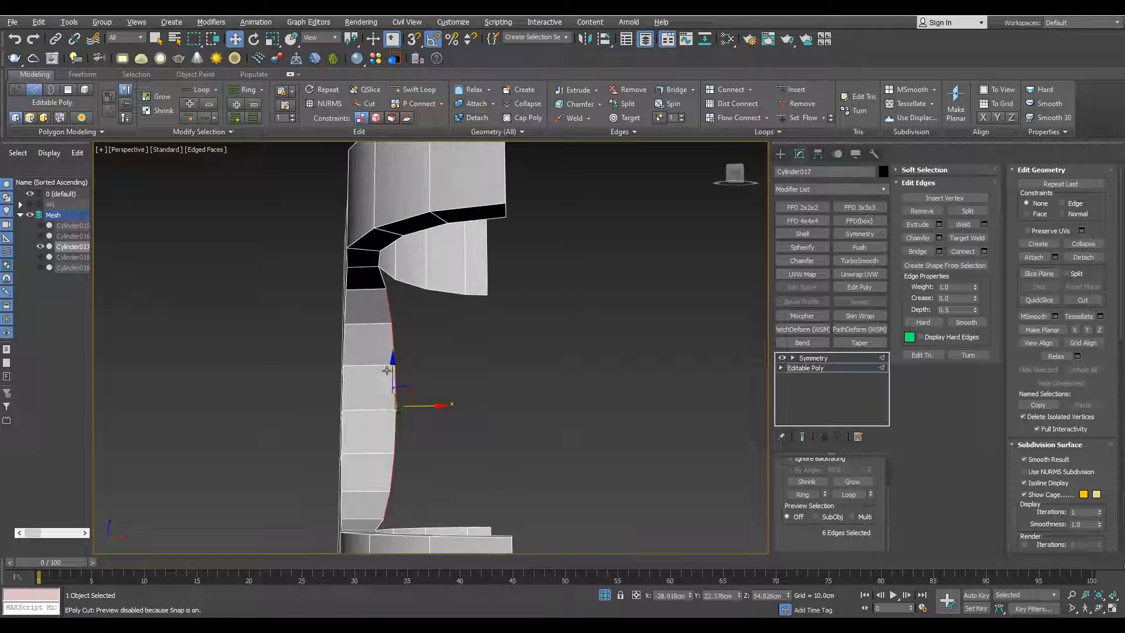
Target-weld the side wall's corner to the inner ring and snap the lower ring's three top vertices in height to the adjoining wall vertex
key(s)
alt+middle_drag(401, 273, 364, 351)
scroll(375, 273, up, 4)
key(1)
key(ctrl+shift+w)
click(373, 271)
scroll(362, 358, down, 5)
scroll(355, 455, up, 3)
alt+middle_drag(354, 455, 427, 436)
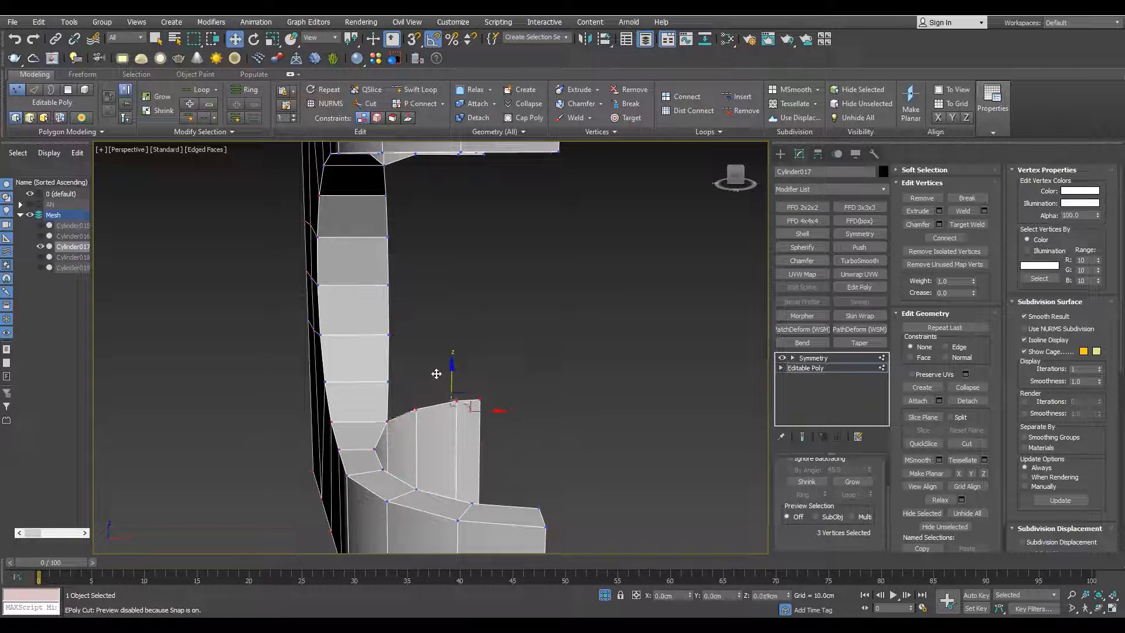
key(s)
drag(447, 374, 387, 420)
Snap the upper inner ring's three lower-edge vertices in height to the adjoining side wall vertex
scroll(398, 384, down, 6)
scroll(404, 281, up, 5)
drag(490, 311, 427, 368)
scroll(364, 340, up, 2)
drag(440, 319, 367, 336)
scroll(357, 372, down, 4)
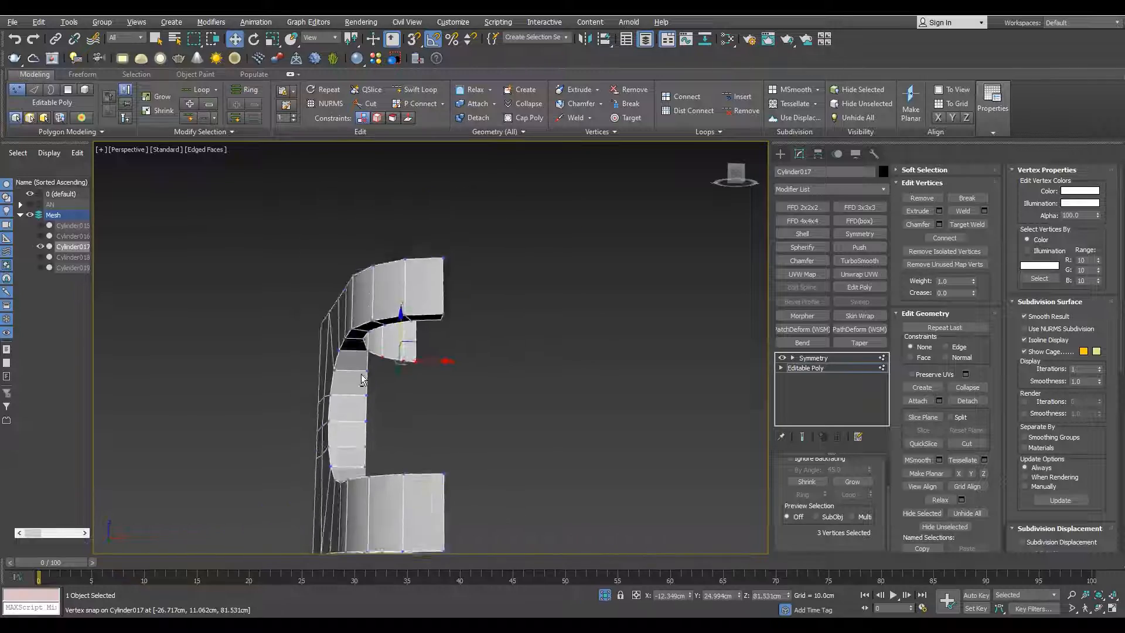
Try to extend the side wall's six inner edges further inward along X
scroll(367, 400, up, 3)
key(2)
alt+middle_drag(367, 400, 400, 387)
alt+middle_drag(397, 458, 486, 432)
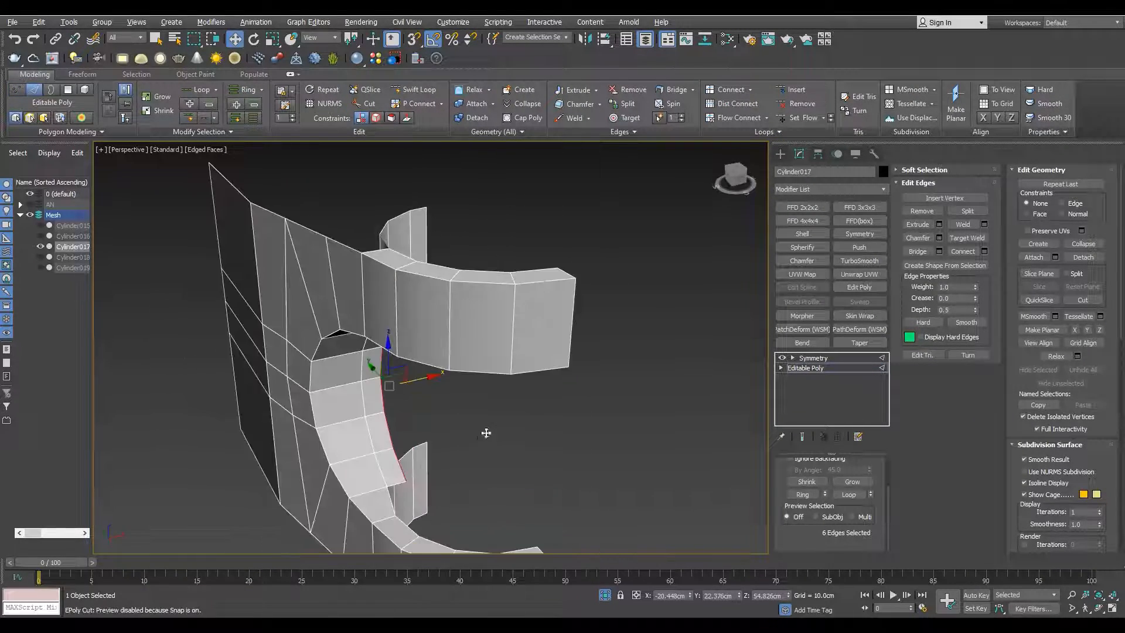
click(811, 368)
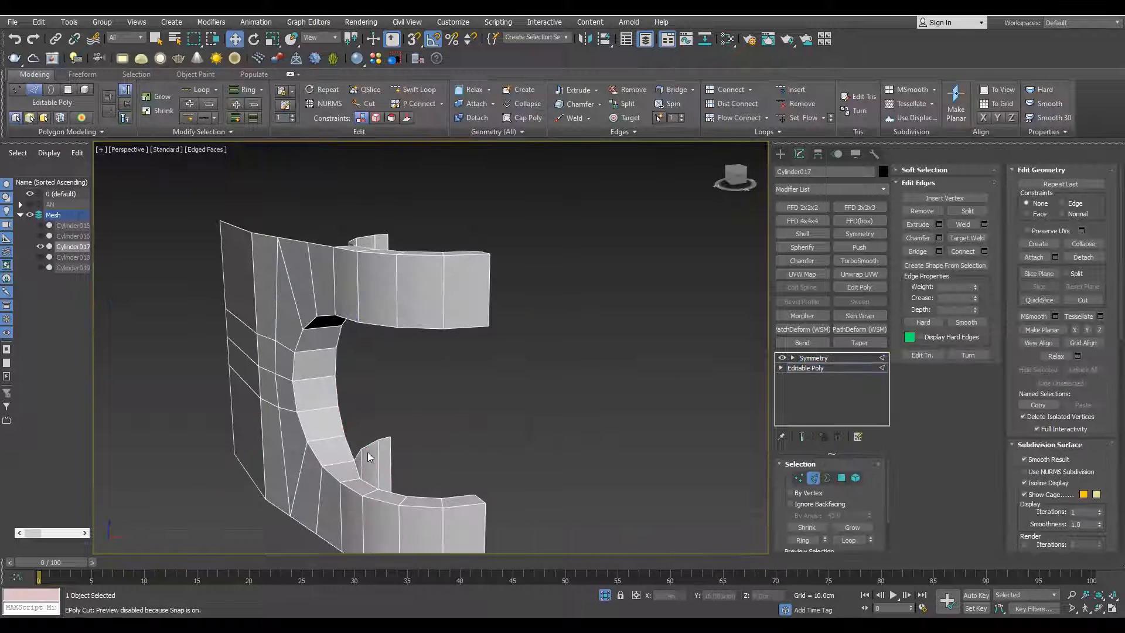
Target-weld the side wall's inner vertices to the raised top vertices of the lower inner ring
key(1)
alt+middle_drag(344, 435, 371, 454)
scroll(398, 444, up, 3)
key(s)
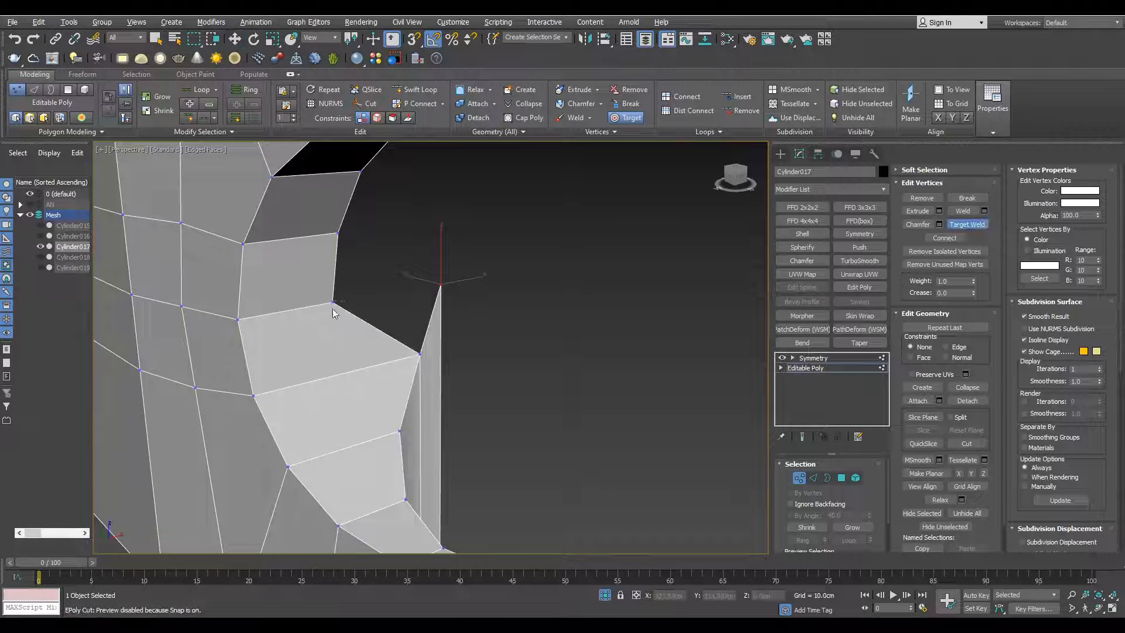
scroll(404, 322, down, 5)
alt+middle_drag(399, 328, 376, 320)
Split the half shell along its horizontal middle edge loop and delete the upper element
key(2)
double_click(373, 310)
right_click(373, 309)
click(357, 337)
key(5)
click(355, 307)
key(Delete)
Rebuild the upper half with a second Symmetry modifier mirrored on the Z axis with Flip on
key(2)
click(859, 234)
click(823, 486)
click(844, 487)
alt+middle_drag(355, 357, 340, 362)
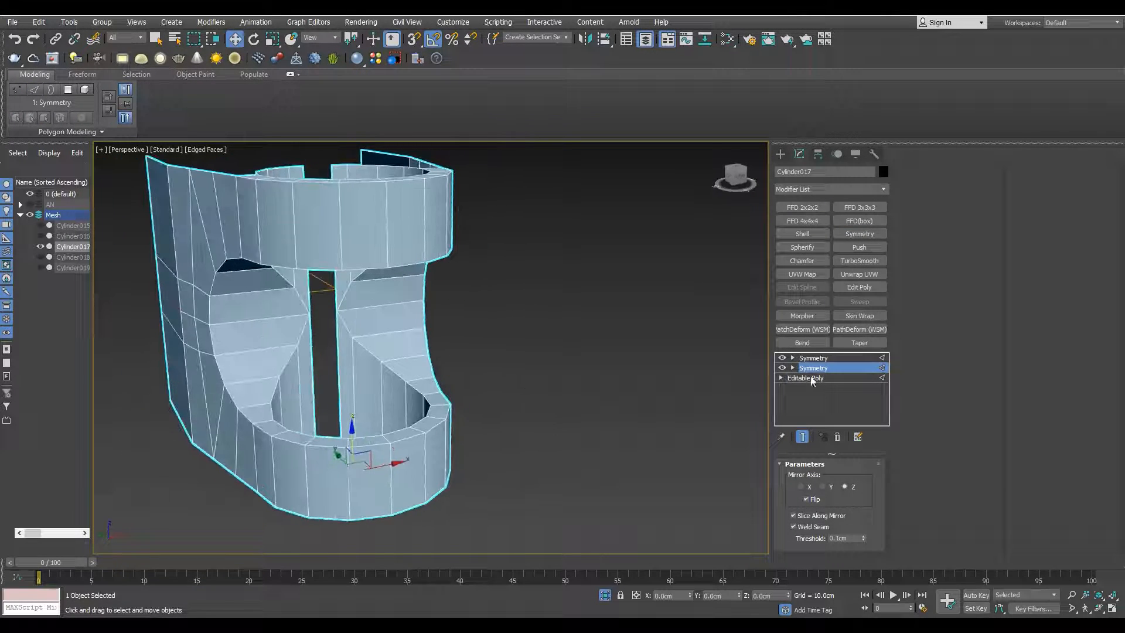
Add an Edit Poly modifier above the base mesh and cut short horizontal edges from the side wall's vertices to the ring's rear edge
click(806, 377)
click(858, 287)
scroll(340, 352, up, 5)
key(alt+c)
scroll(338, 304, up, 2)
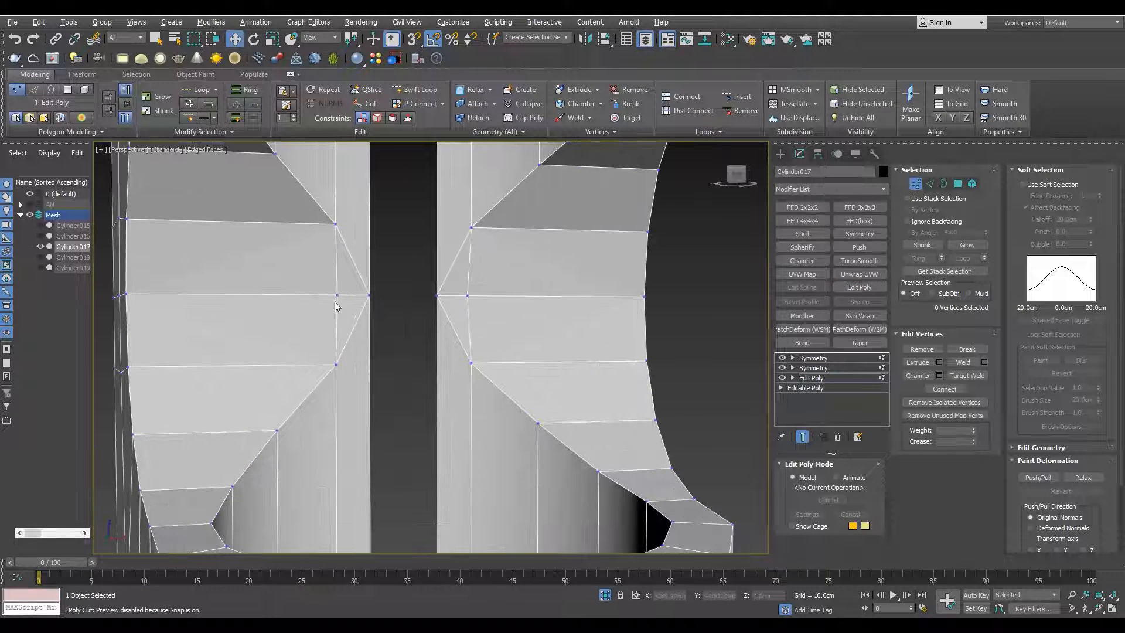
click(338, 304)
click(338, 350)
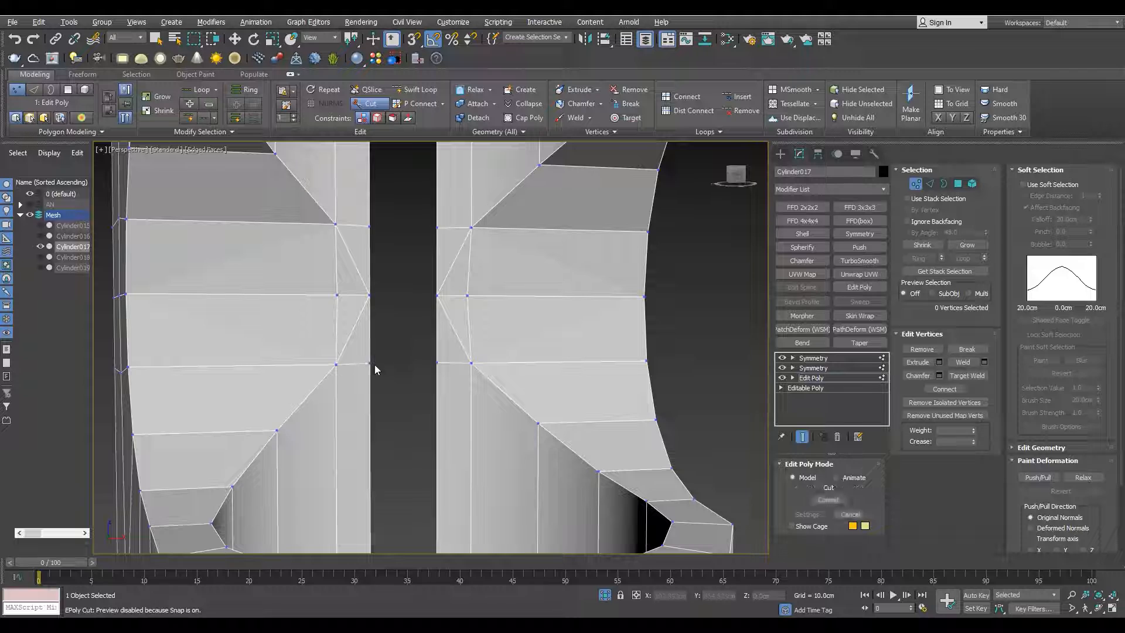
Remove the leftover diagonal edges beside the cuts and shift the edges bordering the inner ring's rear gap along X
key(2)
key(w)
click(354, 265)
alt+middle_drag(355, 265, 146, 237)
key(t)
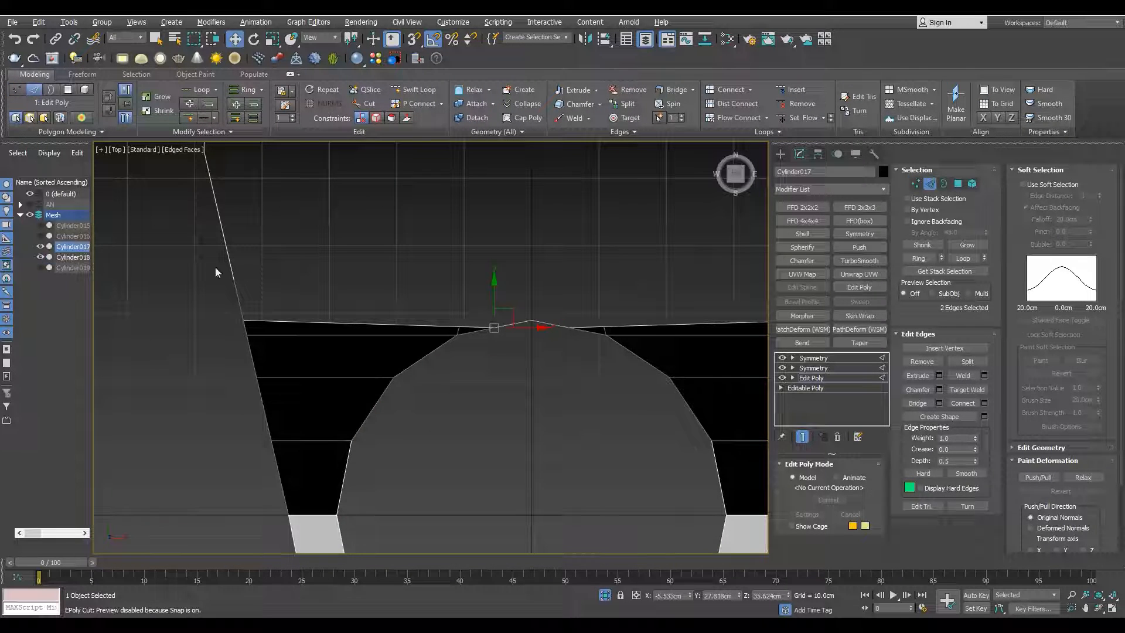
scroll(508, 341, up, 3)
scroll(504, 341, down, 3)
scroll(494, 342, up, 2)
key(alt+w)
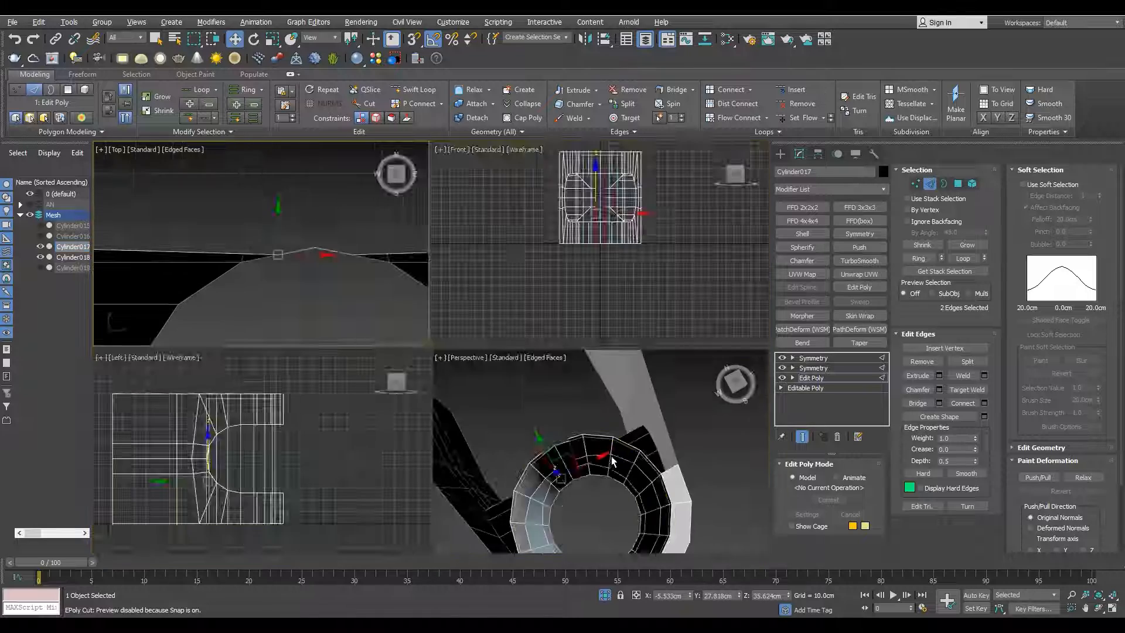
key(alt+w)
key(alt+q)
alt+middle_drag(451, 323, 378, 352)
scroll(389, 348, up, 2)
scroll(402, 344, up, 2)
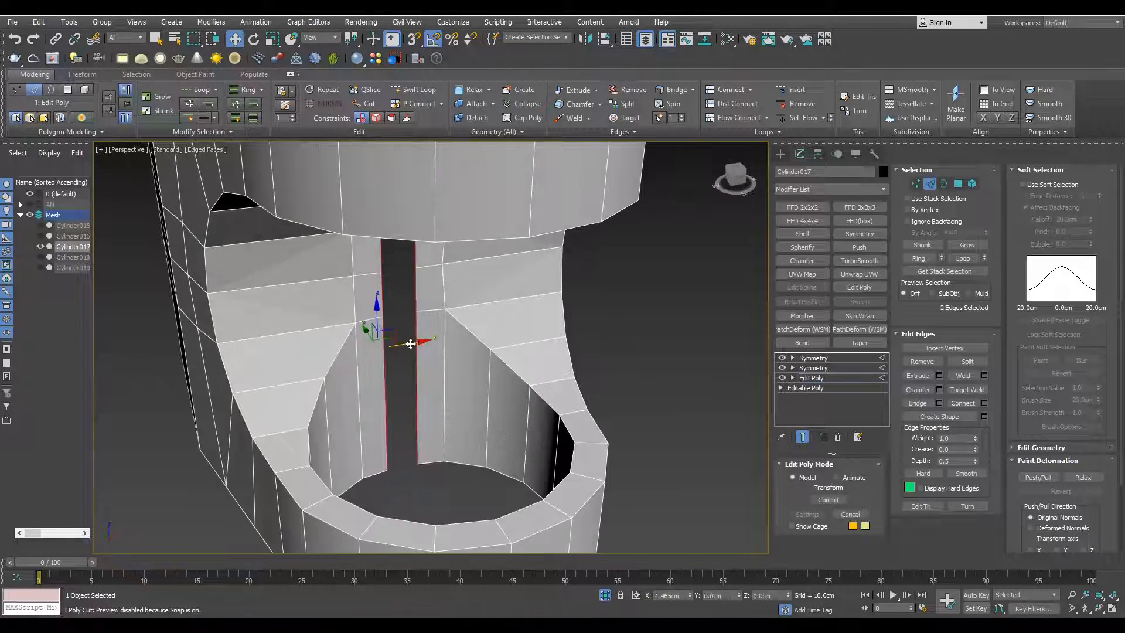
Adjust the middle vertex where the side wall meets the inner ring along X to refine the curve
alt+middle_drag(412, 344, 406, 307)
scroll(406, 307, up, 2)
key(1)
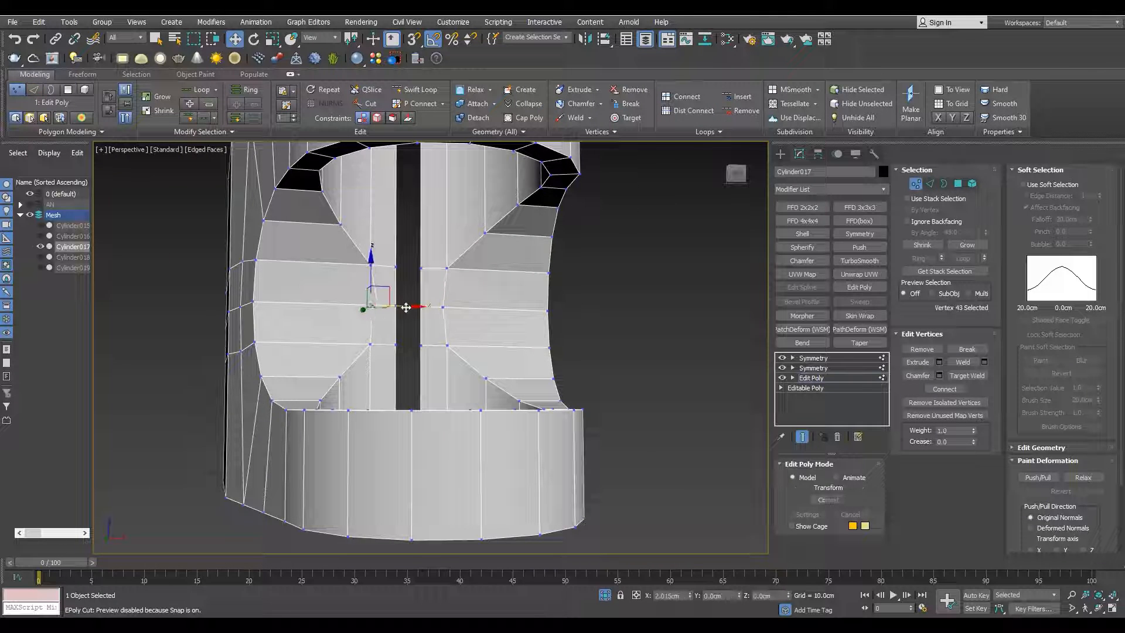
drag(445, 314, 441, 313)
click(371, 345)
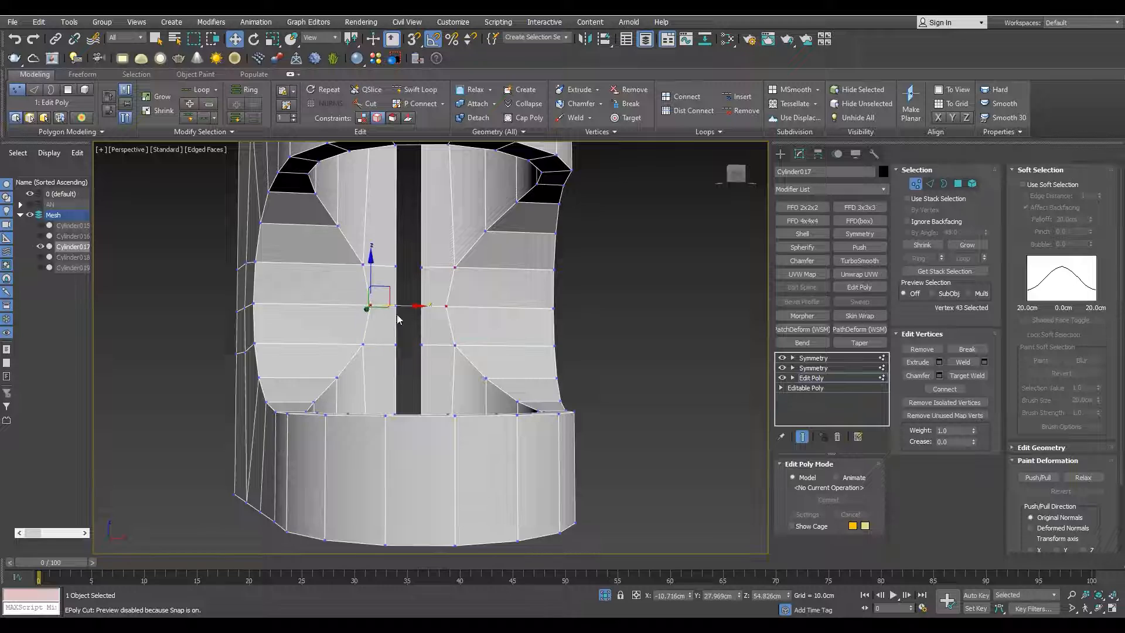
Auto-smooth all polygons of the shell with a 45 degree threshold and check the shaded result
alt+middle_drag(355, 347, 333, 413)
key(4)
drag(1023, 491, 1024, 403)
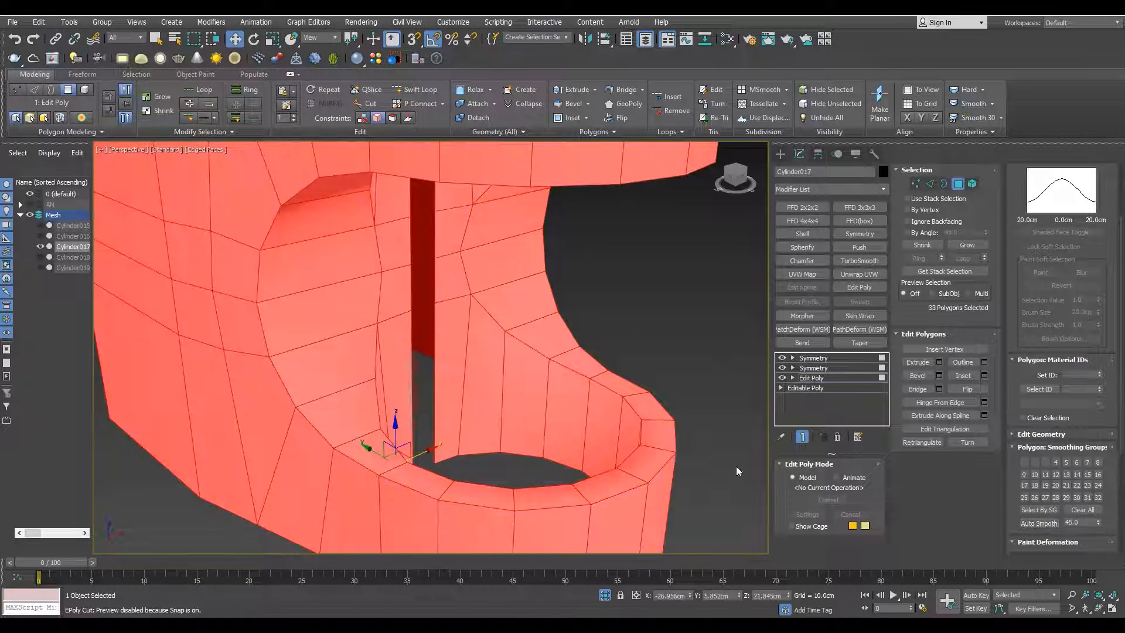
click(1028, 523)
alt+middle_drag(328, 375, 293, 371)
key(ctrl+d)
scroll(303, 381, down, 5)
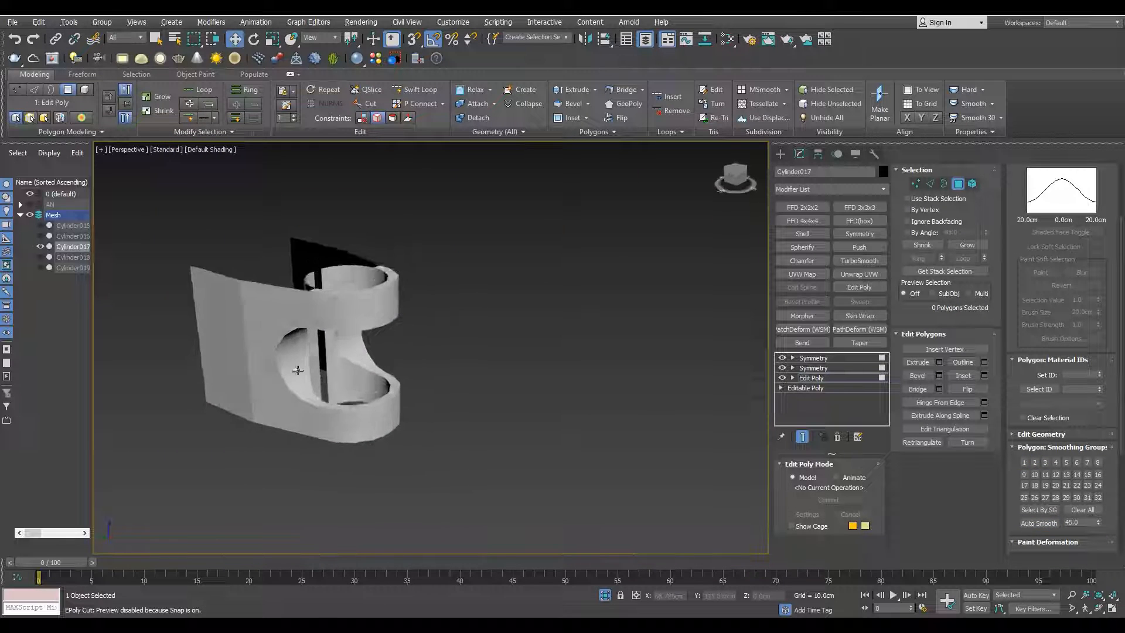
Shift the middle vertex and the curved junction edges between the side wall and inner ring along X for a smoother outline
scroll(359, 343, up, 8)
key(1)
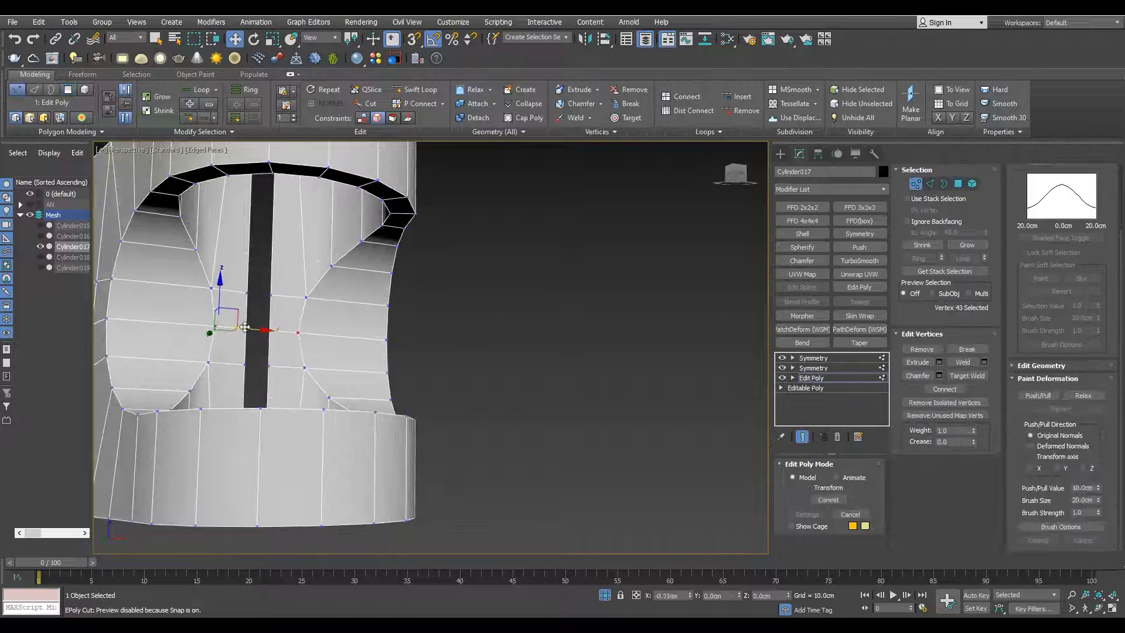
key(2)
key(t)
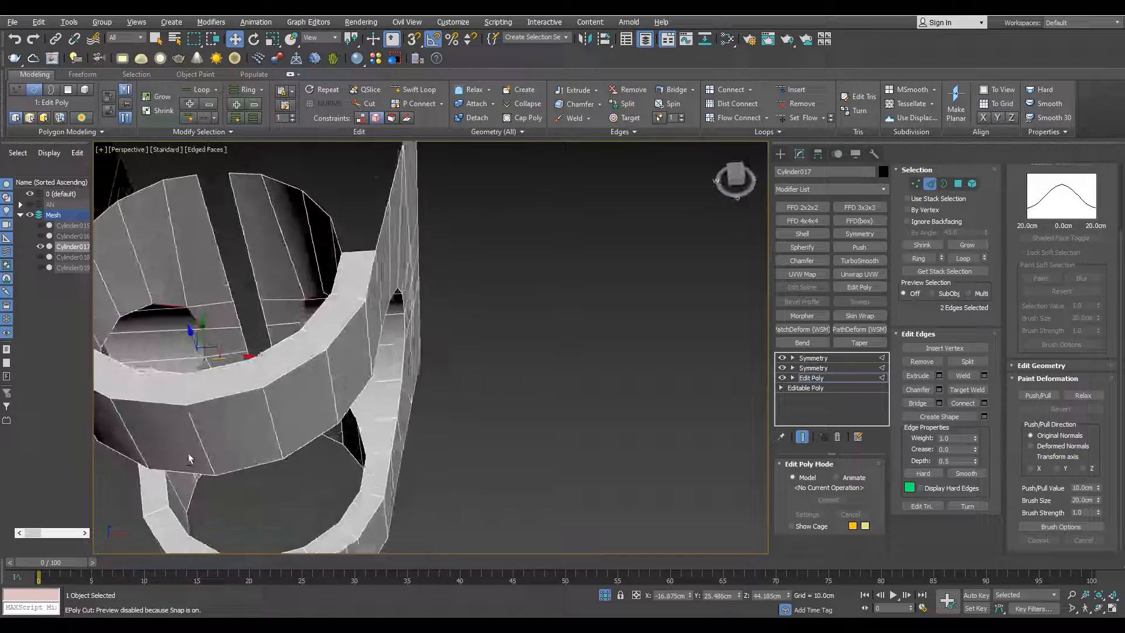
key(alt+w)
key(alt+w)
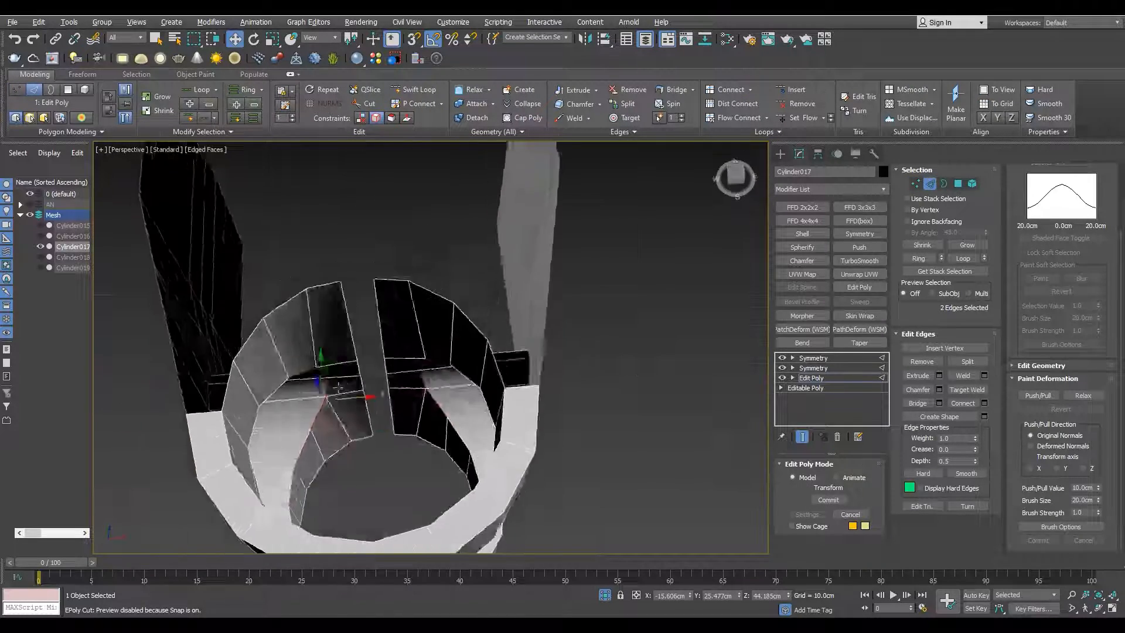
alt+middle_drag(595, 478, 395, 332)
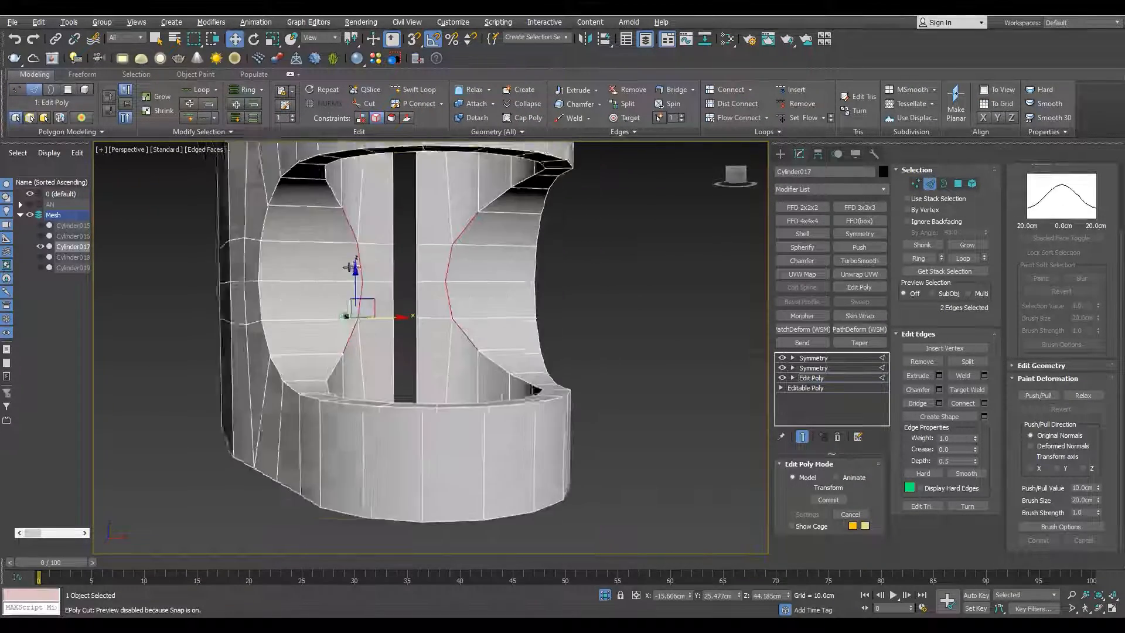
mouse_move(527, 410)
alt+middle_down()
mouse_move(466, 405)
mouse_move(459, 380)
alt+middle_up()
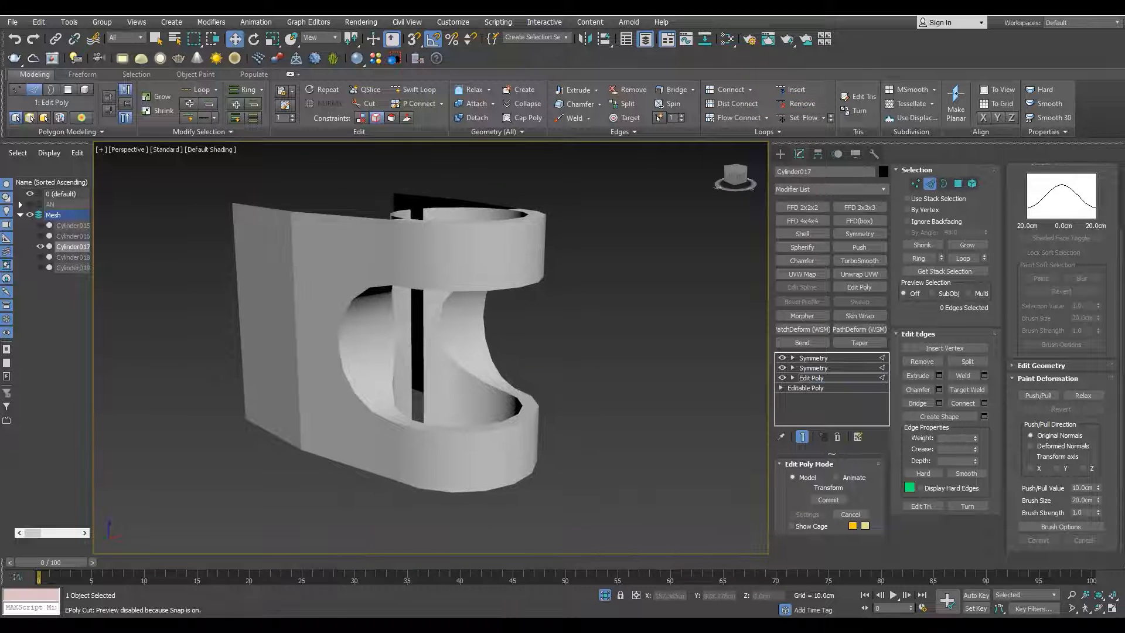
Lengthen the flat side panels by moving their rear end vertices outward along Y
key(F4)
key(1)
key(alt+w)
key(alt+w)
scroll(345, 252, down, 5)
middle_drag(353, 263, 352, 286)
click(812, 379)
scroll(362, 285, up, 2)
key(e)
drag(387, 367, 421, 255)
key(alt+w)
key(alt+w)
alt+middle_drag(539, 427, 491, 333)
key(1)
click(496, 469)
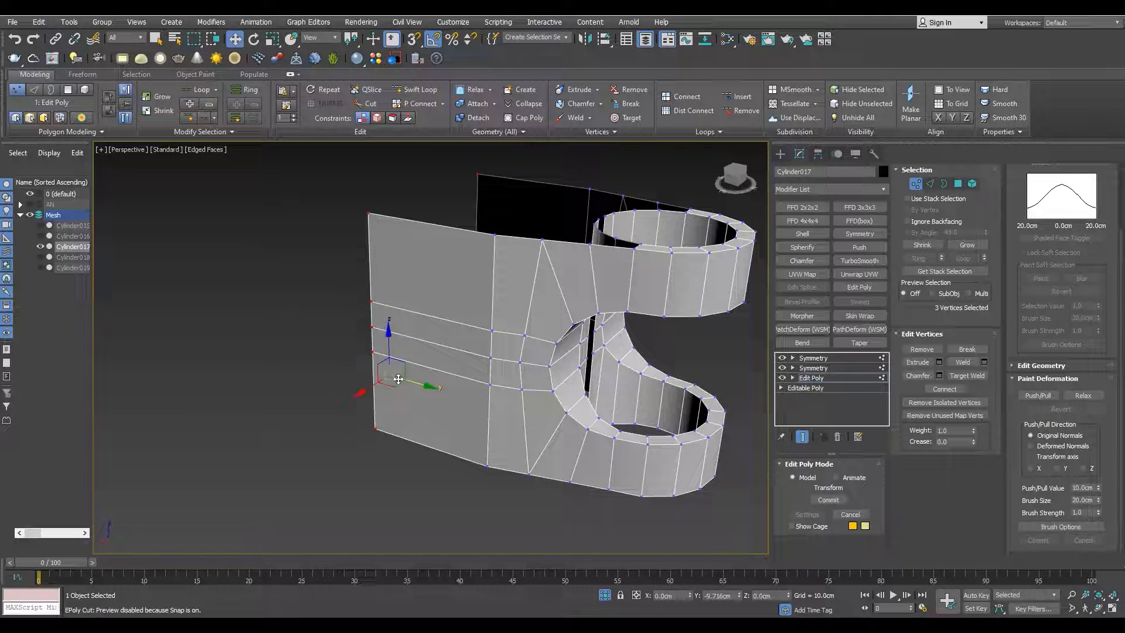
Shift the panels' rear end vertices slightly inward along X and extend the end edges inward toward the centre
key(alt+w)
key(alt+w)
scroll(386, 398, up, 4)
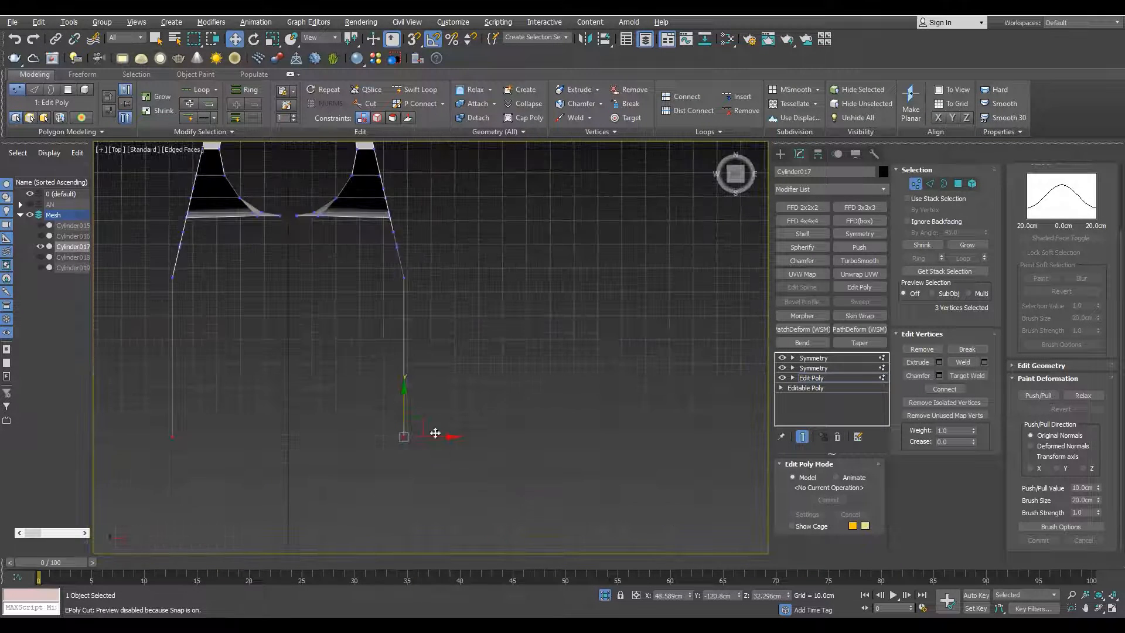
key(2)
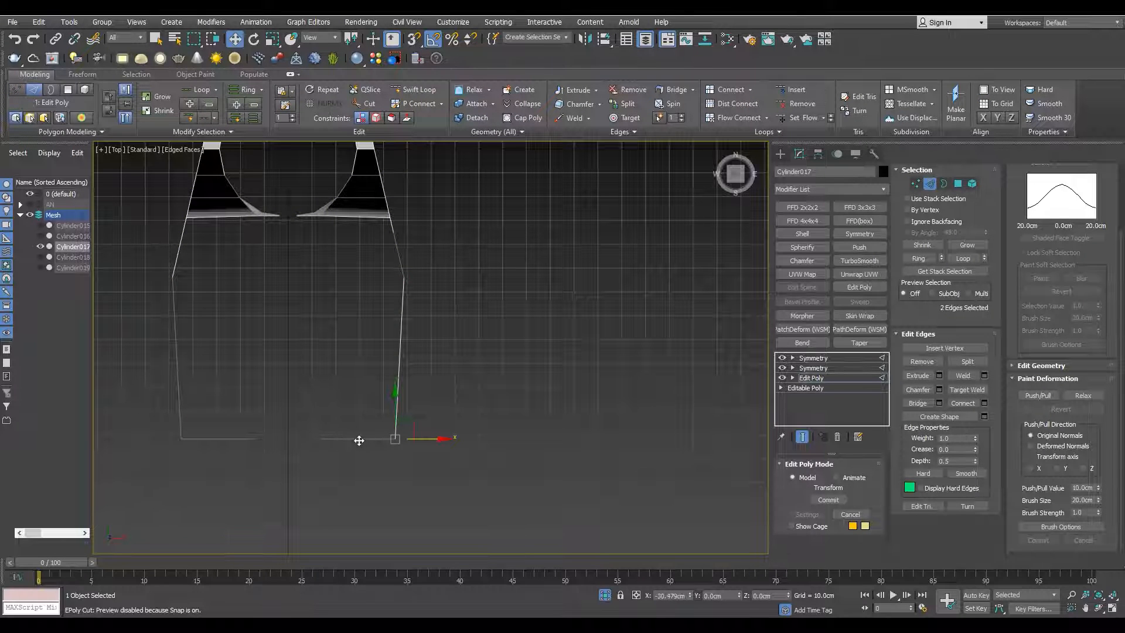
Extend the new end edges along Y toward the inner ring to form the panels' inner walls
middle_drag(320, 410, 317, 472)
key(1)
key(2)
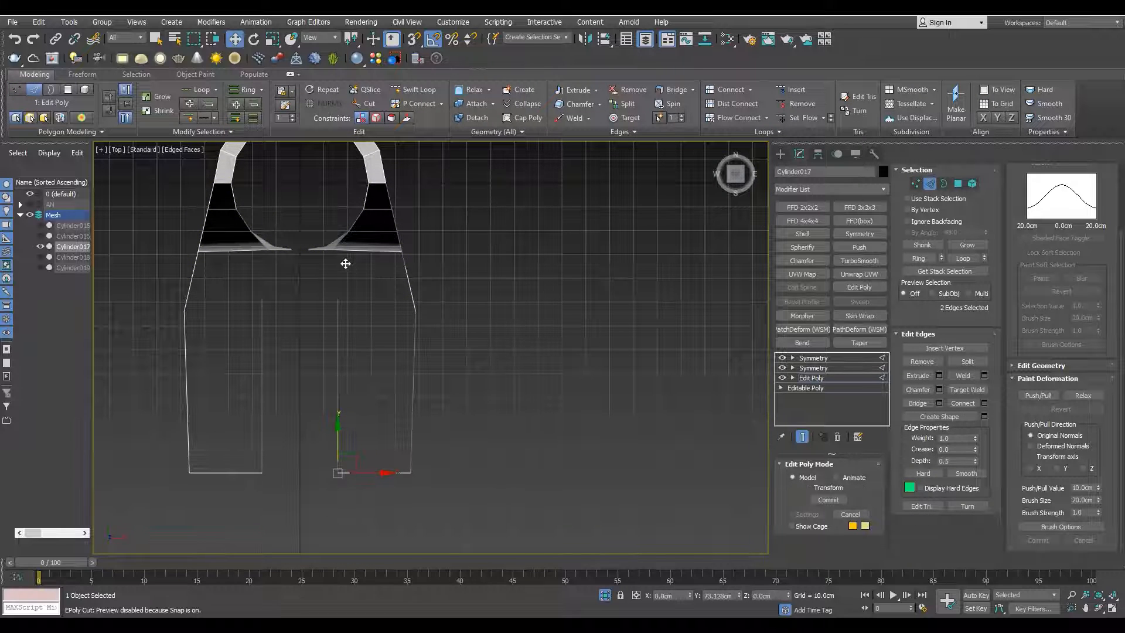
Continue the inner wall edges with a diagonal segment toward the centre and a short straight segment along Y
scroll(345, 263, up, 3)
middle_drag(340, 337, 352, 352)
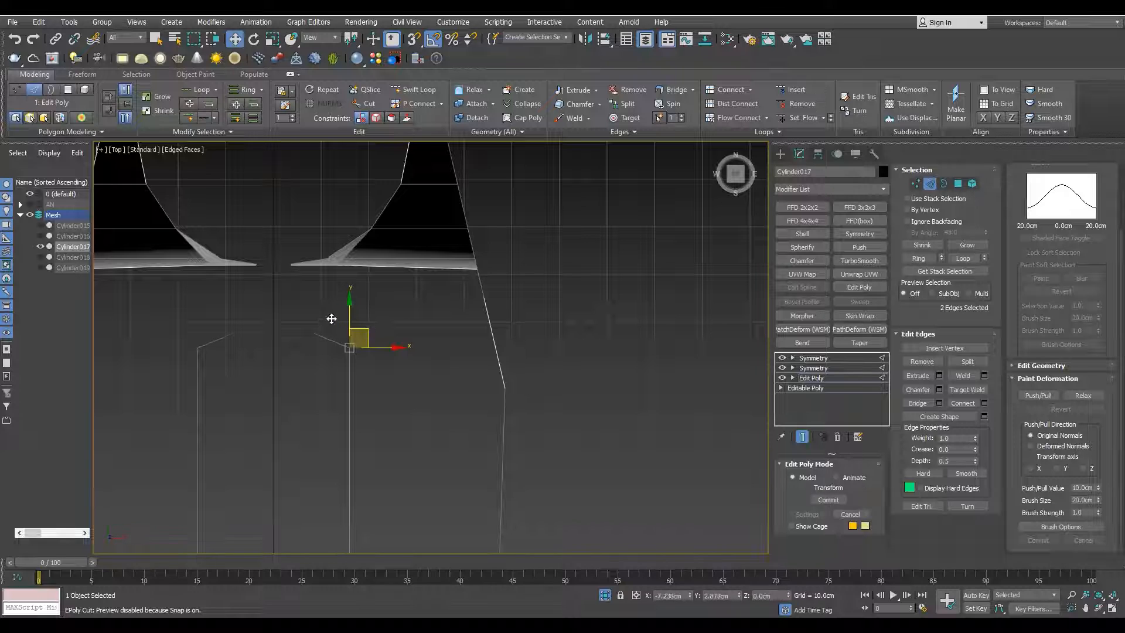
shift+drag(331, 318, 329, 317)
scroll(315, 311, up, 2)
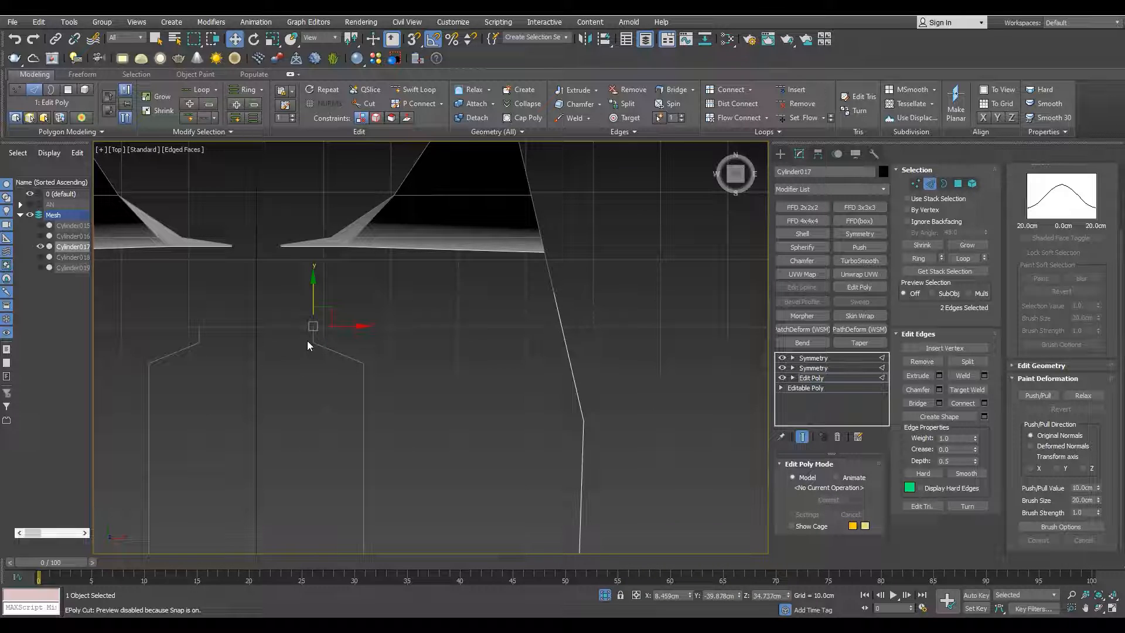
Extend the inner wall edges inward along X to the ring's gap and join them to the inner ring's rear edges
key(p)
alt+middle_drag(500, 406, 423, 353)
scroll(494, 344, up, 3)
scroll(530, 352, up, 2)
middle_drag(590, 340, 486, 419)
scroll(517, 327, down, 5)
key(ctrl+e)
scroll(532, 421, up, 4)
scroll(563, 398, down, 4)
key(ctrl+e)
key(alt+w)
middle_click(261, 277)
key(alt+w)
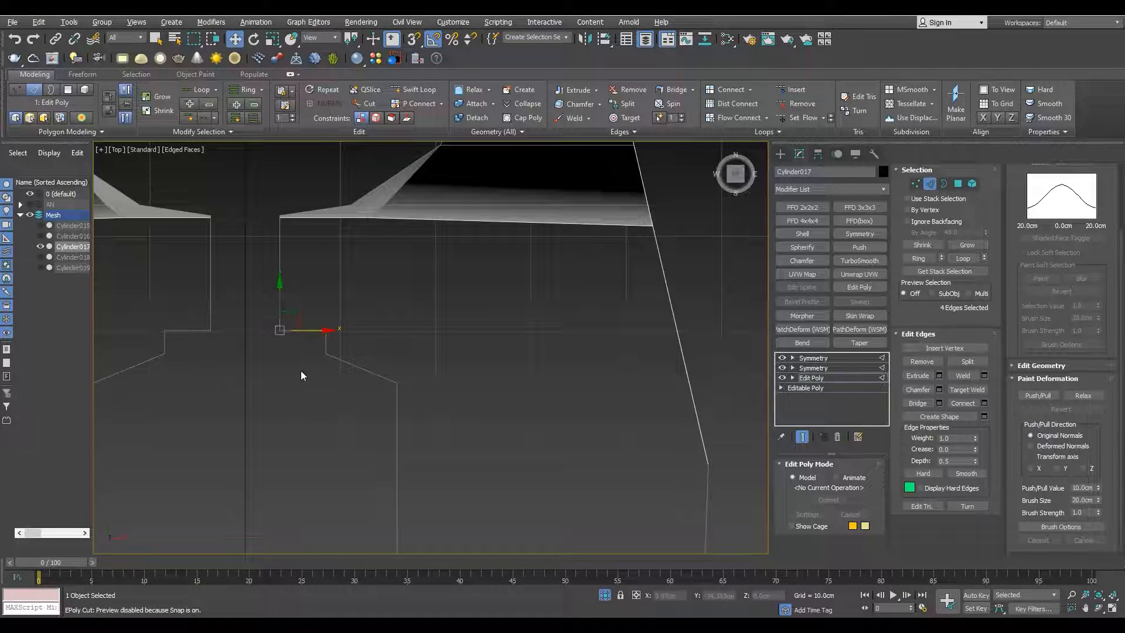
Select the panels' long inner wall vertices and shift them inward along X to narrow the distance between the walls
key(1)
scroll(352, 304, down, 4)
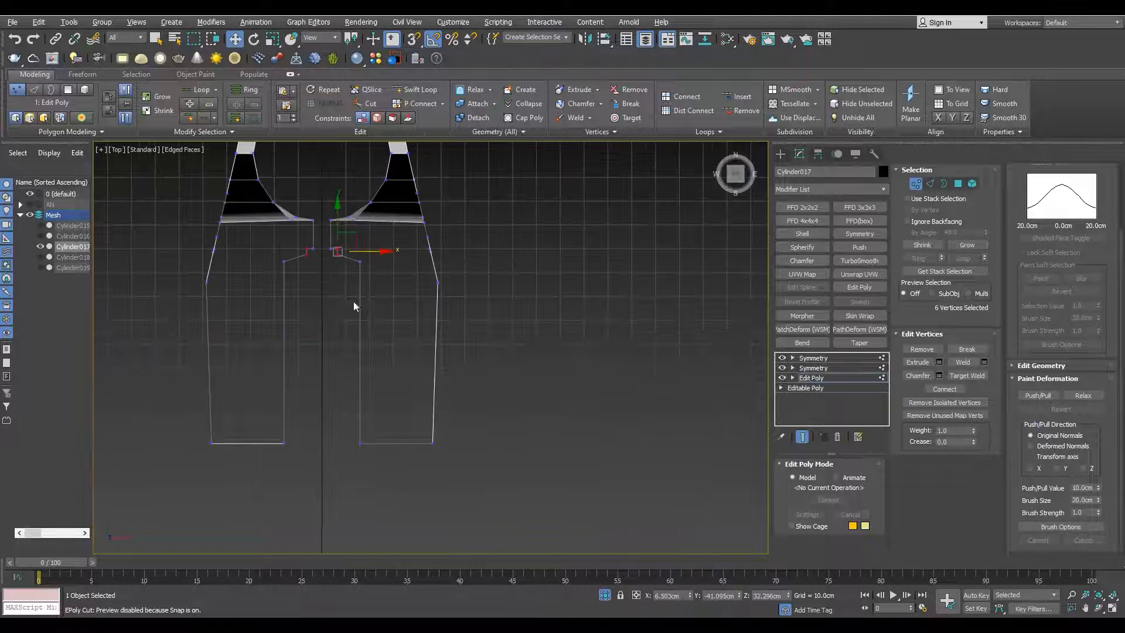
scroll(375, 328, up, 2)
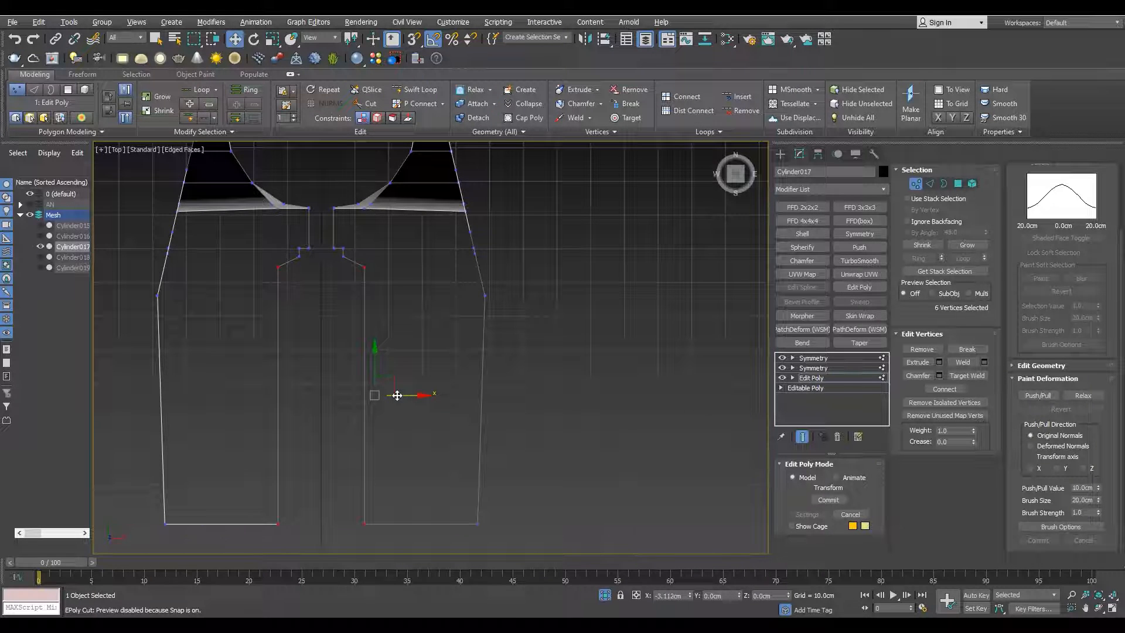
key(alt+w)
middle_click(503, 431)
key(alt+w)
alt+middle_drag(504, 430, 548, 444)
key(alt+w)
middle_click(227, 256)
key(alt+w)
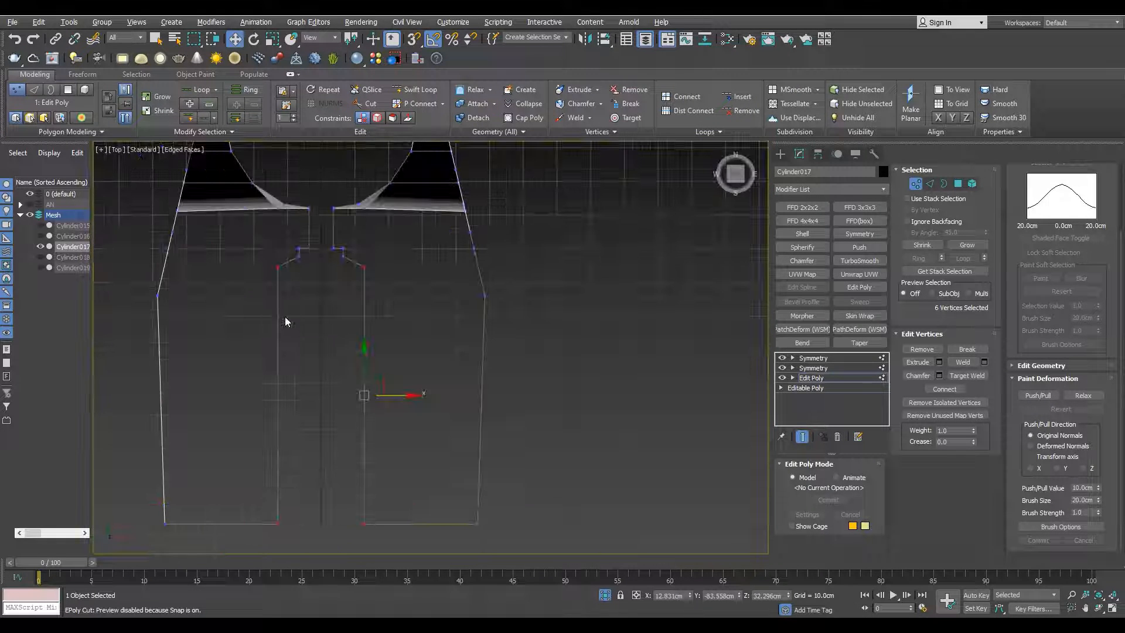
Connect across the inner walls' diagonal edges and move the new middle vertices outward to round the corner
scroll(351, 246, up, 6)
key(2)
drag(357, 370, 381, 337)
key(ctrl+shift+e)
key(1)
drag(382, 333, 387, 320)
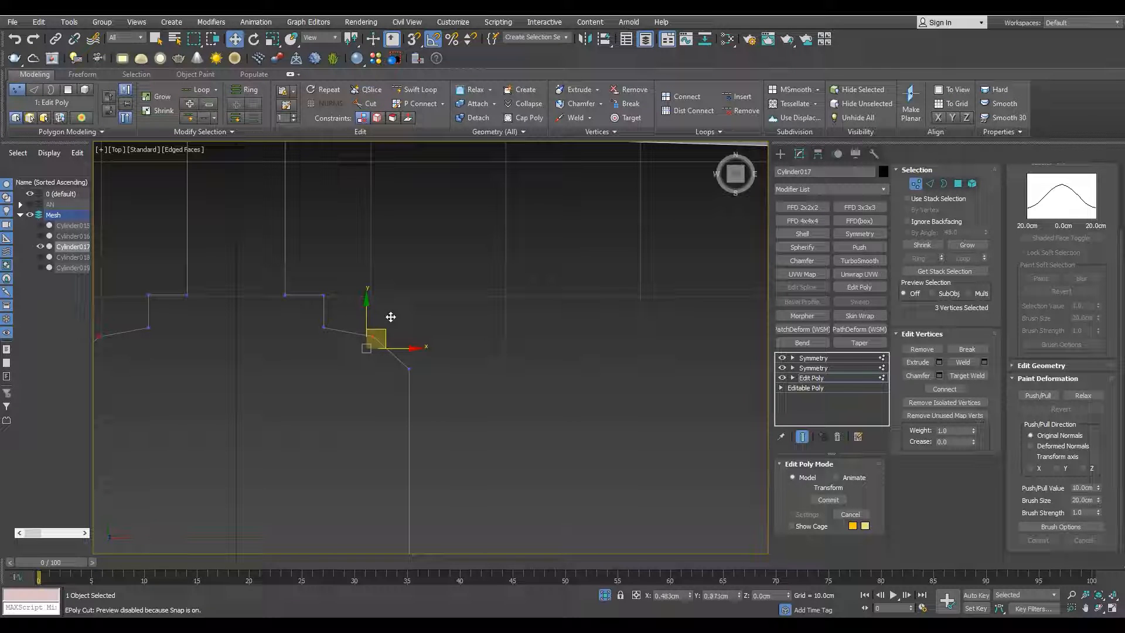
key(alt+w)
key(alt+w)
Select the stepped inner wall vertices and shift them slightly outward along X, by about 0.27 cm
scroll(290, 313, down, 2)
scroll(292, 234, down, 4)
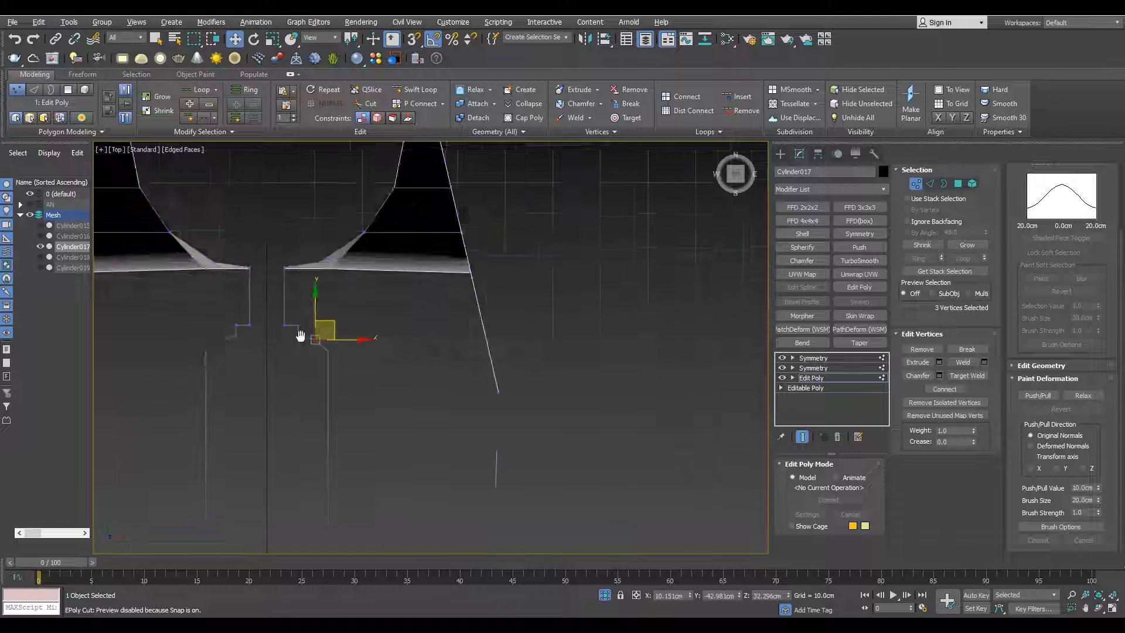
drag(298, 546, 298, 546)
scroll(374, 420, up, 3)
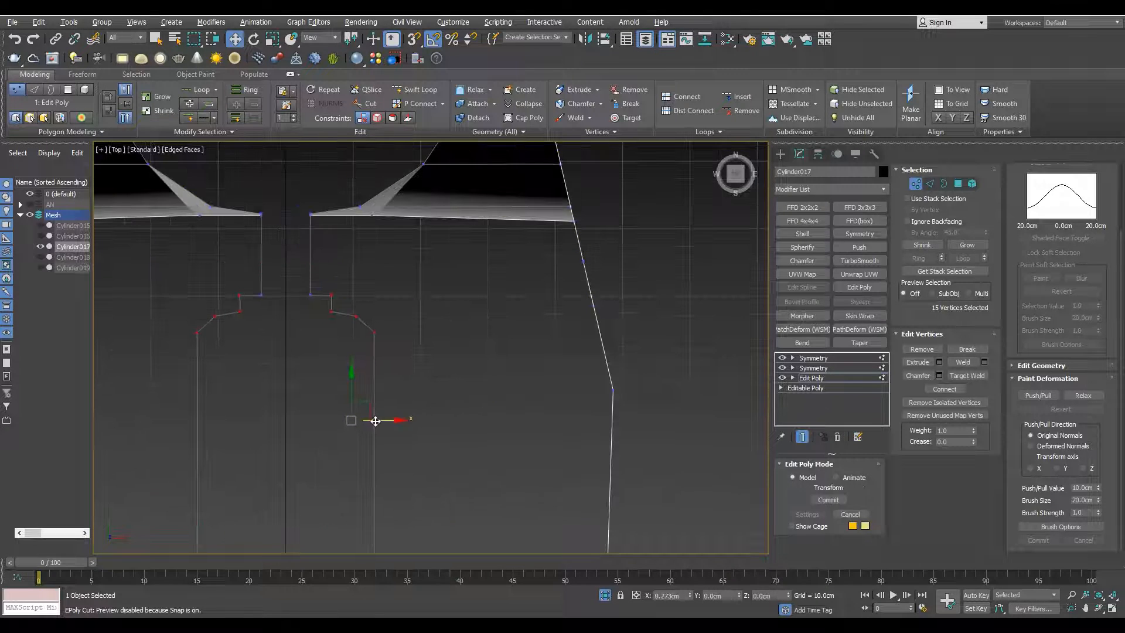
Select the shell's open border between the outer panels and inner walls and cap it with a flat polygon
key(p)
key(2)
scroll(446, 376, up, 3)
scroll(445, 376, down, 3)
alt+middle_drag(445, 376, 317, 268)
scroll(394, 370, down, 3)
scroll(433, 358, up, 5)
click(434, 367)
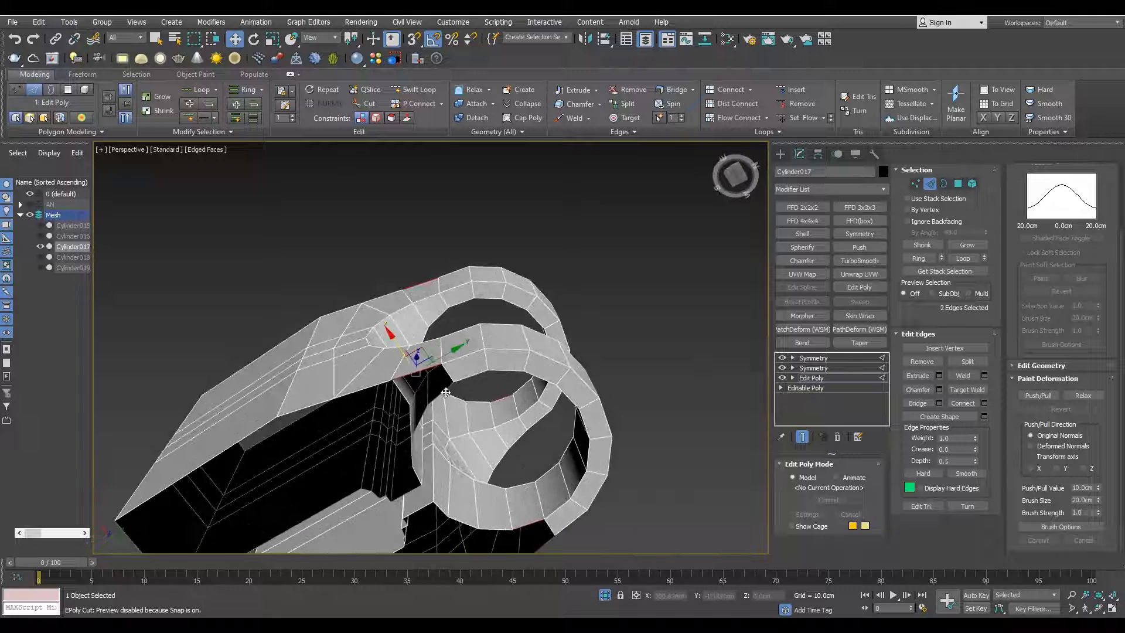
alt+middle_drag(263, 455, 386, 295)
key(3)
click(319, 305)
key(alt+p)
scroll(386, 295, up, 3)
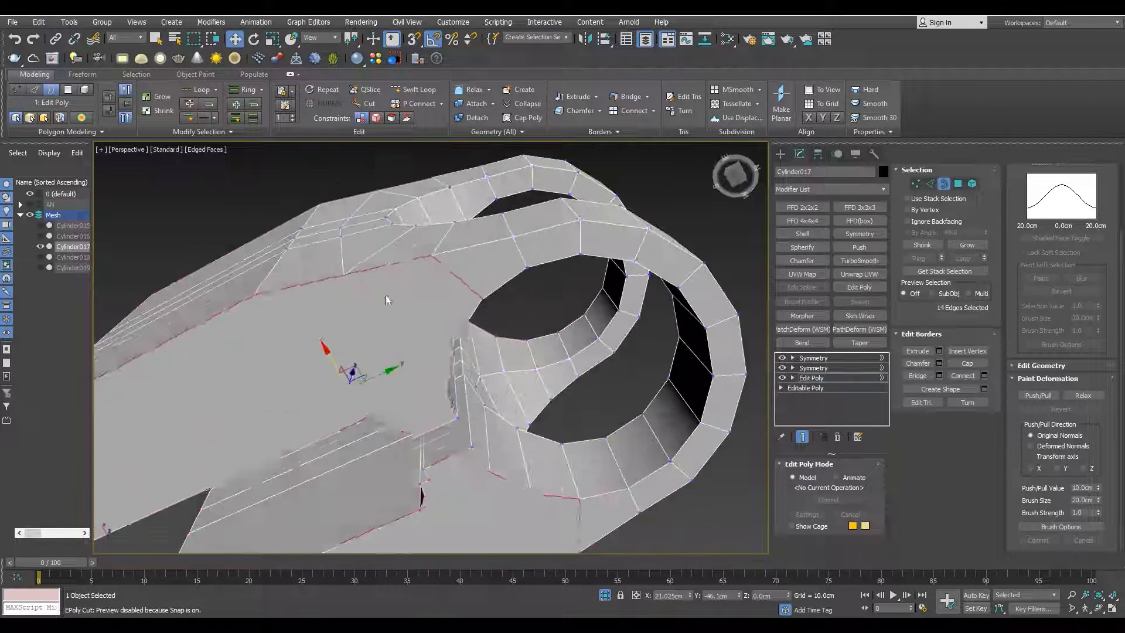
Connect vertices across the capped faces, joining the panels' outer corners to the inner wall corners and ring vertices
key(1)
alt+middle_drag(363, 412, 420, 394)
scroll(421, 394, up, 3)
click(443, 383)
alt+middle_drag(467, 304, 364, 362)
click(484, 304)
click(405, 241)
scroll(387, 257, down, 3)
alt+middle_drag(384, 246, 482, 269)
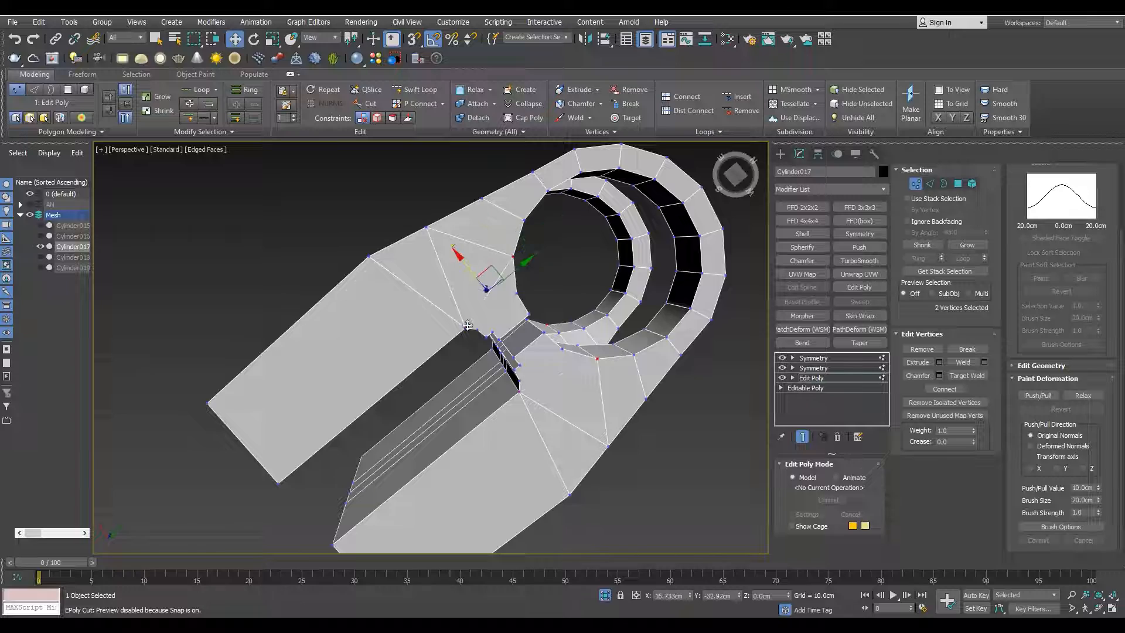
key(ctrl+shift+e)
Remove the unwanted edge on the capped face beside the inner ring
scroll(466, 324, up, 3)
alt+middle_drag(467, 323, 409, 286)
key(2)
click(403, 290)
key(BackSpace)
key(1)
Cut a new edge across the capped face from the panel's outer vertex to the inner wall's corner, and leave edge editing
alt+middle_drag(546, 318, 404, 297)
scroll(504, 340, down, 2)
key(alt+c)
scroll(492, 375, up, 4)
click(414, 424)
ctrl+click(530, 325)
scroll(521, 327, down, 6)
scroll(410, 290, up, 5)
click(410, 290)
key(2)
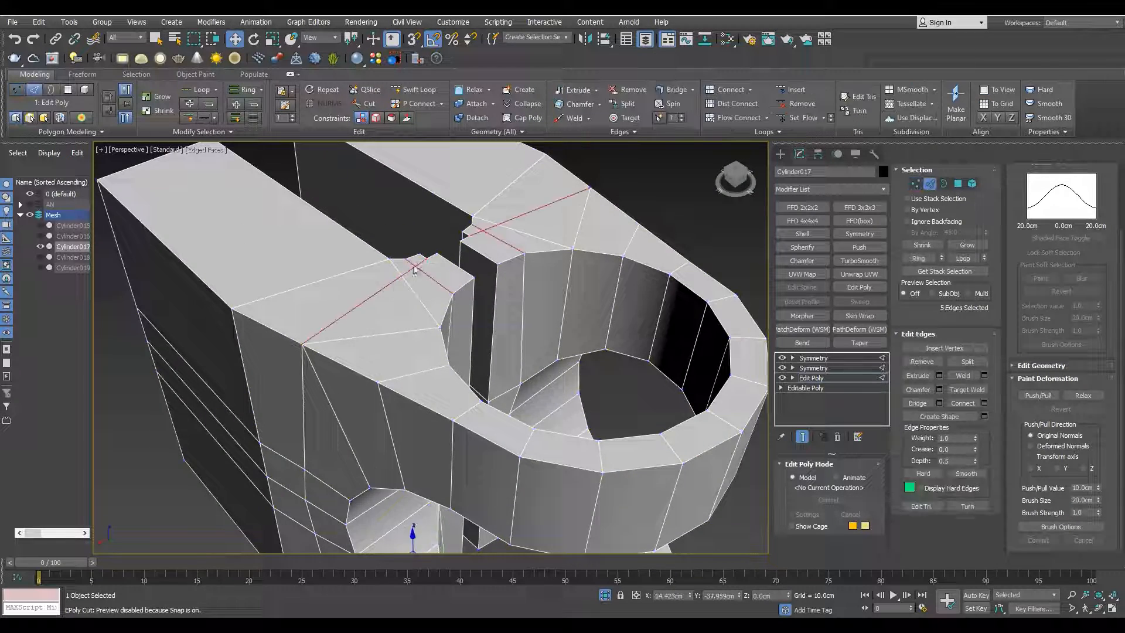
scroll(414, 270, down, 5)
click(811, 378)
mouse_move(454, 354)
alt+middle_down()
mouse_move(472, 352)
mouse_move(449, 359)
alt+middle_up()
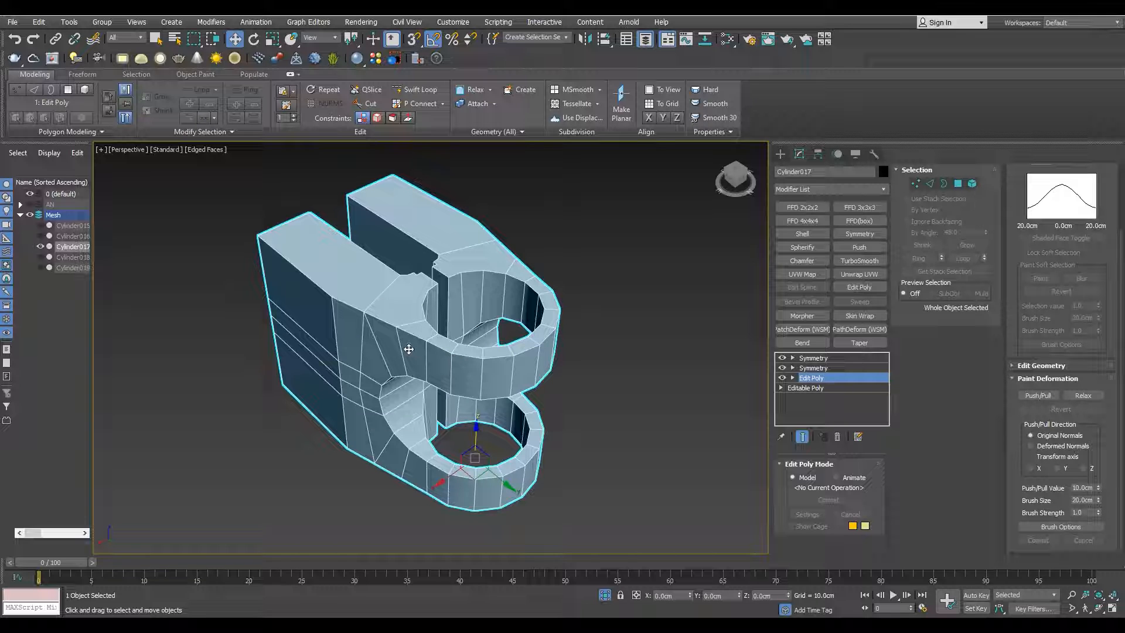
Unhide the hidden cylinder Cylinder018, clone it in place, and hide the extra copy
middle_drag(361, 337, 361, 350)
key(t)
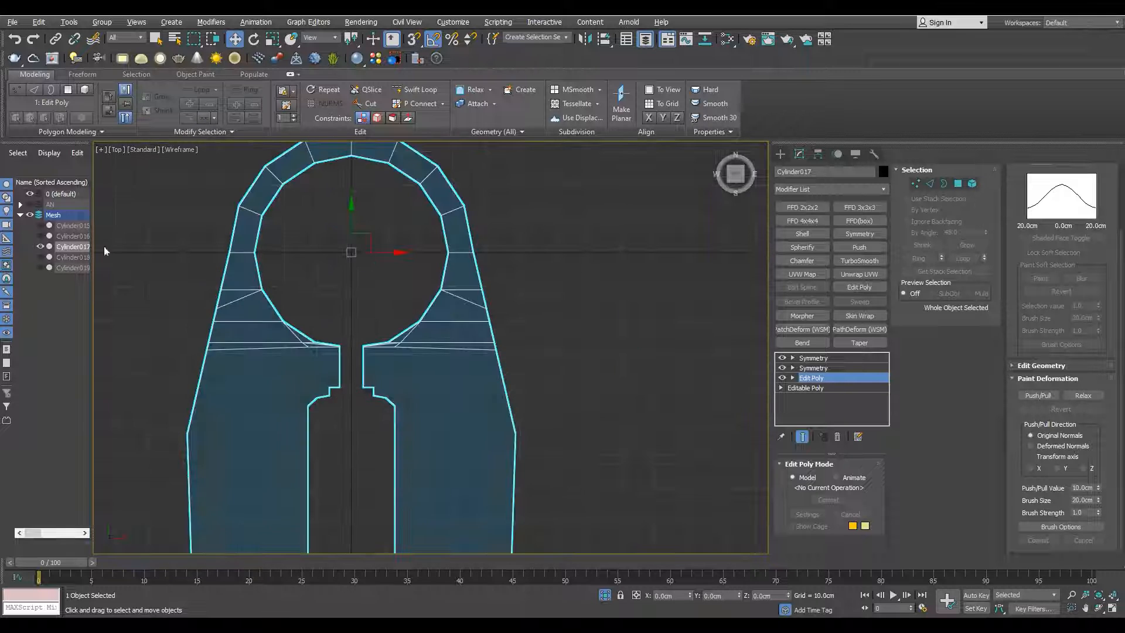
click(40, 256)
click(40, 256)
click(356, 349)
scroll(357, 347, up, 2)
key(v)
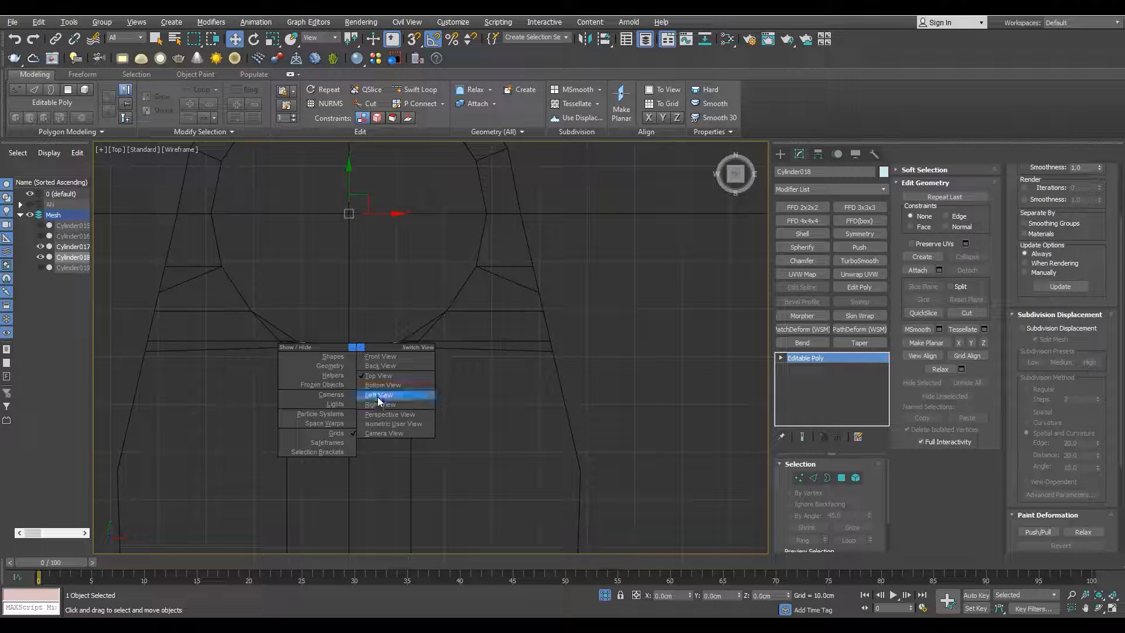
middle_drag(362, 296, 386, 296)
key(ctrl+v)
key(Return)
click(40, 257)
Select the visible cylinder's top edge loop and move it vertically with snapping toward the shell's top face
key(r)
middle_drag(371, 210, 361, 272)
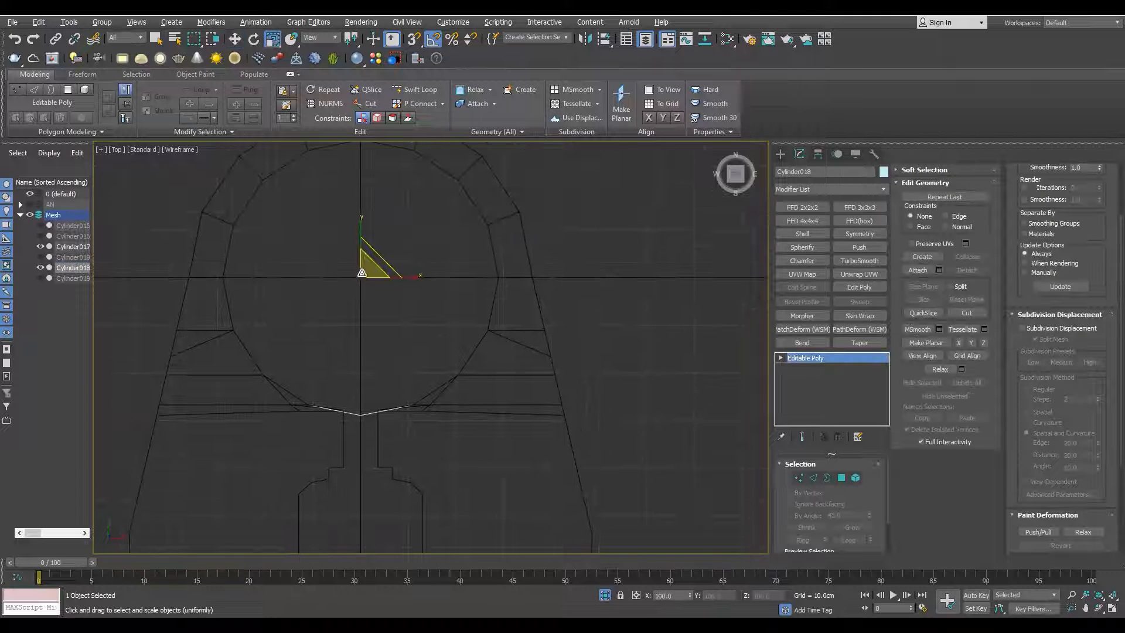
key(p)
mouse_move(504, 416)
alt+middle_down()
mouse_move(472, 410)
mouse_move(480, 404)
alt+middle_up()
scroll(507, 352, up, 3)
key(2)
double_click(517, 288)
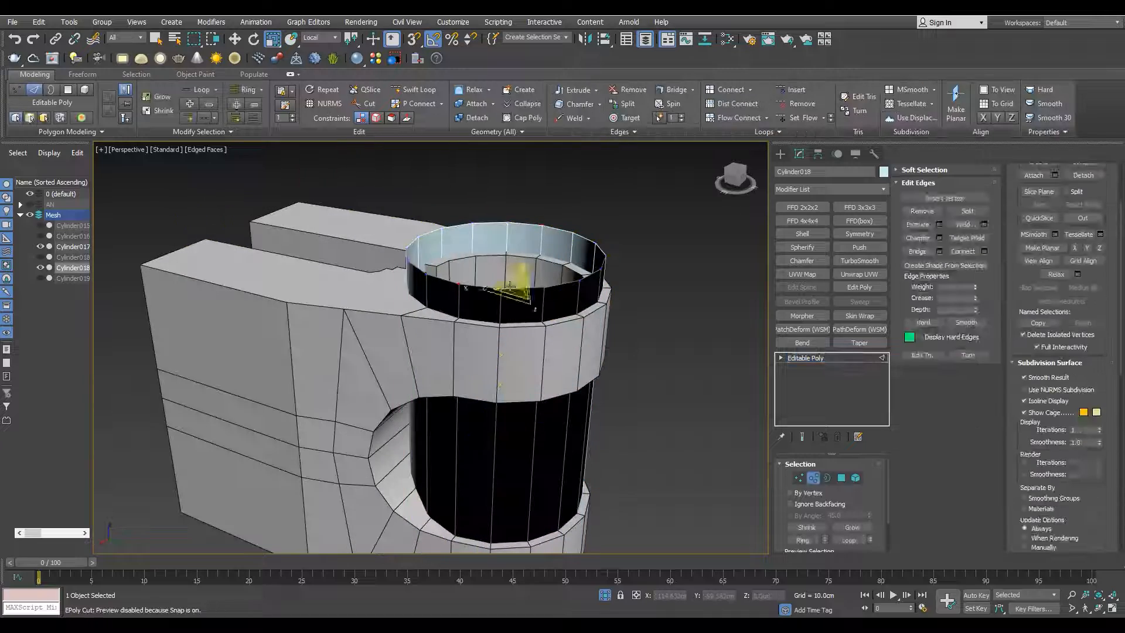
key(w)
scroll(510, 305, up, 3)
key(s)
drag(504, 196, 429, 333)
key(s)
scroll(429, 332, down, 2)
Scale the cylinder uniformly to about 124.67 percent so its sides reach the ring's outer edge in top view
alt+middle_drag(430, 333, 388, 355)
key(t)
click(824, 358)
key(r)
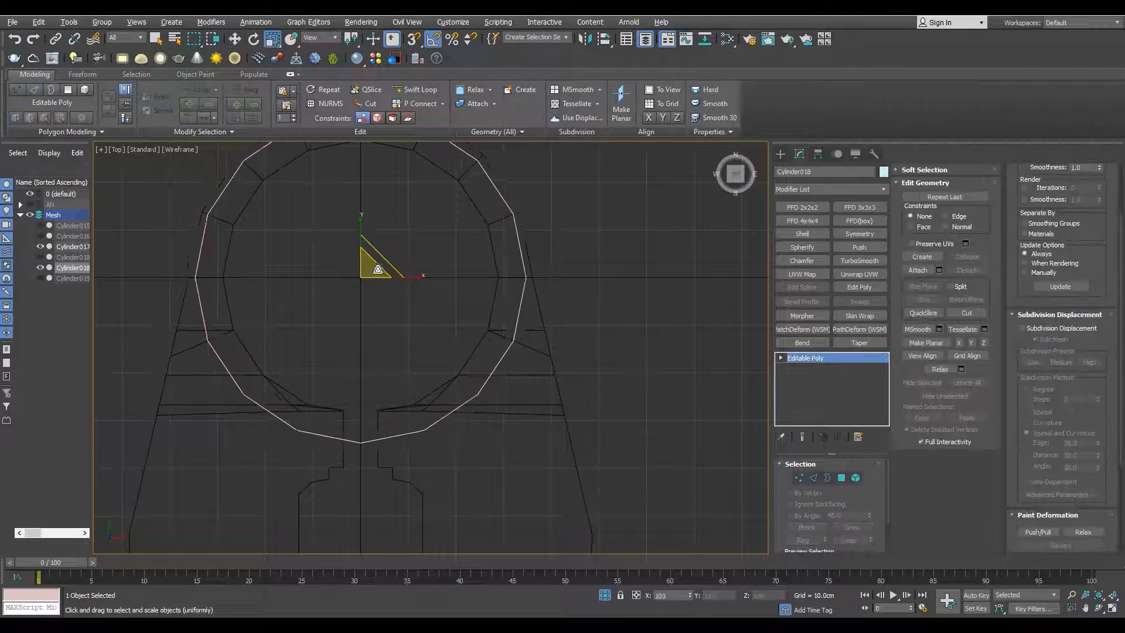
scroll(564, 275, up, 5)
key(F12)
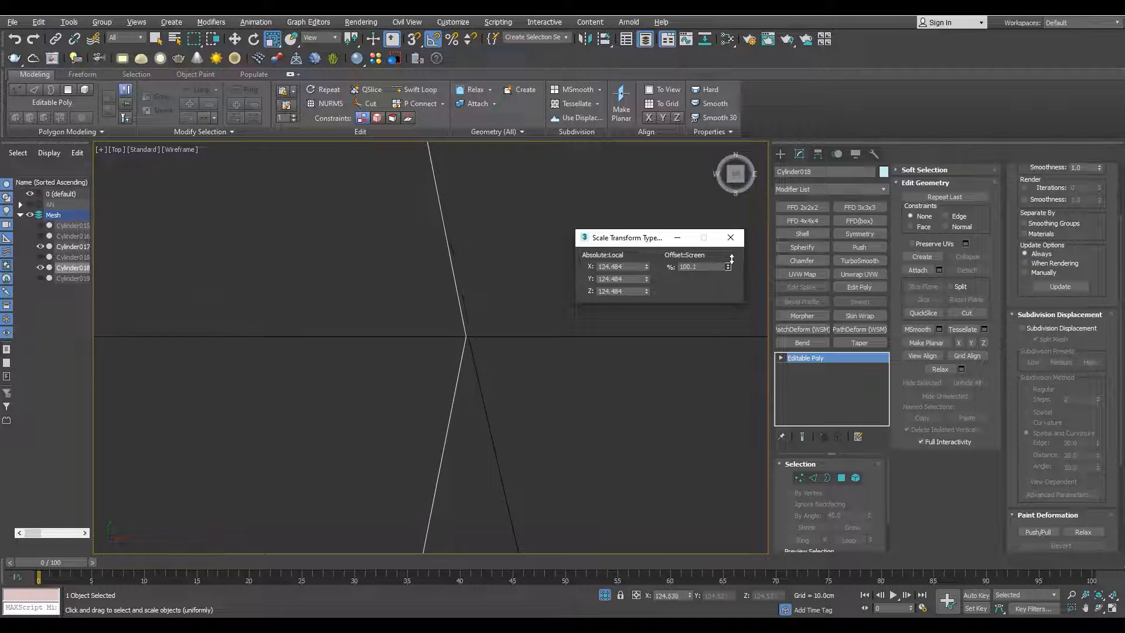
drag(731, 260, 731, 256)
key(p)
alt+middle_drag(557, 409, 508, 394)
click(377, 366)
alt+middle_drag(377, 365, 373, 342)
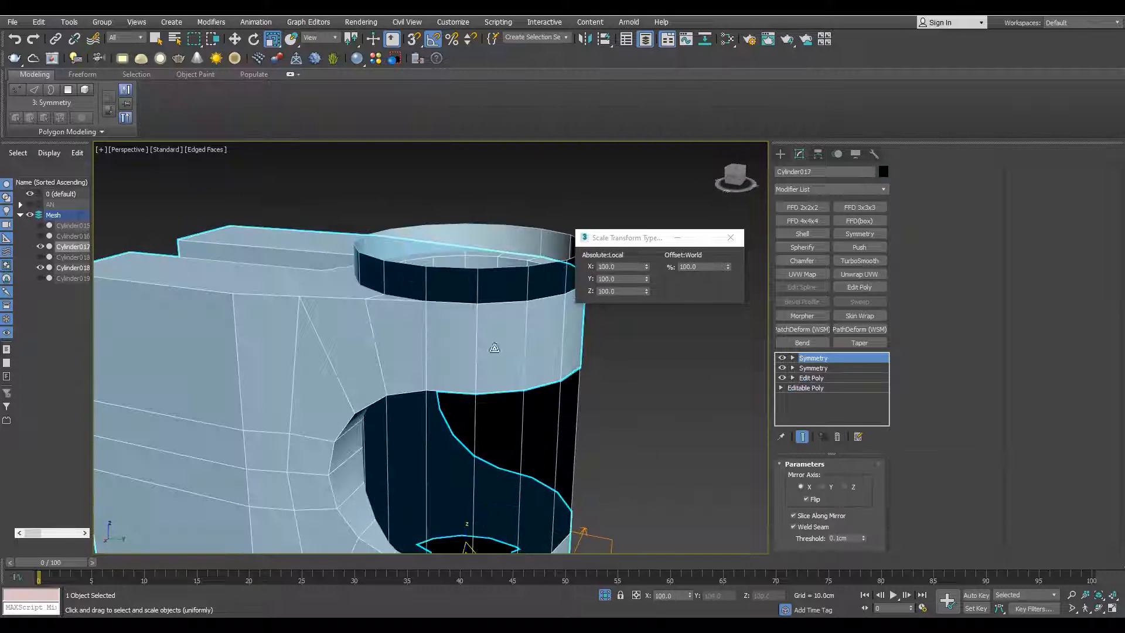
Lower the enlarged cylinder's top edge loop along Z toward the shell's top face and leave edge editing
click(496, 273)
key(2)
key(w)
drag(467, 204, 467, 284)
scroll(473, 457, down, 4)
alt+middle_drag(482, 479, 497, 503)
click(804, 359)
Try to cut edges on the shell's top face along the enlarged cylinder's outline with vertex snapping
key(t)
click(350, 291)
scroll(350, 291, down, 5)
middle_drag(510, 329, 668, 307)
click(811, 378)
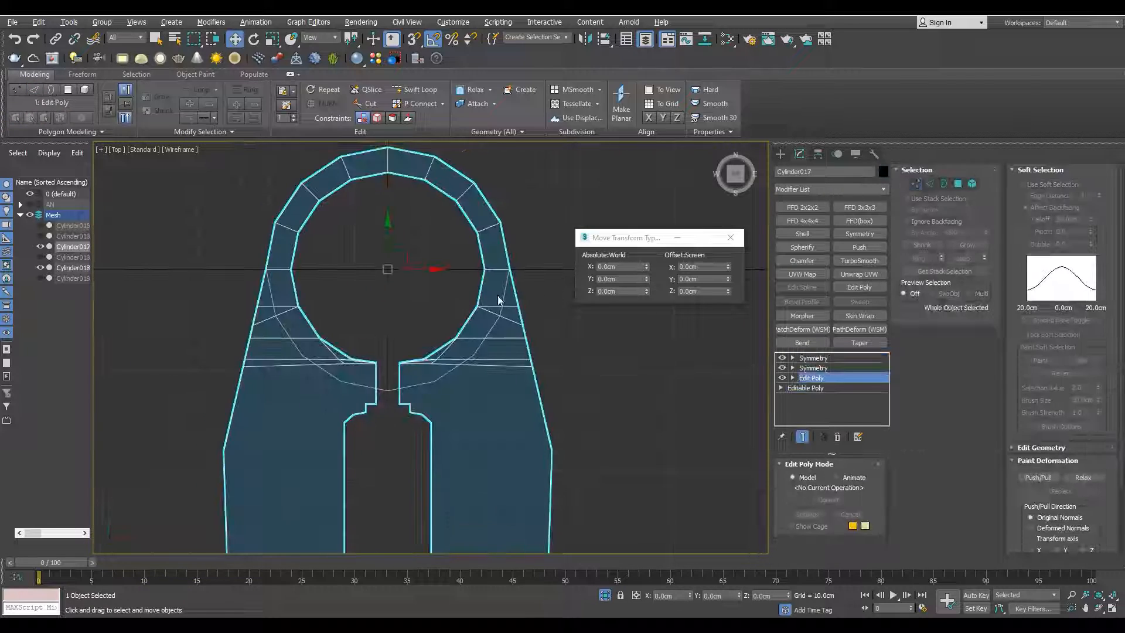
key(1)
scroll(501, 294, up, 5)
key(s)
key(alt+c)
mouse_move(310, 537)
middle_down()
mouse_move(449, 330)
mouse_move(474, 389)
mouse_move(444, 198)
mouse_move(381, 399)
middle_up()
scroll(450, 330, down, 4)
scroll(526, 253, up, 3)
key(p)
scroll(404, 301, up, 3)
key(t)
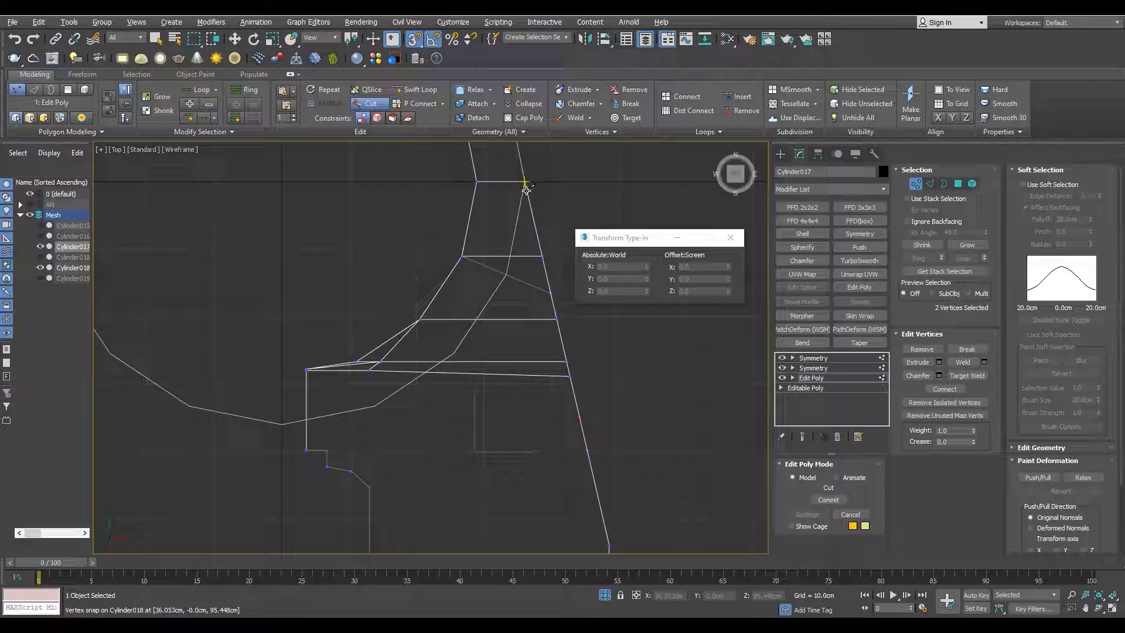
key(F3)
key(F3)
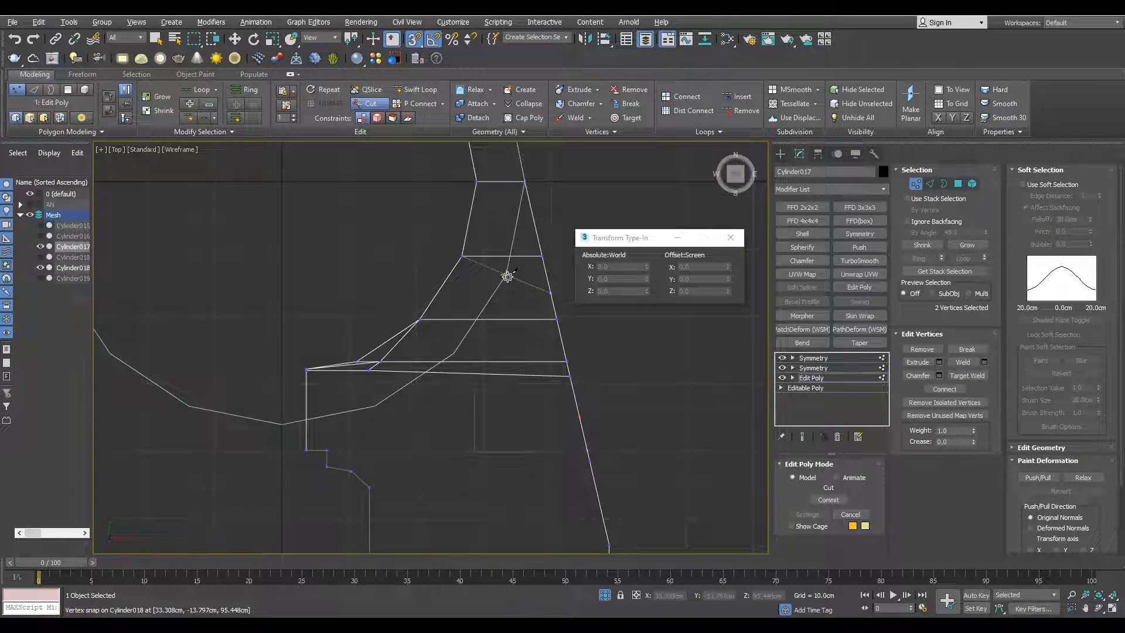
key(F3)
middle_drag(501, 444, 509, 334)
scroll(510, 334, down, 3)
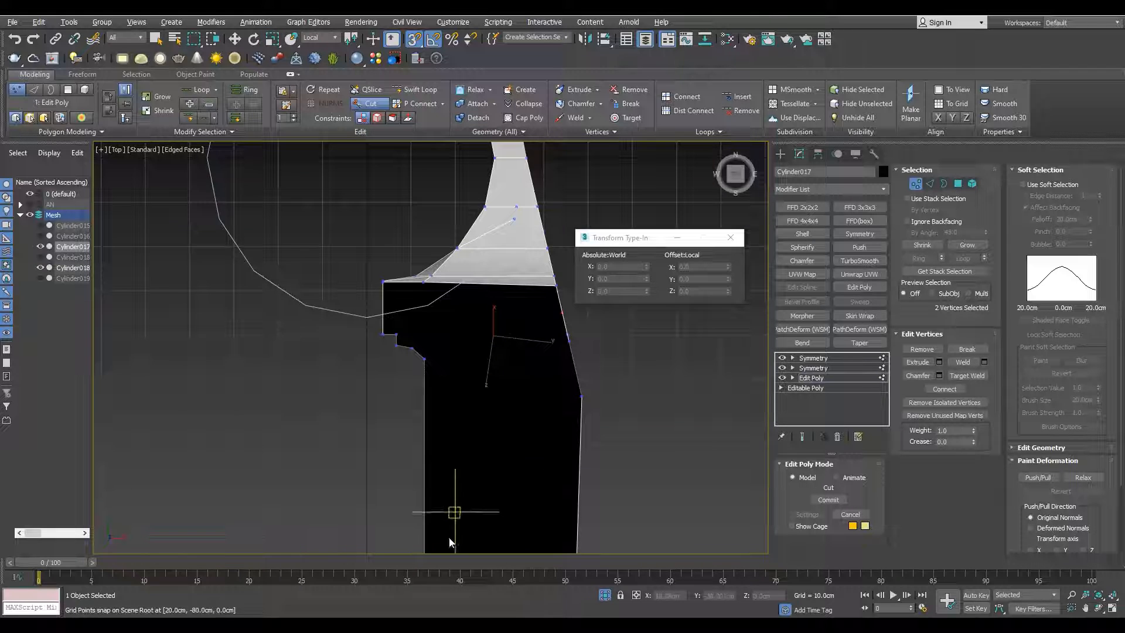
key(F3)
scroll(496, 251, up, 2)
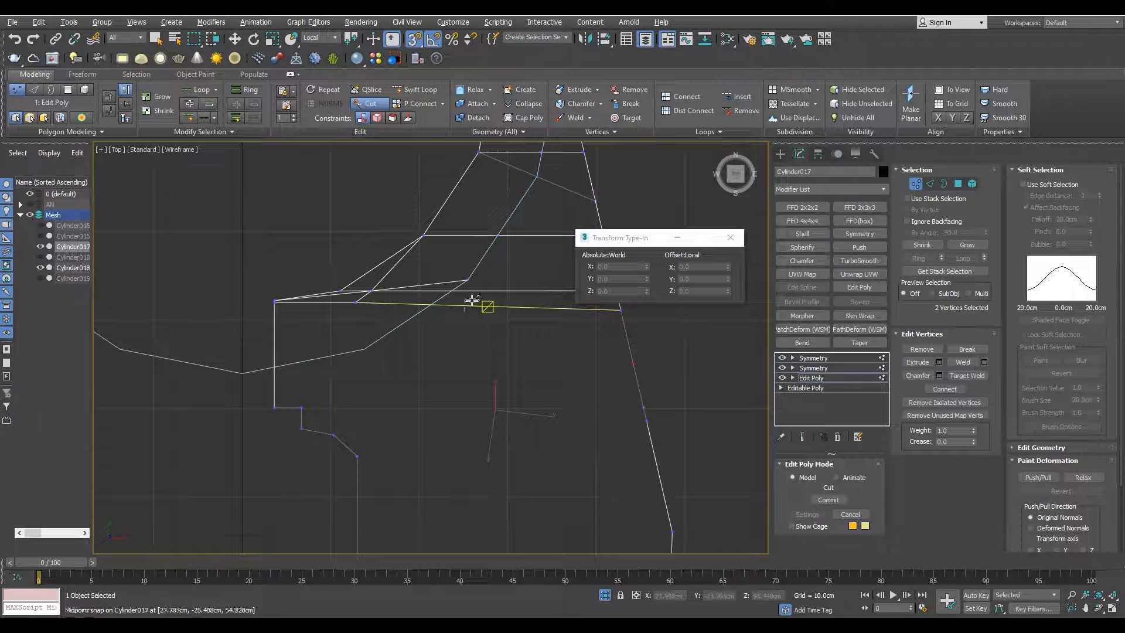
key(F3)
Collapse the shell's Symmetry and Edit Poly modifiers into a single Editable Poly
key(p)
mouse_move(464, 385)
alt+middle_down()
mouse_move(448, 328)
mouse_move(427, 345)
mouse_move(499, 387)
alt+middle_up()
scroll(427, 337, up, 5)
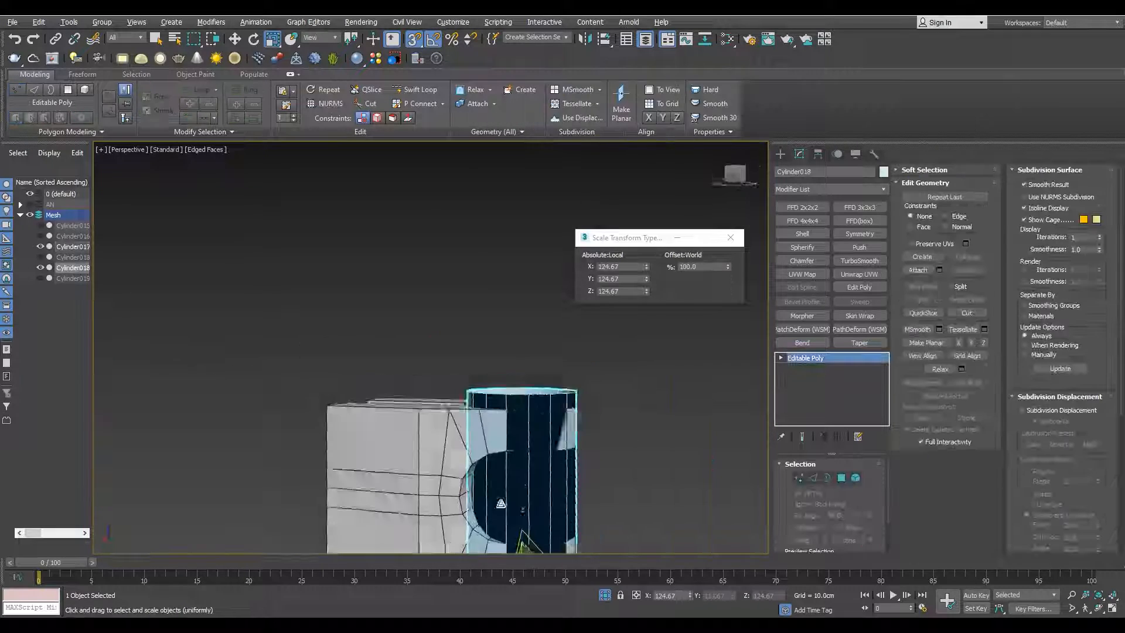
alt+middle_drag(489, 322, 428, 375)
scroll(429, 375, up, 3)
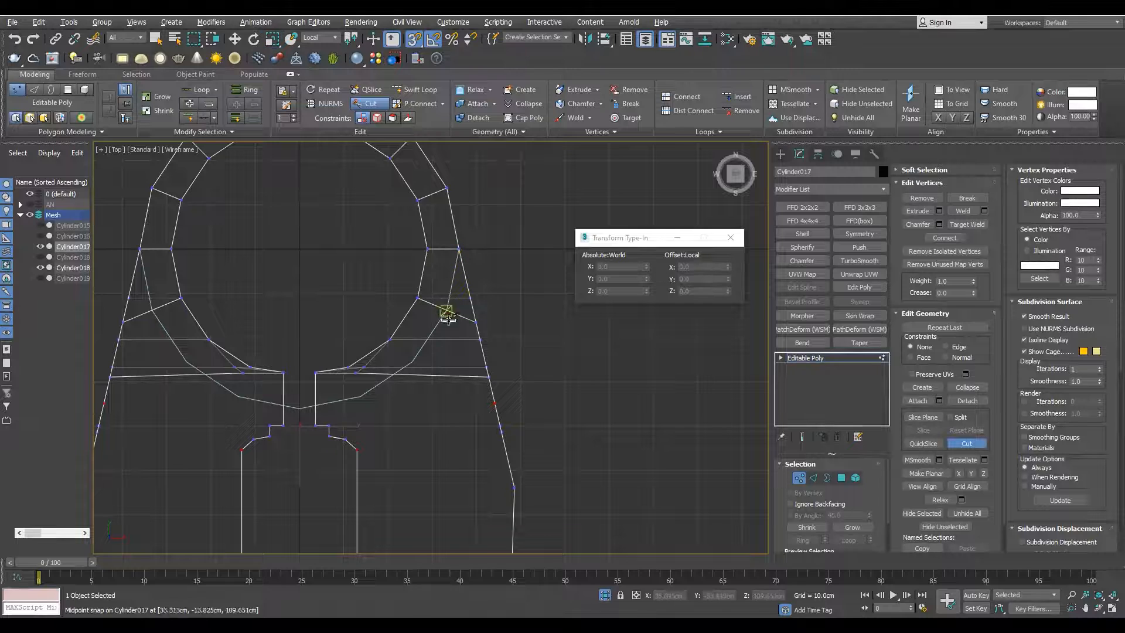
Cut edges across the shell's top face along the enlarged cylinder's outline, snapping the cuts to its vertices
scroll(317, 409, up, 5)
key(r)
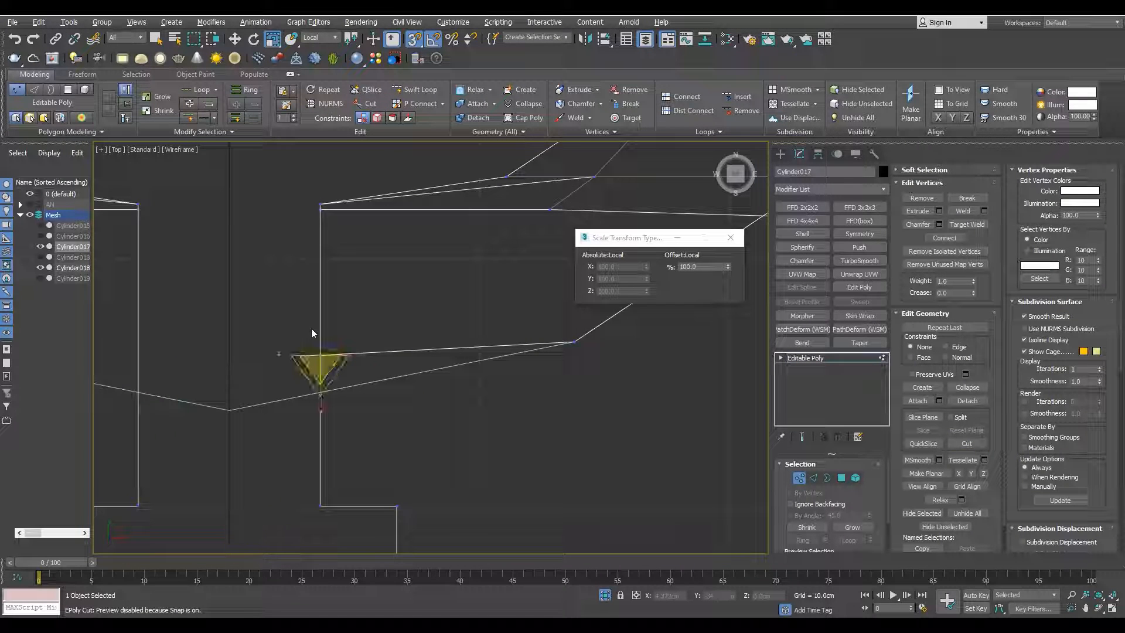
scroll(325, 356, down, 4)
middle_drag(477, 314, 279, 445)
scroll(316, 410, up, 2)
key(s)
key(alt+c)
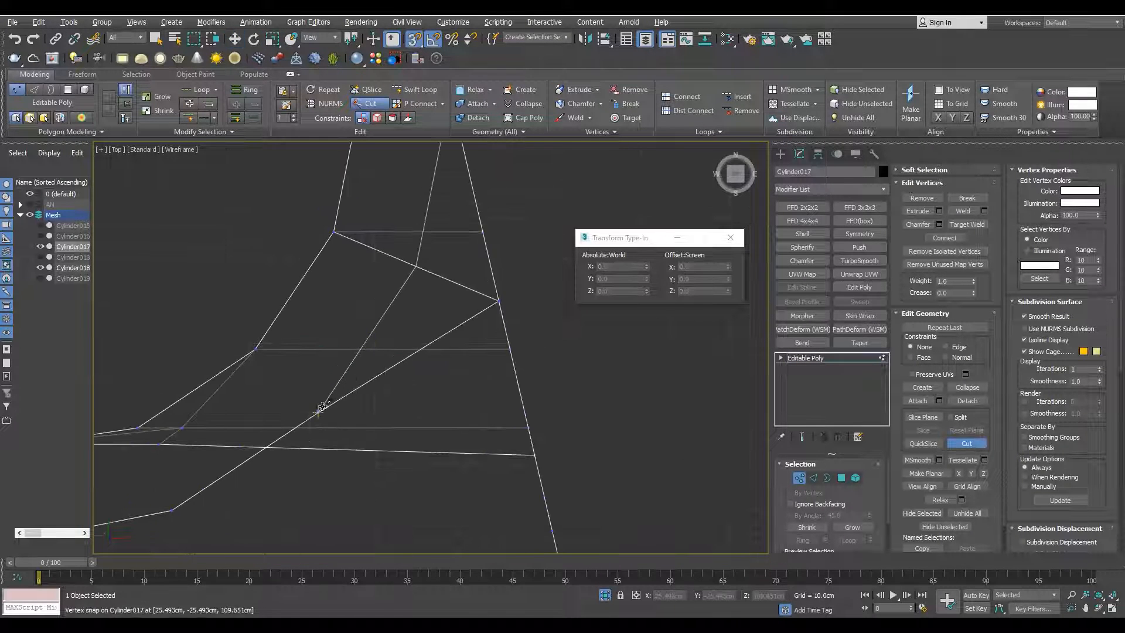
key(w)
scroll(287, 404, up, 6)
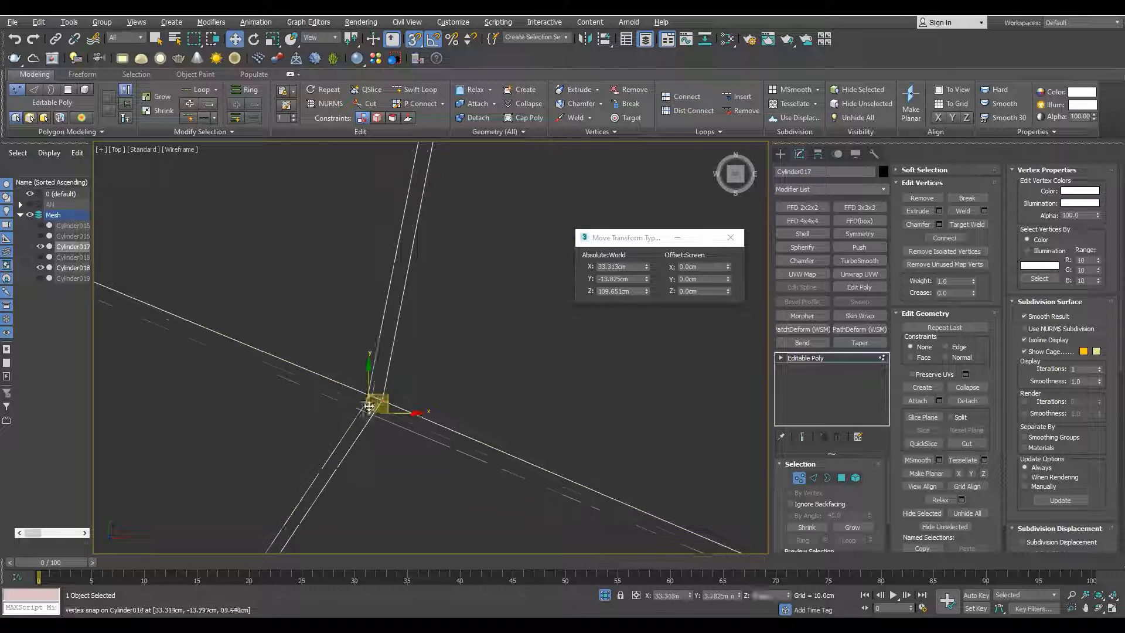
Remove the leftover edge from the shell's top face beside the ring and isolate the shell
key(F3)
key(p)
mouse_move(421, 344)
alt+middle_down()
mouse_move(390, 347)
mouse_move(346, 387)
mouse_move(401, 357)
mouse_move(372, 301)
alt+middle_up()
scroll(405, 348, up, 4)
key(2)
click(369, 340)
key(ctrl+BackSpace)
scroll(351, 356, down, 5)
key(alt+q)
scroll(346, 386, down, 4)
scroll(372, 325, up, 5)
scroll(372, 325, down, 3)
scroll(339, 301, up, 4)
Bevel the top face outside the ring's circular outline upward by 5 cm
key(4)
click(326, 282)
scroll(304, 274, down, 5)
key(ctrl+shift+b)
scroll(304, 274, up, 4)
alt+middle_drag(304, 274, 295, 278)
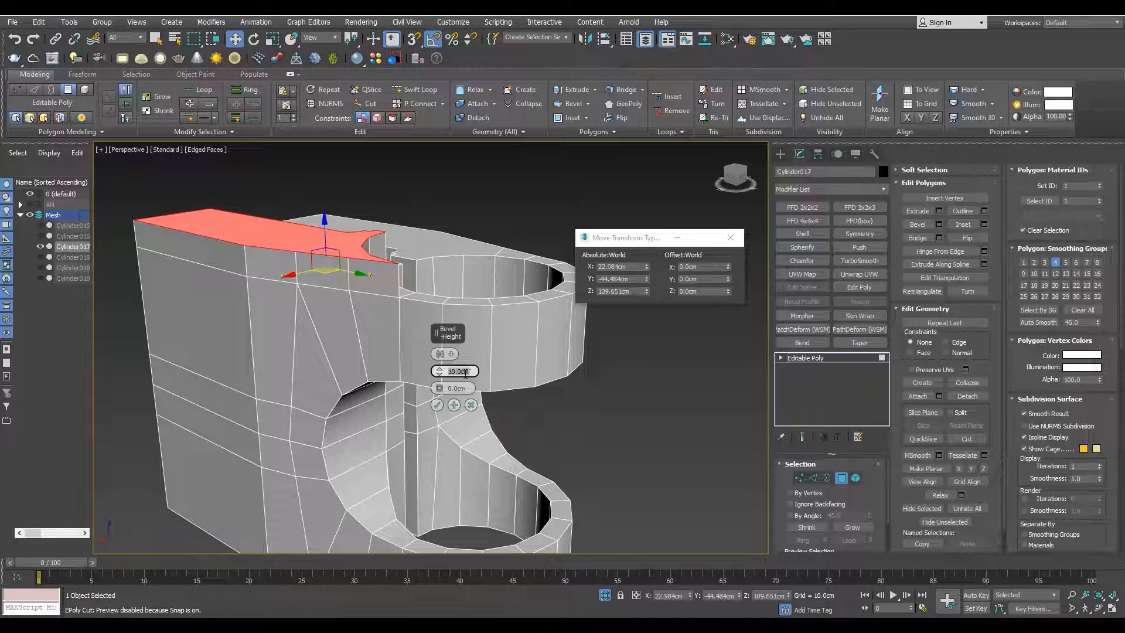
alt+middle_drag(267, 310, 562, 404)
click(437, 404)
Connect a pair of vertices beside the ring's curve on the raised wall
scroll(298, 312, down, 3)
scroll(346, 344, up, 5)
key(1)
scroll(398, 325, up, 3)
click(435, 329)
ctrl+click(378, 356)
key(ctrl+shift+e)
Add an edge loop with SwiftLoop across the shell's thick wall beside the ring
scroll(380, 374, down, 4)
key(alt+1)
right_click(381, 375)
scroll(381, 375, down, 4)
key(alt+1)
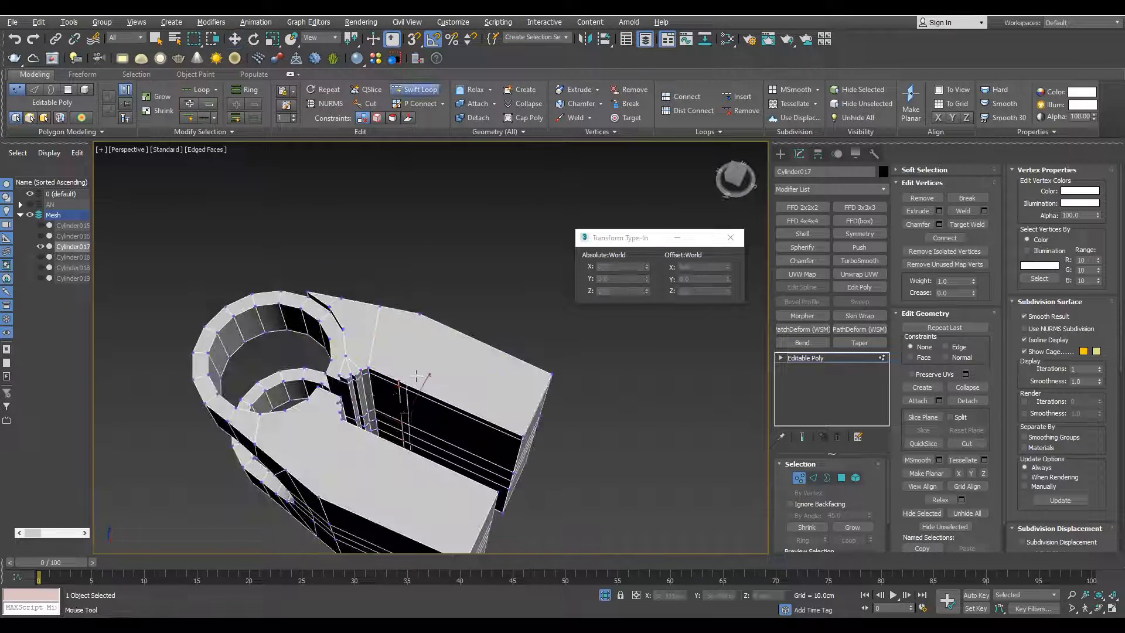
alt+middle_drag(456, 373, 410, 369)
scroll(382, 405, up, 4)
click(323, 412)
right_click(323, 412)
scroll(407, 336, down, 4)
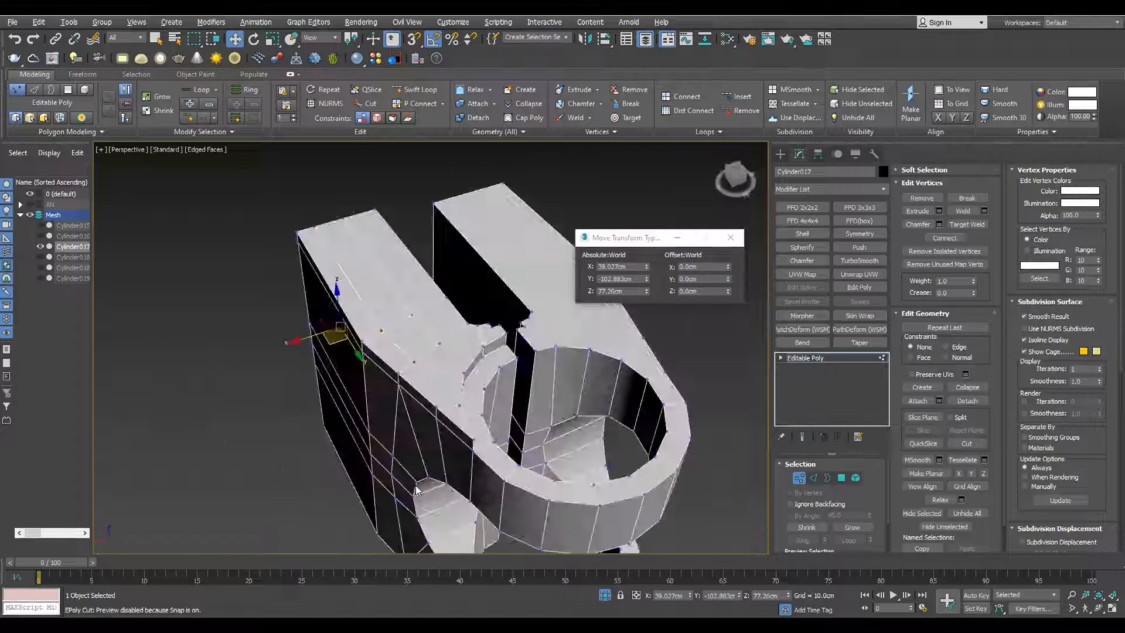
Cut edges on the raised top face from the vertices of its curved step to the outer wall
scroll(410, 369, up, 4)
key(alt+c)
click(459, 278)
alt+middle_drag(458, 279, 534, 319)
click(454, 353)
right_click(454, 353)
scroll(431, 358, down, 4)
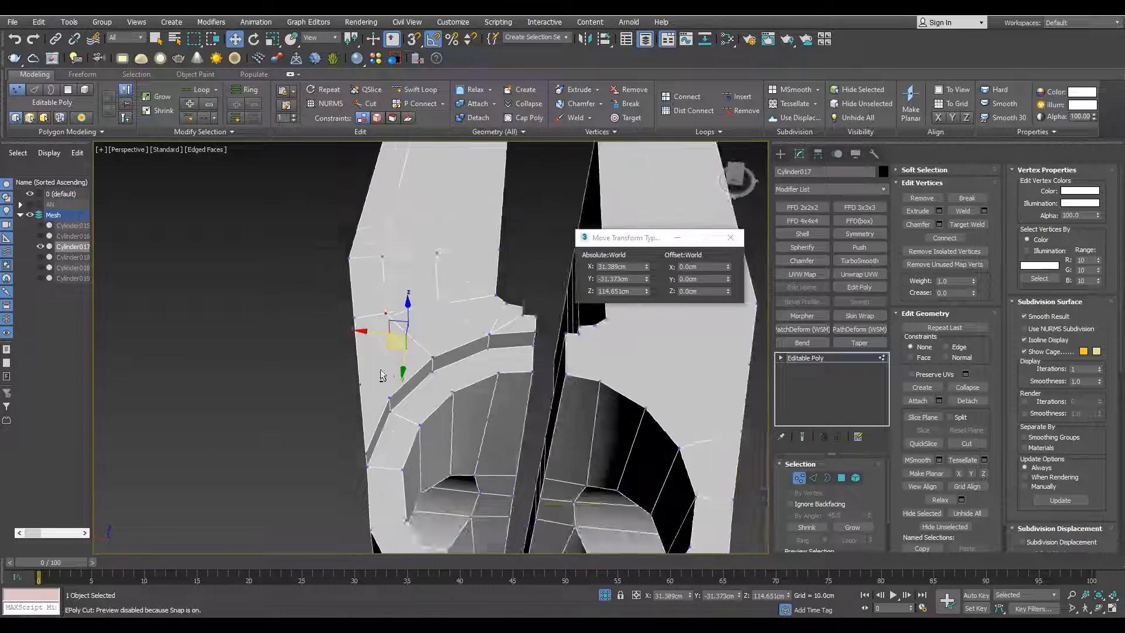
alt+middle_drag(381, 377, 431, 384)
click(377, 392)
click(378, 319)
right_click(379, 319)
alt+middle_drag(378, 319, 346, 334)
scroll(293, 334, down, 4)
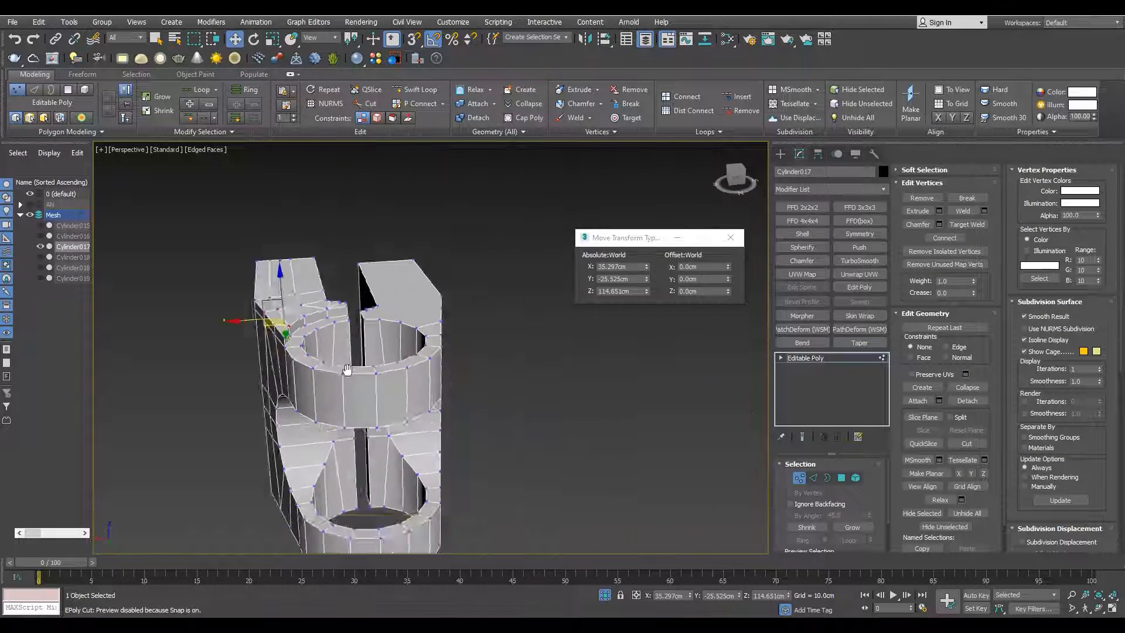
Select all vertices of the shell's half without the raised top, on the negative X side, and delete them
key(t)
scroll(331, 305, down, 3)
drag(192, 208, 281, 463)
key(p)
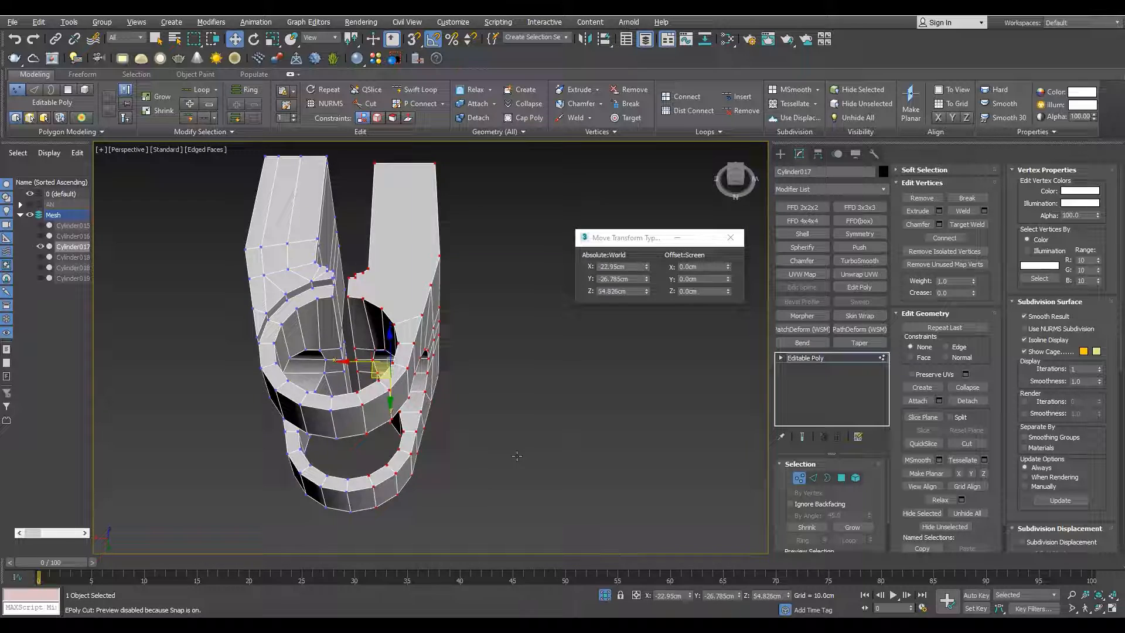
key(Delete)
alt+middle_drag(291, 465, 335, 427)
Try mirroring the remaining half with a Symmetry modifier, inspect the underside and undo the modifier
key(2)
click(859, 233)
alt+middle_drag(352, 304, 374, 304)
scroll(363, 303, up, 3)
right_click(415, 302)
click(351, 314)
key(2)
scroll(297, 315, up, 2)
scroll(296, 315, down, 3)
click(858, 233)
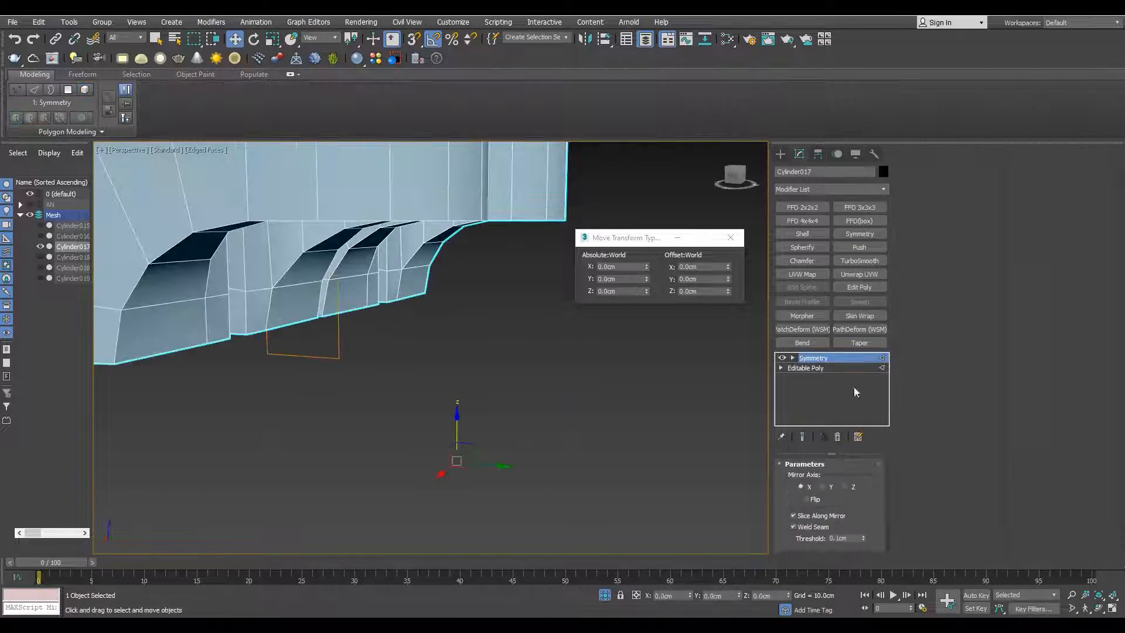
scroll(348, 305, down, 2)
key(ctrl+z)
Remove the separate slab element beneath the shell at Z -5 cm and close the open underside
key(F4)
alt+middle_drag(322, 267, 304, 316)
key(F4)
key(alt+w)
right_click(354, 409)
key(alt+w)
click(118, 149)
click(141, 280)
click(515, 351)
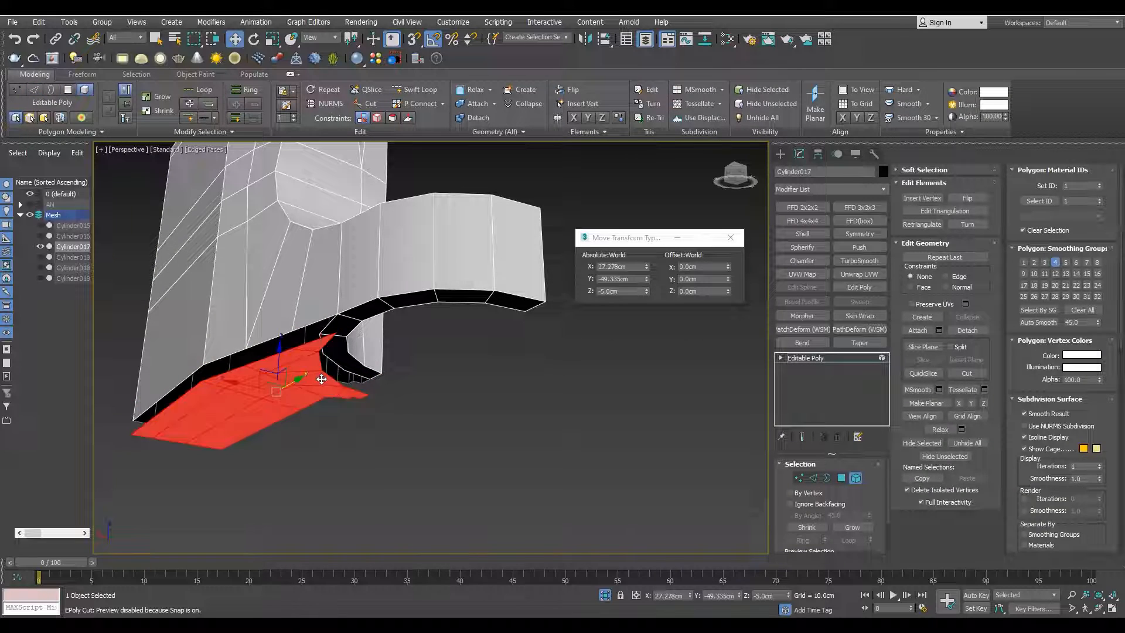
key(1)
alt+middle_drag(330, 363, 419, 331)
Add edges across the shell's underside and connect vertices between the ring's curve and the outer wall
key(alt+shift+w)
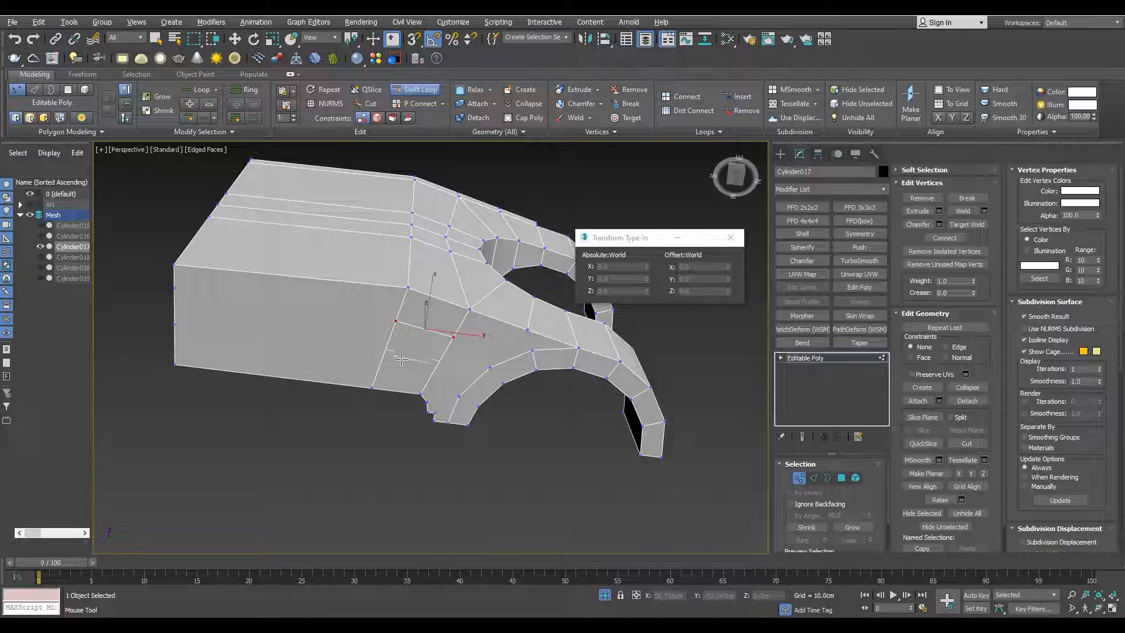
click(502, 384)
scroll(502, 384, up, 2)
click(538, 319)
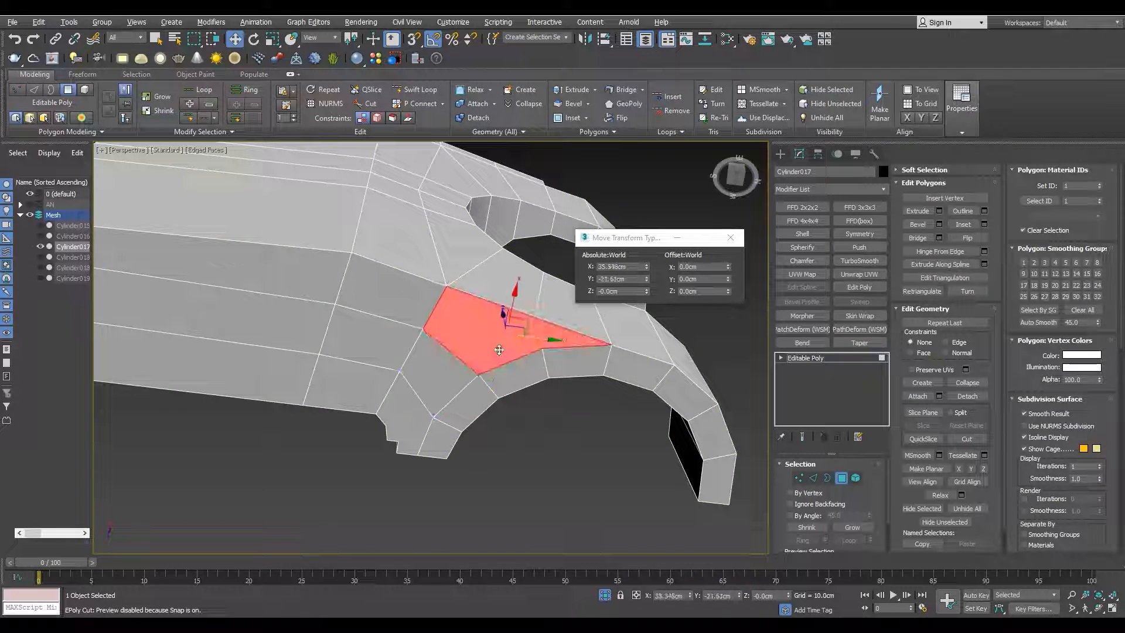
alt+middle_drag(499, 384, 480, 446)
click(467, 473)
key(ctrl+shift+e)
alt+middle_drag(485, 502, 498, 527)
scroll(498, 527, down, 4)
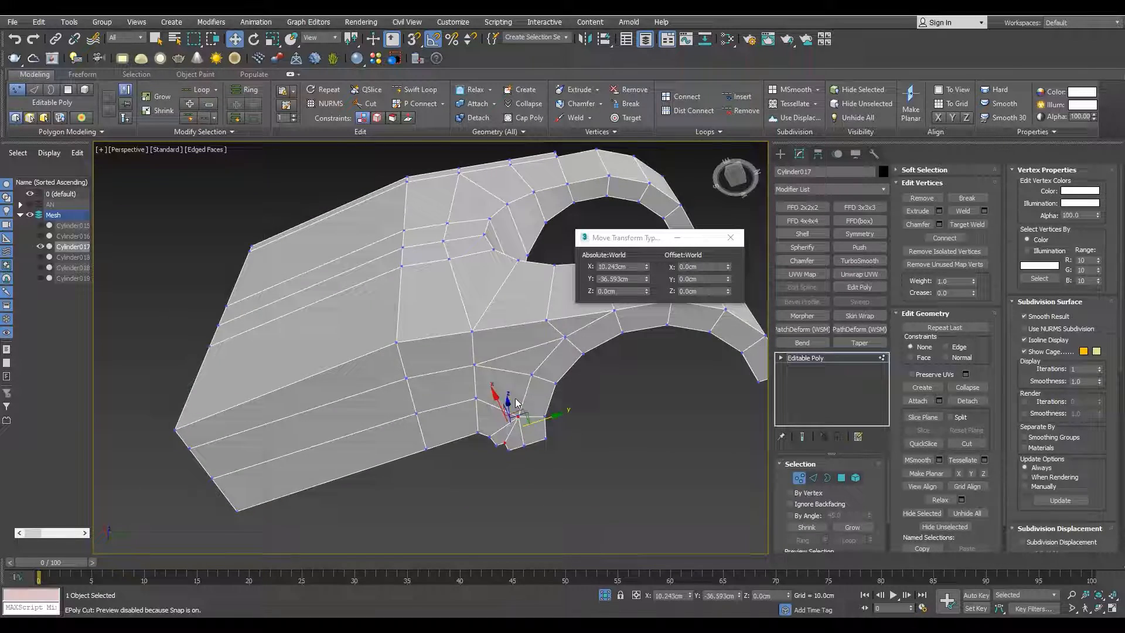
Check the mesh for polygons with more than four sides using numeric selection
key(4)
click(136, 75)
alt+middle_drag(332, 378, 364, 363)
key(1)
scroll(475, 324, down, 5)
key(4)
click(757, 103)
scroll(375, 275, down, 3)
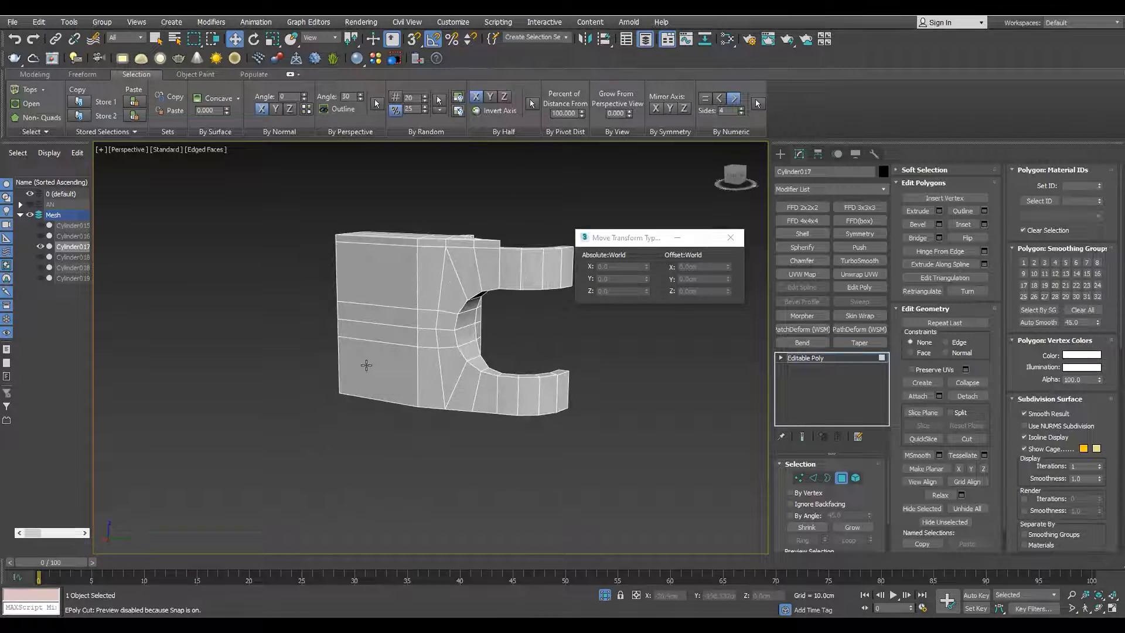
Draw a cylinder of about 24.58 cm radius and 16.99 cm height over the shell's side wall in right view
key(r)
key(F3)
click(780, 154)
click(806, 249)
key(F3)
scroll(341, 327, up, 3)
drag(309, 315, 320, 391)
click(344, 336)
Align the cylinder with the wall's middle horizontal edge at about Y -90.23, Z 54.83 cm and give it 8 sides
key(w)
key(s)
drag(309, 315, 506, 318)
key(s)
key(F3)
middle_drag(370, 335, 406, 342)
drag(387, 320, 393, 321)
key(F3)
click(799, 154)
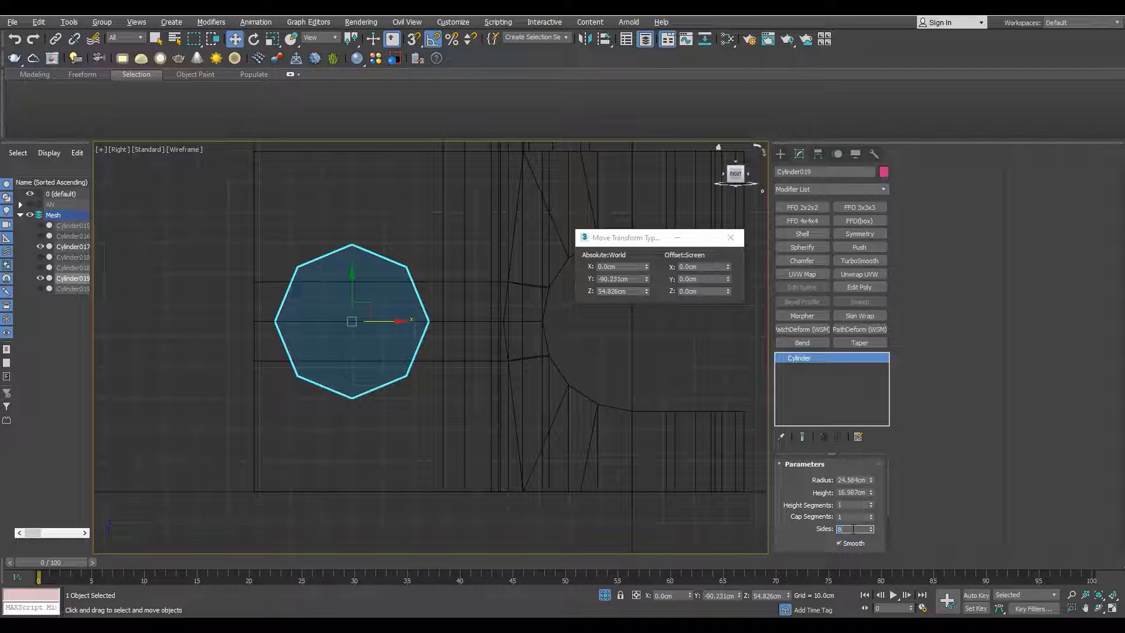
key(F3)
key(F3)
Try to cut edges on the shell's side wall along the eight-sided cylinder's outline with snapping
scroll(469, 433, down, 2)
click(406, 330)
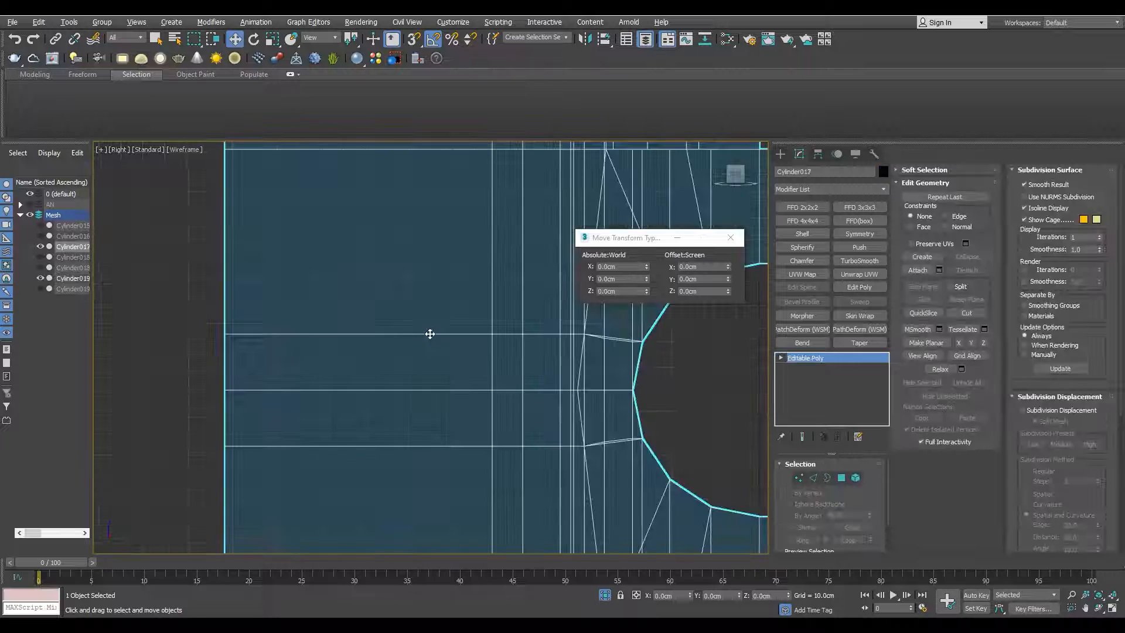
key(1)
scroll(410, 334, up, 2)
key(s)
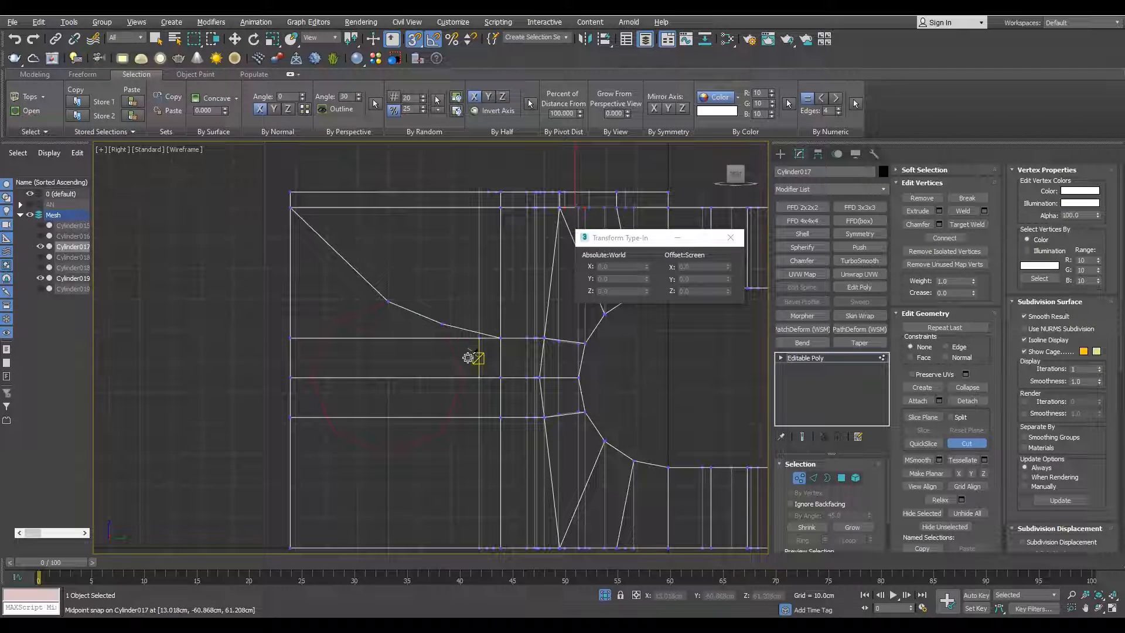
key(1)
key(F3)
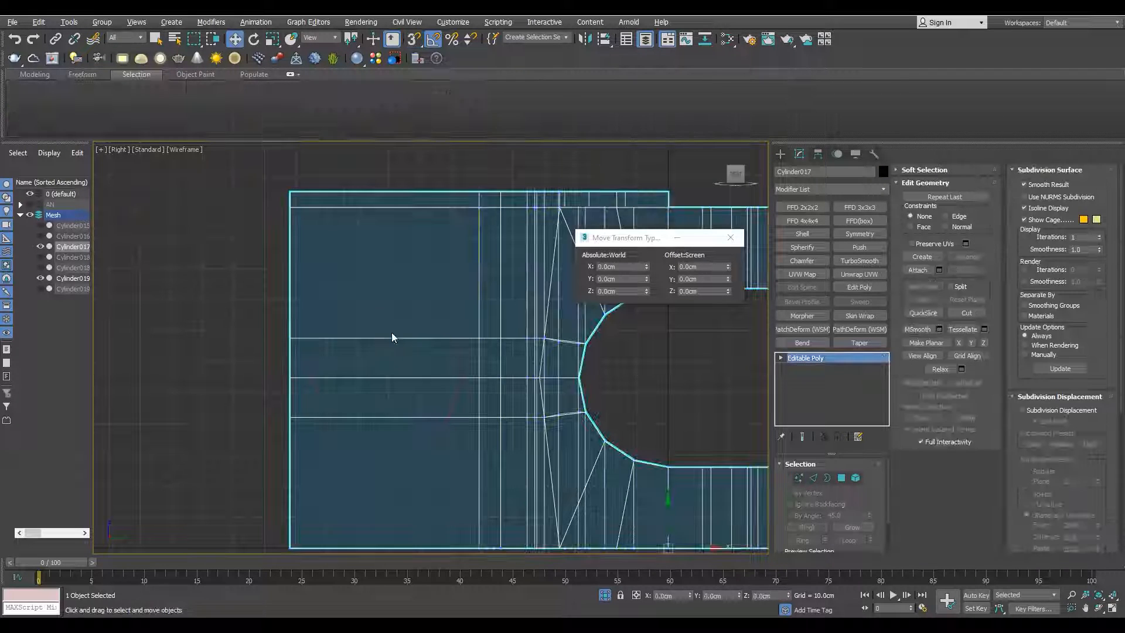
Set the side cylinder's number of sides to 12
click(394, 346)
key(F3)
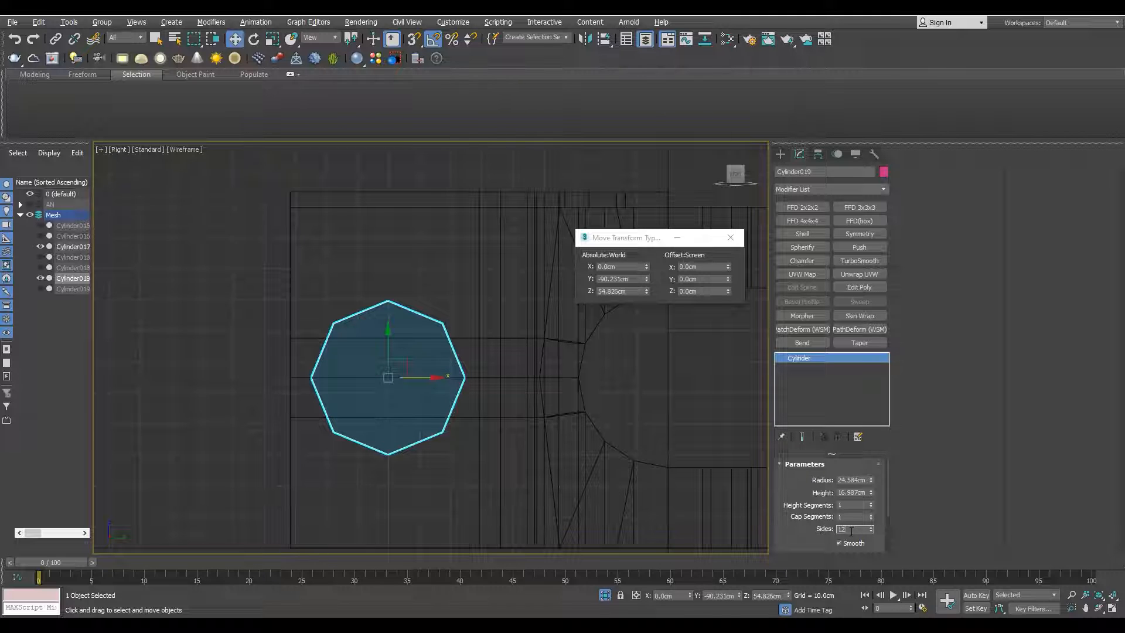
middle_drag(466, 425, 479, 423)
Cut edges on the shell's side wall along the twelve-sided cylinder's outline with vertex snapping
click(493, 346)
key(1)
key(alt+c)
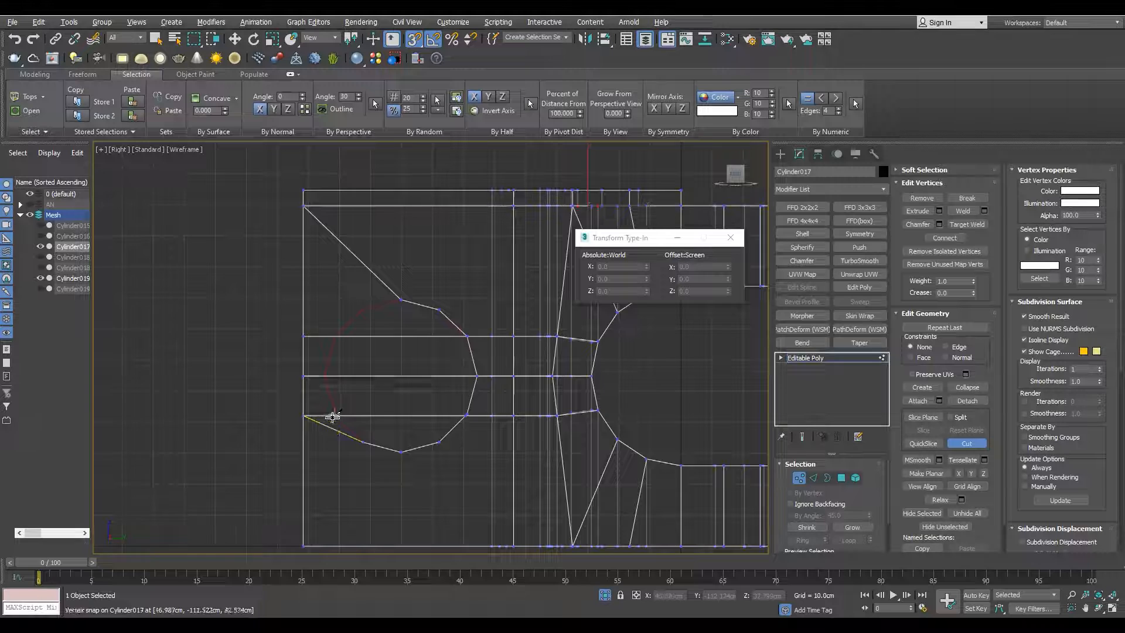
scroll(332, 416, up, 5)
middle_drag(289, 200, 280, 427)
click(321, 269)
middle_drag(322, 269, 186, 478)
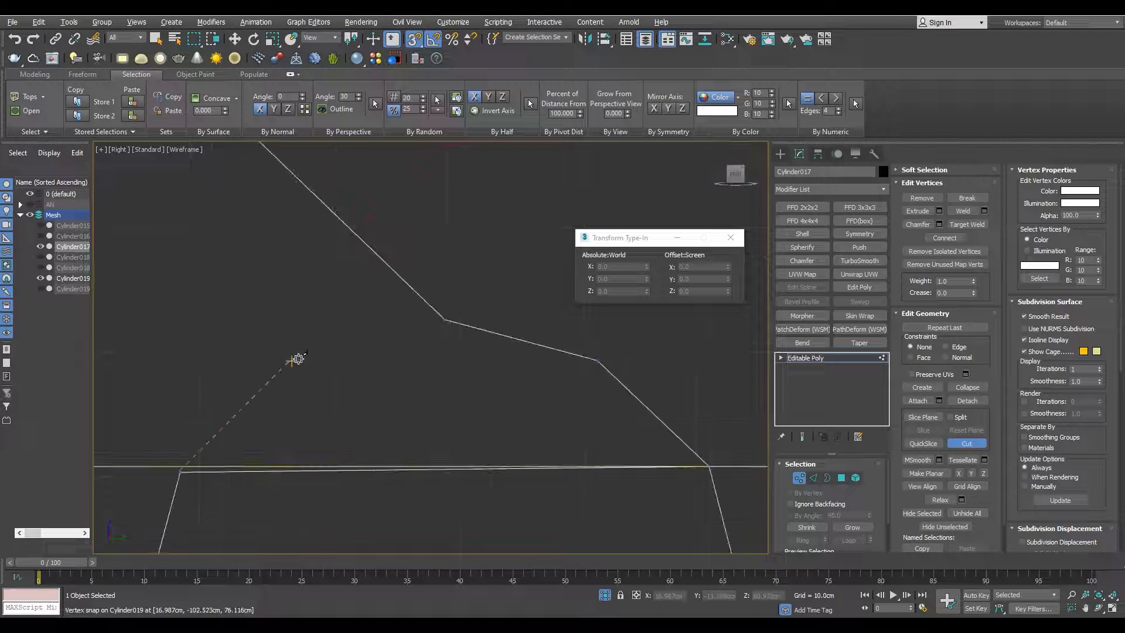
right_click(431, 340)
Cut another edge segment at the circular outline on the side wall and target weld the stray vertex beside it
scroll(715, 468, up, 3)
middle_drag(720, 468, 383, 217)
scroll(500, 315, down, 2)
key(alt+c)
click(322, 181)
click(486, 336)
scroll(382, 219, up, 4)
right_click(410, 239)
drag(411, 225, 335, 222)
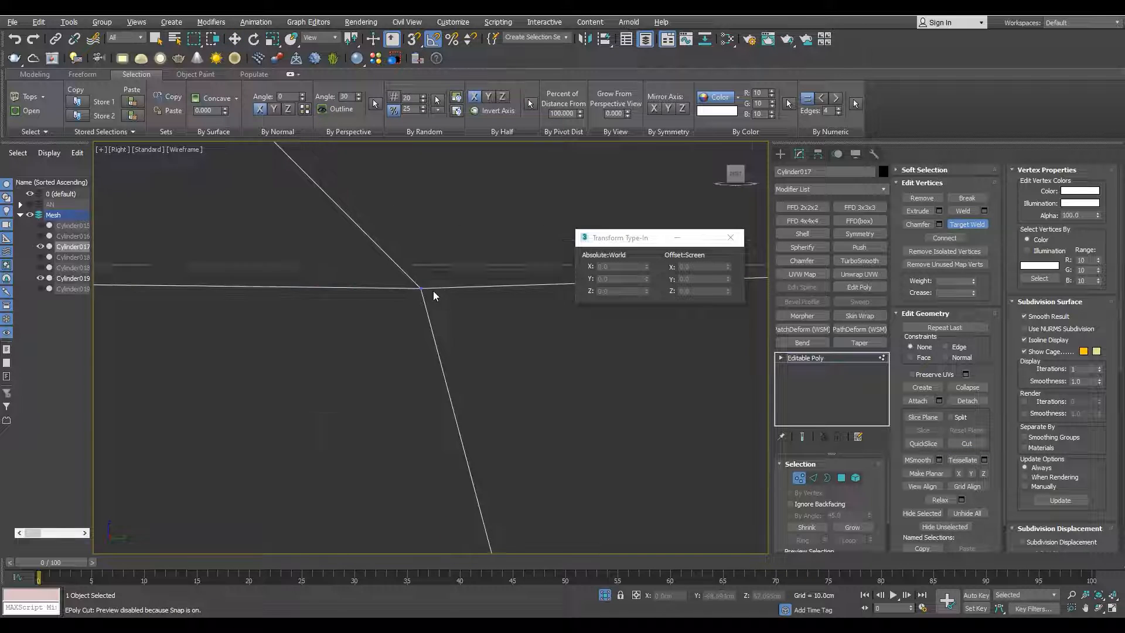
Target weld the stray vertices where the circular outline meets the horizontal edges on the shell's side wall
right_click(433, 291)
scroll(433, 290, down, 4)
scroll(373, 227, up, 3)
click(336, 222)
scroll(342, 330, down, 5)
scroll(298, 332, up, 6)
right_click(292, 321)
scroll(292, 321, down, 4)
scroll(281, 351, up, 4)
key(s)
scroll(272, 368, down, 5)
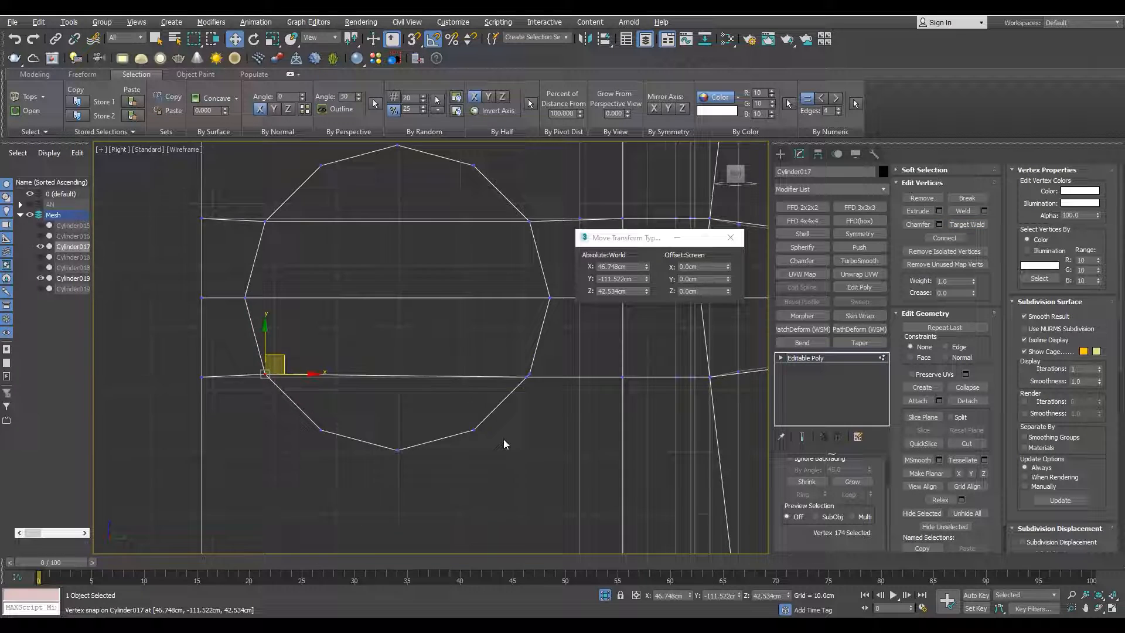
scroll(454, 375, up, 5)
key(ctrl+shift+w)
scroll(453, 374, down, 4)
scroll(462, 382, up, 5)
right_click(445, 380)
click(434, 379)
Delete the polygons inside the circular outline on the side wall to open the hole
scroll(436, 407, down, 5)
key(p)
mouse_move(462, 425)
alt+middle_down()
mouse_move(553, 383)
mouse_move(483, 379)
mouse_move(397, 403)
alt+middle_up()
scroll(422, 375, up, 5)
key(4)
click(397, 403)
ctrl+click(354, 238)
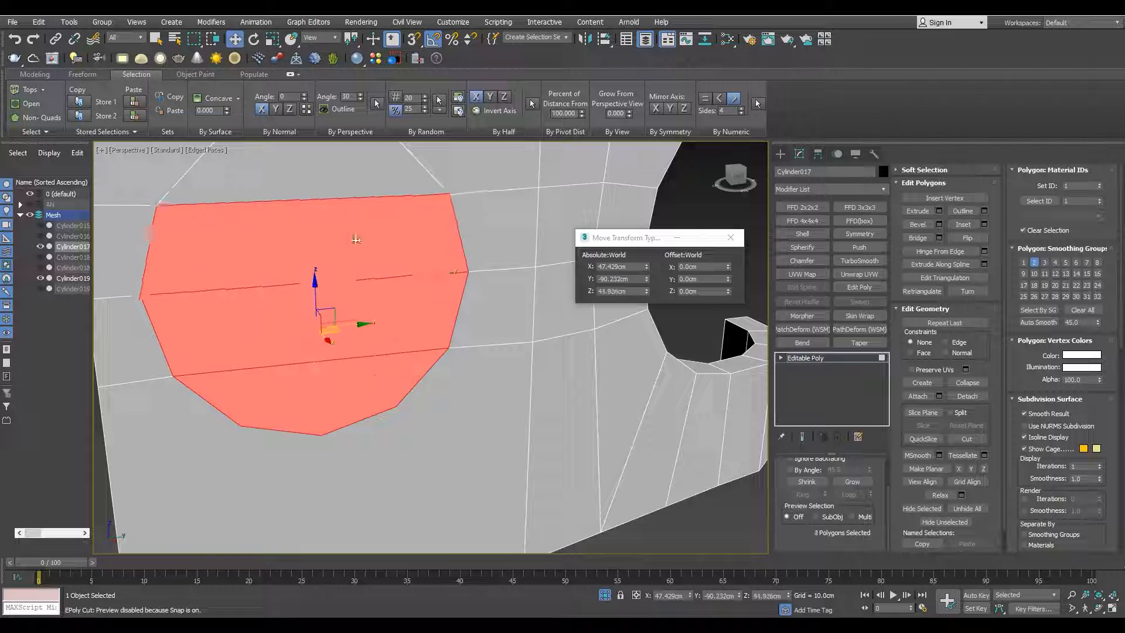
ctrl+click(346, 176)
scroll(384, 306, down, 5)
key(Delete)
Cut edges on the opposite side wall along the twelve-sided cylinder's outline with vertex snapping
key(alt+w)
key(alt+w)
key(l)
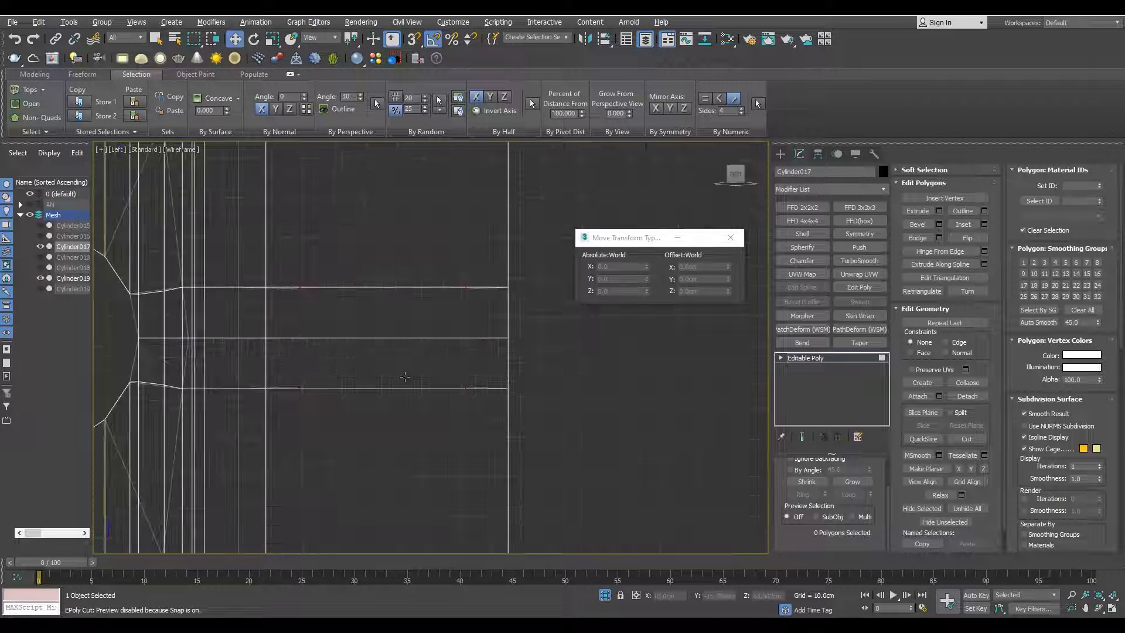
key(1)
key(alt+c)
key(s)
scroll(287, 287, up, 5)
click(308, 267)
scroll(333, 293, down, 3)
click(429, 191)
middle_drag(428, 191, 176, 320)
click(316, 281)
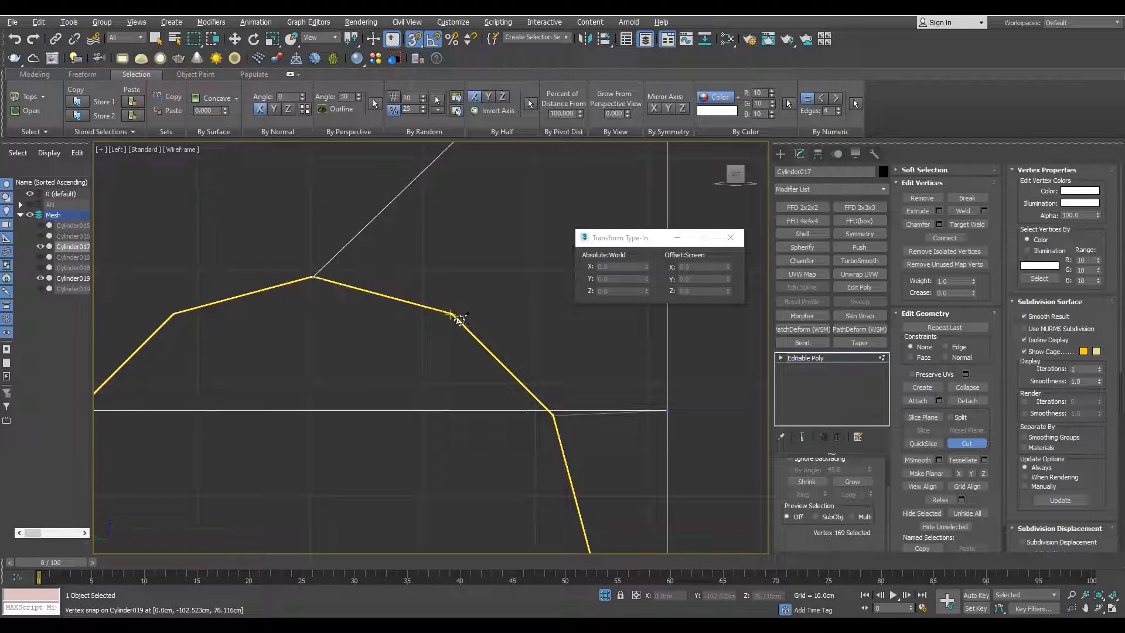
click(553, 415)
middle_drag(553, 415, 457, 206)
click(494, 342)
click(377, 462)
middle_drag(374, 459, 577, 322)
click(442, 364)
middle_drag(217, 285, 327, 427)
click(279, 229)
middle_drag(279, 229, 260, 398)
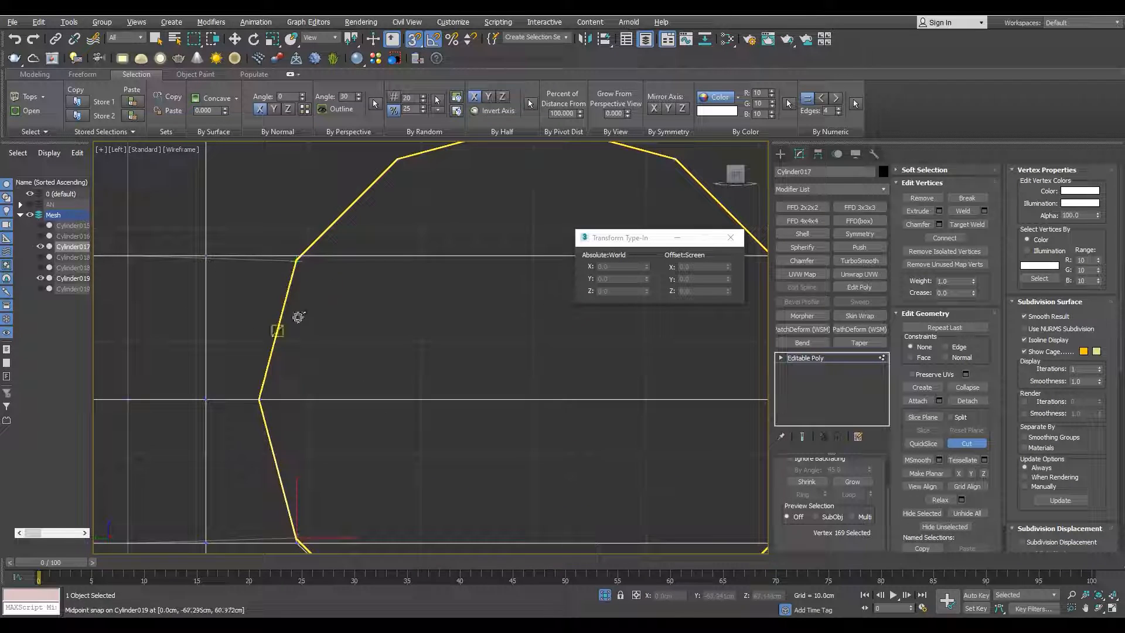
click(296, 258)
right_click(297, 260)
Clean up the vertices where the new circular outline meets the horizontal edges on the opposite side wall
key(s)
scroll(304, 428, up, 3)
click(314, 394)
scroll(294, 348, down, 4)
scroll(545, 330, up, 4)
click(475, 398)
scroll(473, 445, down, 4)
drag(506, 339, 522, 358)
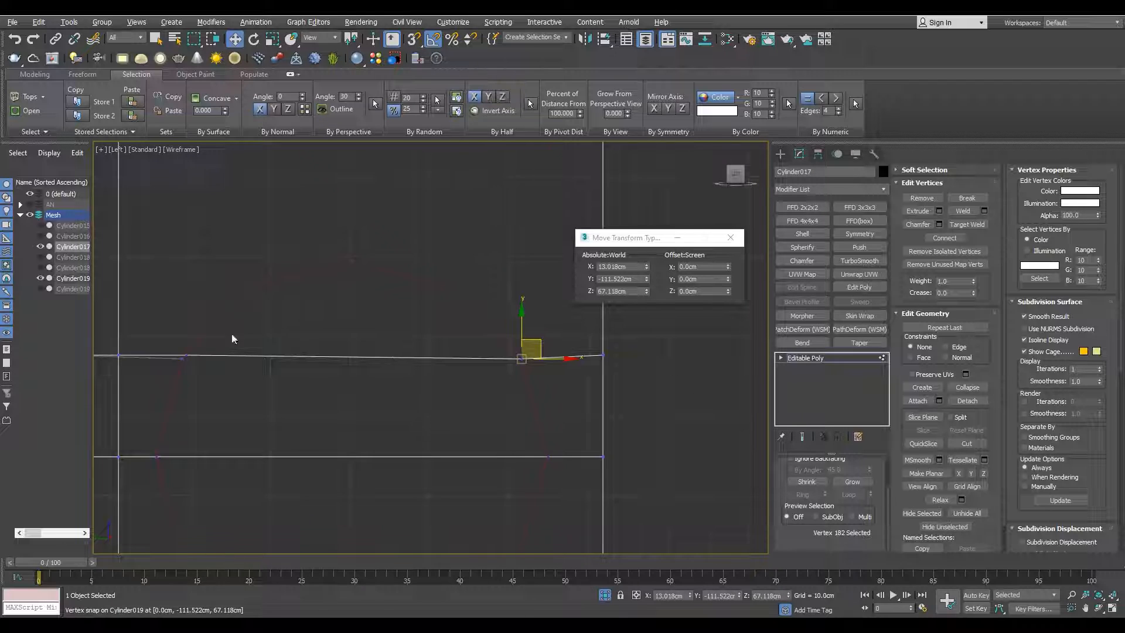
drag(307, 343, 291, 358)
Delete the polygons inside the outline on the opposite side wall and isolate the shell from the guide cylinder
scroll(291, 375, down, 4)
key(p)
key(F3)
alt+middle_drag(480, 334, 568, 341)
key(F3)
key(4)
click(422, 276)
key(Delete)
key(3)
key(ctrl+a)
key(F3)
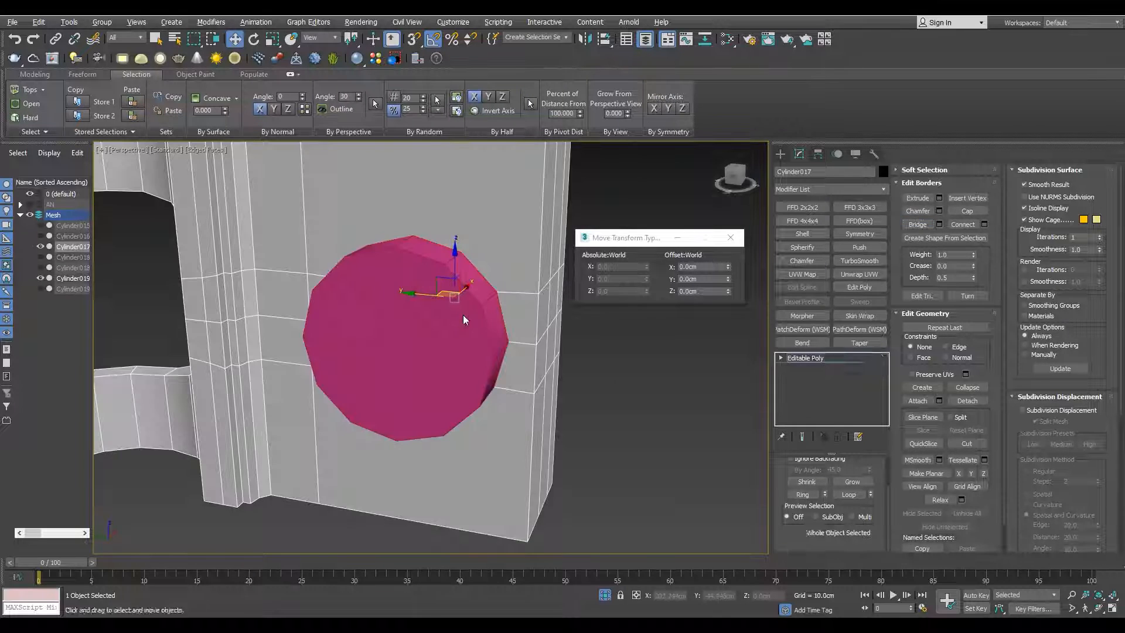
key(alt+q)
Try to bridge the edges of the hole's two openings
alt+middle_drag(463, 314, 543, 248)
key(2)
click(917, 251)
key(ctrl+z)
key(3)
key(1)
alt+middle_drag(490, 332, 508, 419)
Bridge the matching side edges of the two circular openings to form the hole's inner wall
key(alt+w)
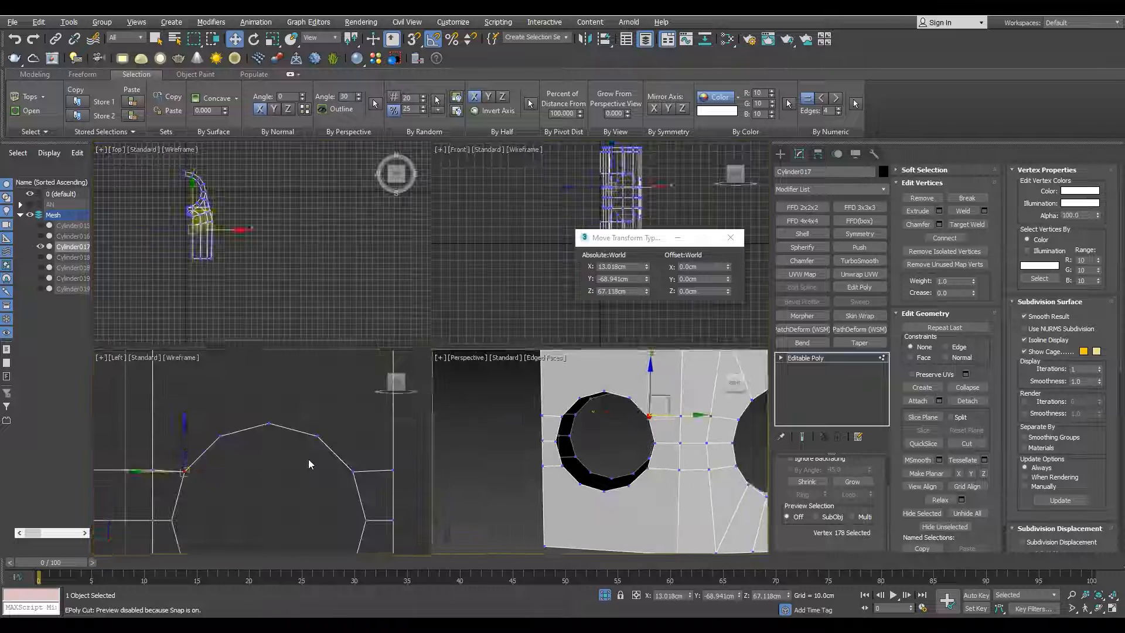
middle_click(309, 461)
key(alt+w)
key(2)
drag(487, 322, 530, 333)
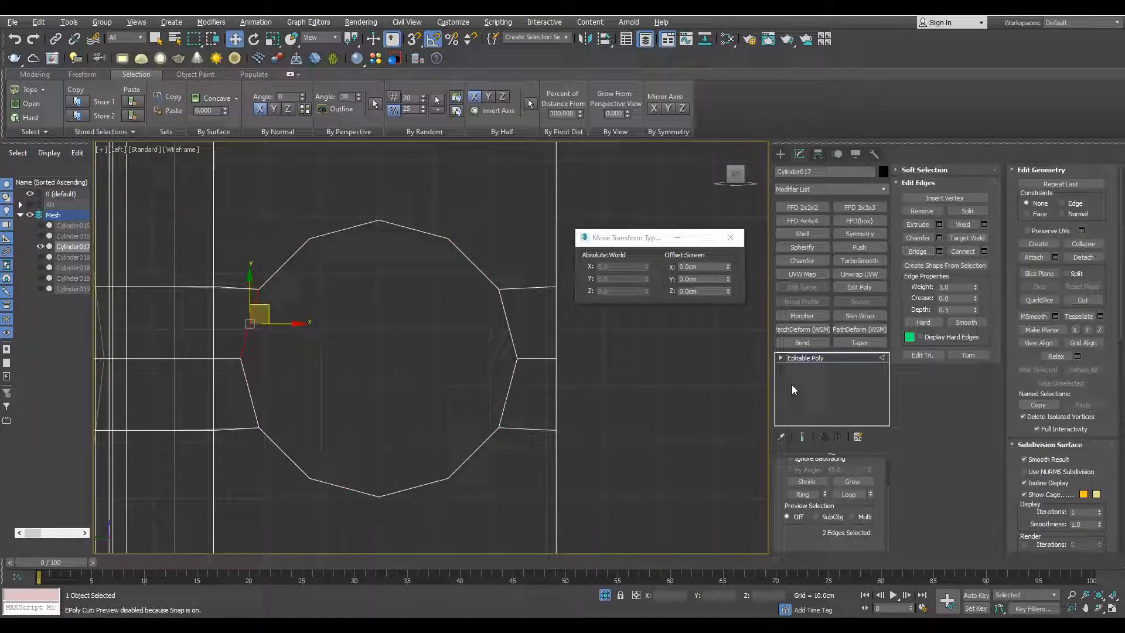
key(alt+w)
middle_click(592, 392)
key(alt+w)
key(4)
key(2)
double_click(550, 324)
alt+middle_drag(550, 324, 451, 317)
click(924, 248)
Cap the remaining gap in the lower part of the hole's inner wall and connect its opposite vertices
alt+middle_drag(404, 419, 451, 400)
scroll(379, 390, up, 3)
key(1)
key(F3)
drag(381, 339, 332, 413)
key(3)
click(429, 413)
key(alt+p)
key(1)
key(ctrl+shift+e)
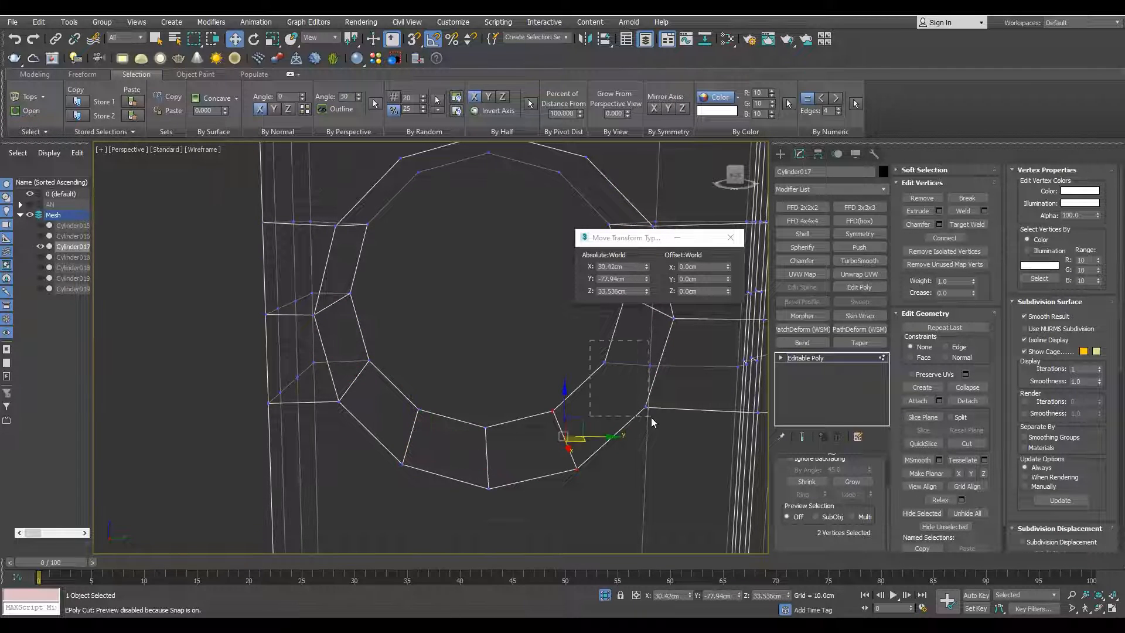
Cap the remaining gap in the upper part of the hole's inner wall and connect its opposite vertices
scroll(545, 410, down, 4)
key(3)
scroll(549, 322, up, 3)
click(510, 352)
key(alt+p)
key(1)
drag(554, 381, 500, 248)
key(ctrl+shift+e)
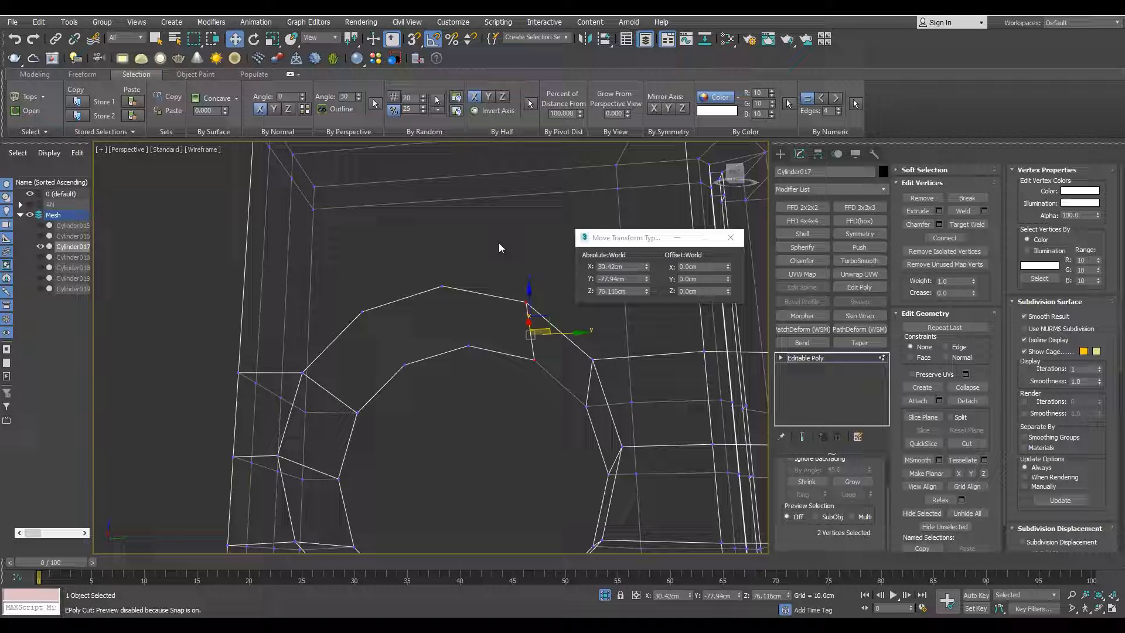
key(ctrl+shift+e)
Add an edge loop across the shell's top above the hole and align it with the hole's topmost vertex using the Edge constraint
key(F3)
scroll(432, 355, down, 4)
key(alt+w)
scroll(352, 421, down, 4)
key(alt+w)
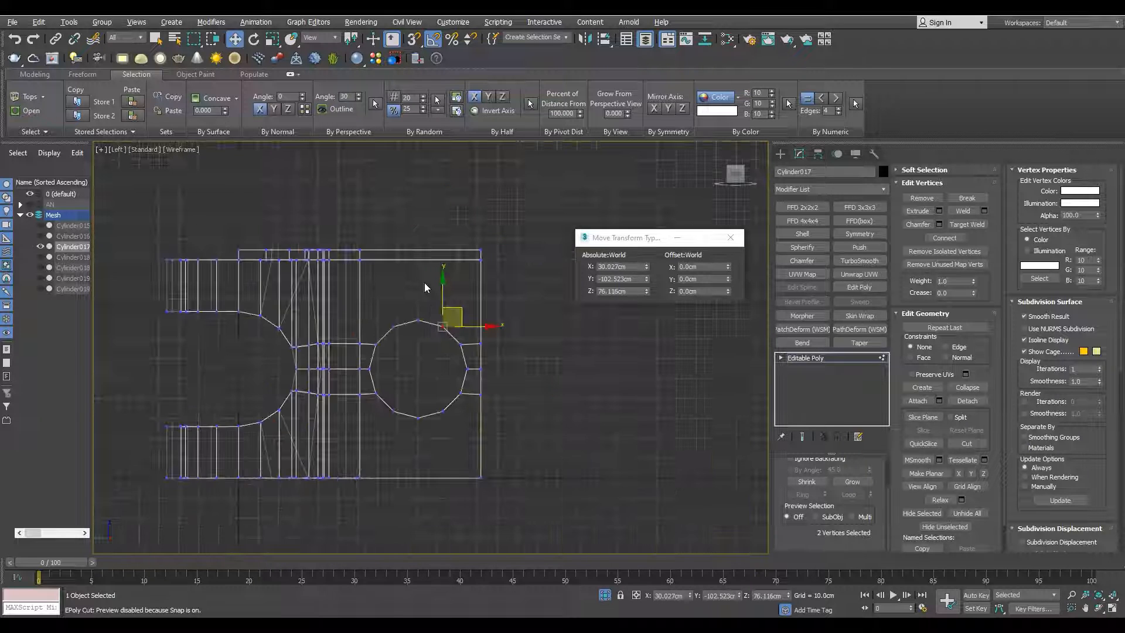
key(2)
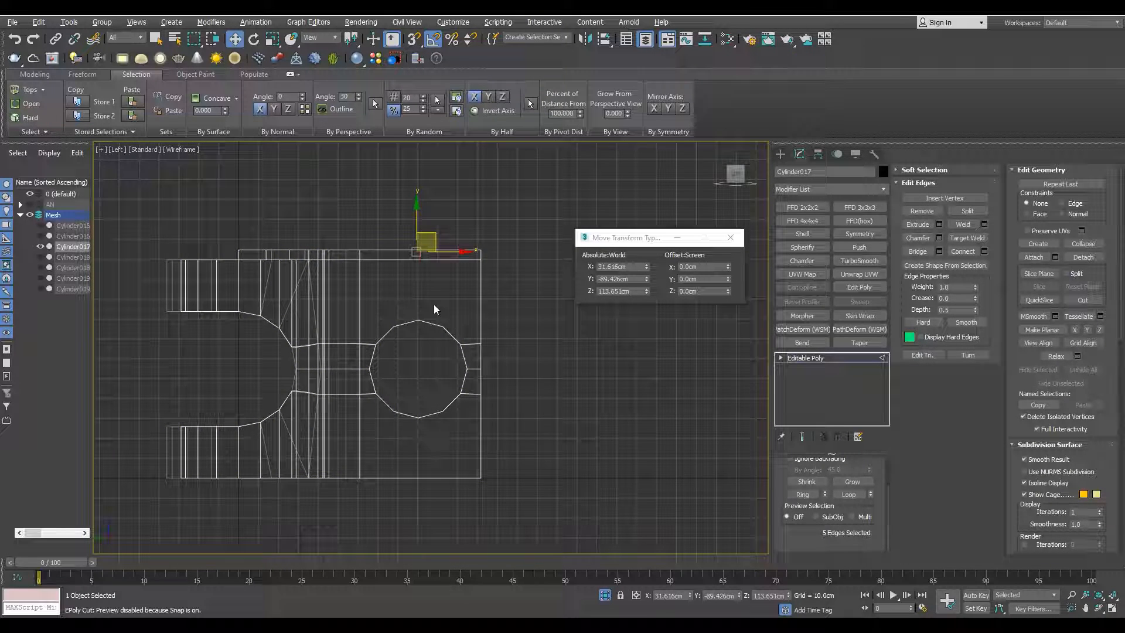
key(alt+w)
middle_click(505, 358)
key(alt+w)
alt+middle_drag(506, 360, 496, 379)
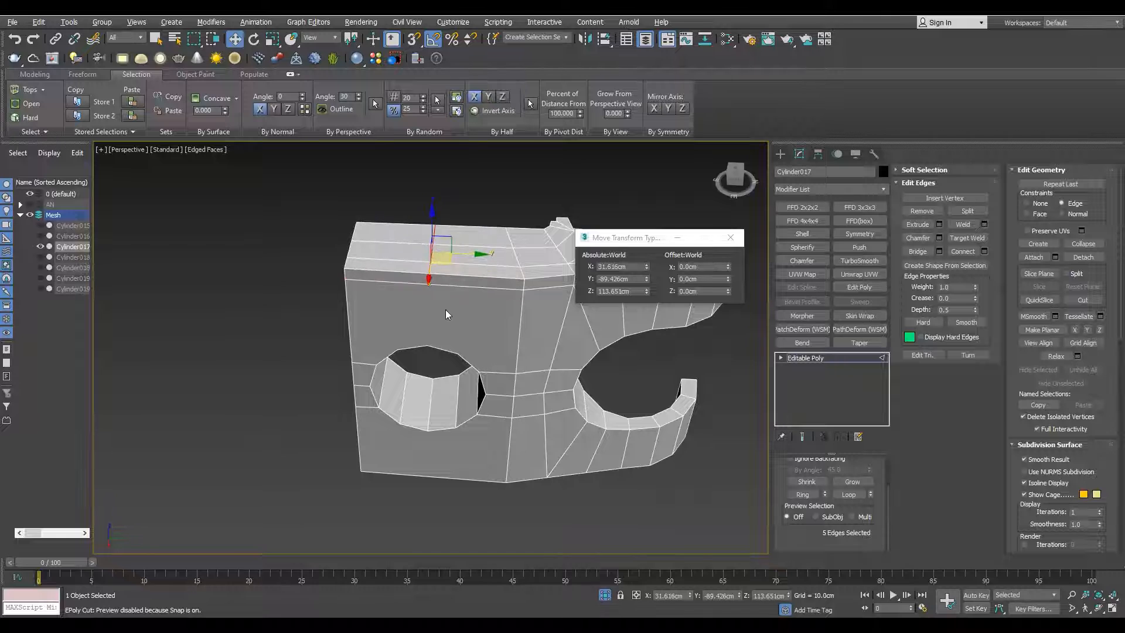
Connect the top loop's vertices down to the hole's topmost vertices on both side walls
alt+middle_drag(445, 309, 440, 279)
key(F3)
key(1)
drag(443, 358, 415, 204)
key(ctrl+shift+e)
alt+middle_drag(455, 304, 458, 296)
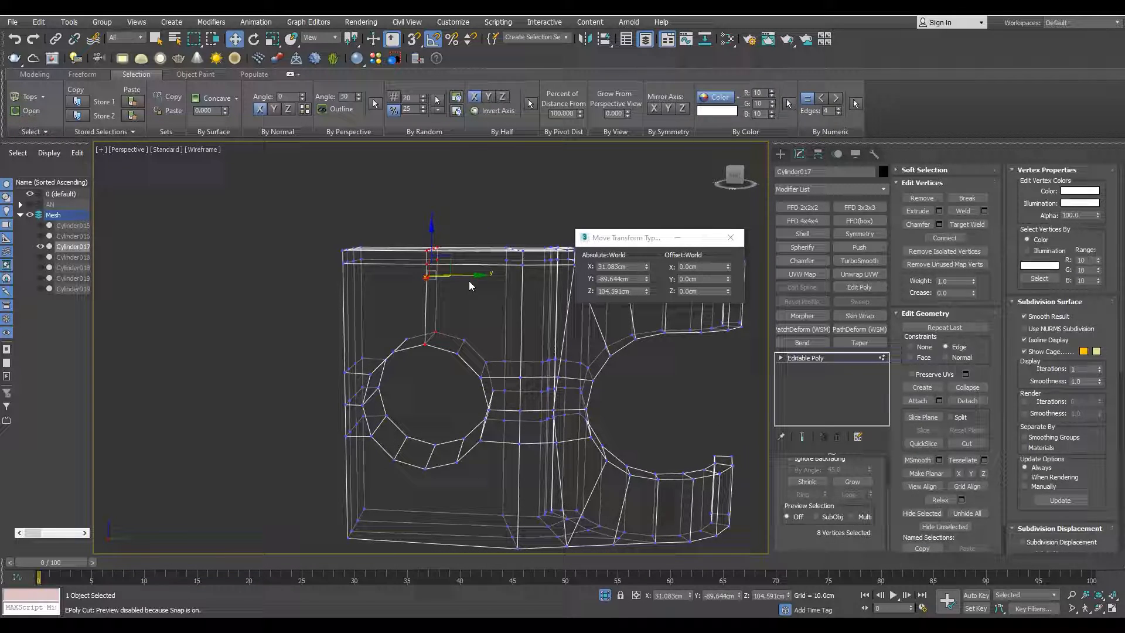
Connect the top edges on each side of the center loop to add one more edge loop per side
key(2)
drag(458, 297, 449, 234)
key(ctrl+shift+e)
drag(407, 280, 387, 234)
key(ctrl+shift+e)
Try to connect the vertices of the top loops and corners to the hole's upper vertices
alt+middle_drag(404, 293, 409, 289)
key(1)
drag(374, 226, 489, 235)
key(ctrl+shift+e)
alt+middle_drag(477, 299, 477, 340)
drag(472, 381, 499, 341)
alt+middle_drag(478, 284, 369, 352)
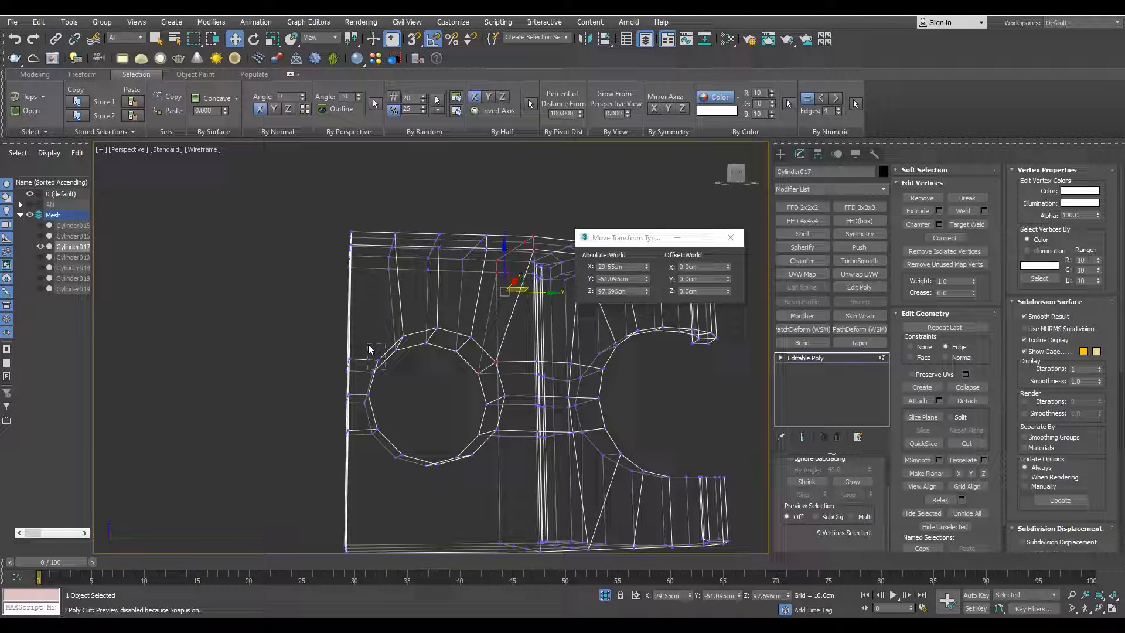
mouse_move(371, 294)
alt+middle_down()
mouse_move(359, 321)
mouse_move(555, 349)
alt+middle_up()
key(F3)
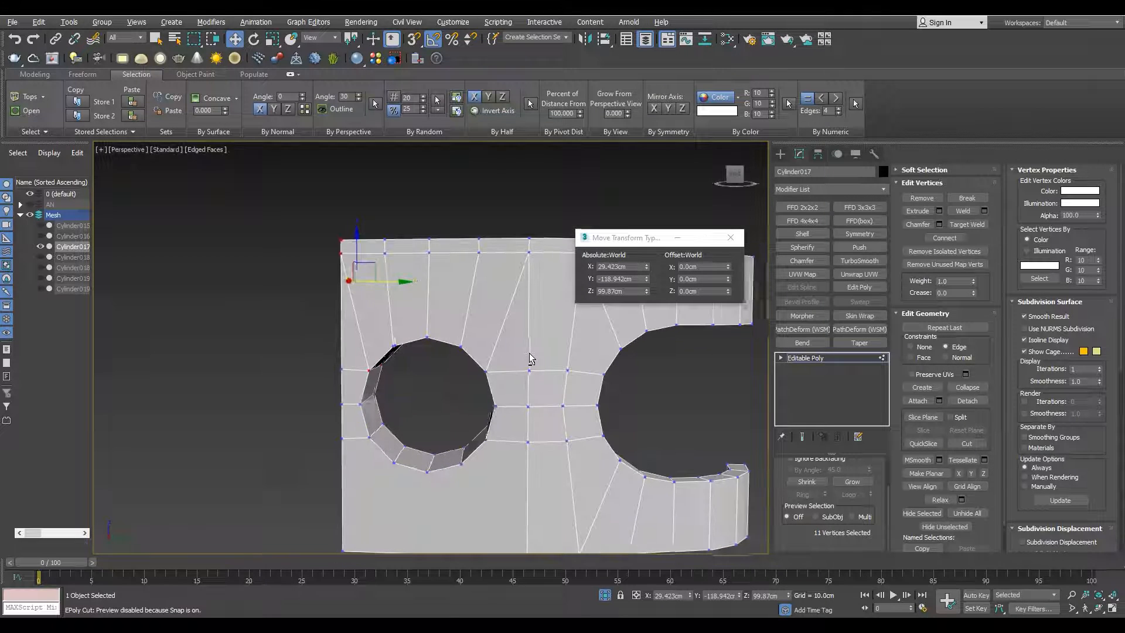
key(F3)
drag(466, 203, 502, 258)
key(F3)
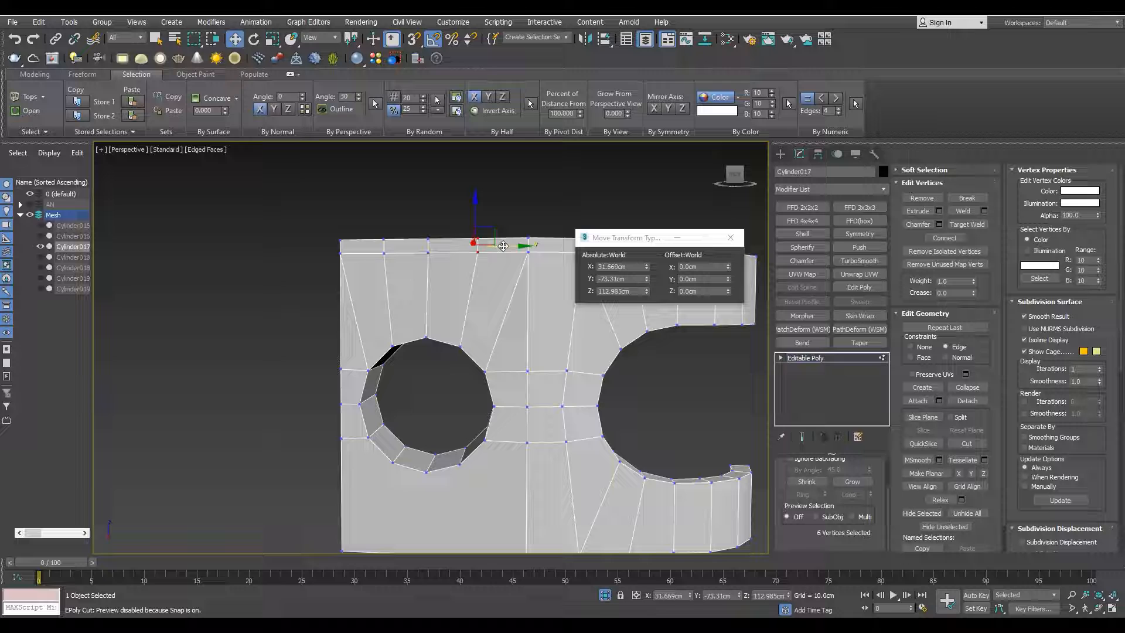
Undo the connections between the side loops and corners of the top and the hole's upper vertices
alt+middle_drag(336, 287, 359, 291)
key(ctrl+z)
key(ctrl+z)
key(ctrl+z)
key(ctrl+z)
key(ctrl+z)
key(ctrl+z)
Remove the edge loops on both sides of the center loop across the top
key(2)
double_click(404, 247)
ctrl+click(505, 248)
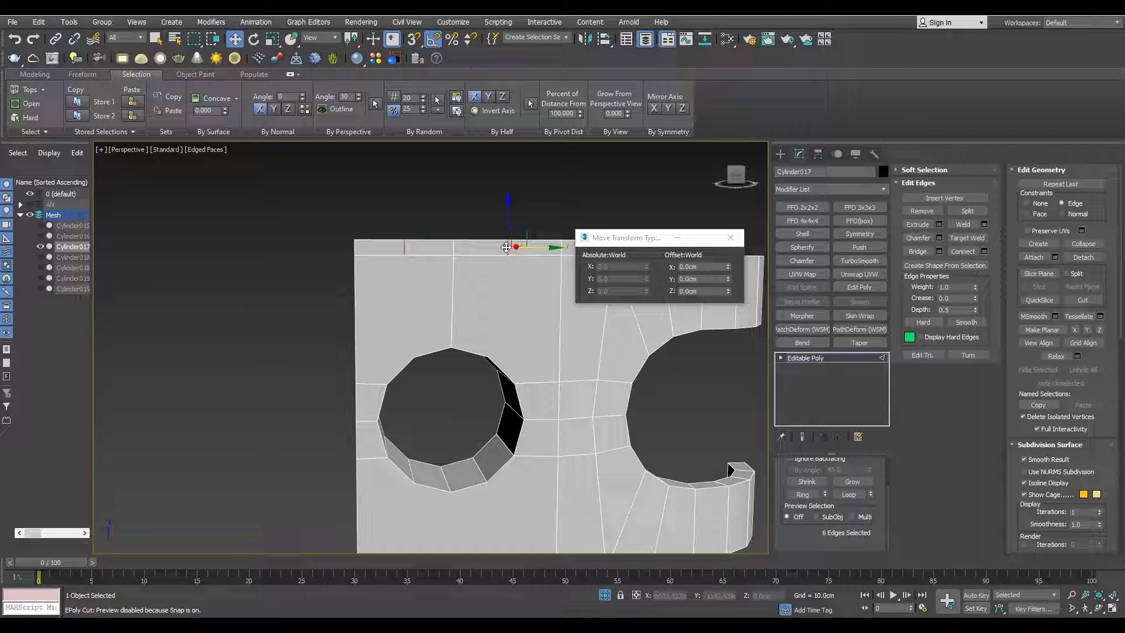
alt+middle_drag(506, 247, 519, 239)
Connect the side wall's upper corner vertices to the hole's upper vertices beside the center loop
key(F3)
key(1)
drag(464, 367, 490, 328)
alt+middle_drag(509, 275, 529, 266)
ctrl+drag(517, 269, 553, 218)
key(ctrl+shift+e)
drag(423, 359, 397, 326)
alt+middle_drag(363, 244, 392, 371)
key(ctrl+shift+e)
Connect the side wall's lower corner vertices to the hole's lower vertices
key(F3)
key(F3)
drag(379, 389, 366, 351)
ctrl+drag(308, 476, 350, 448)
drag(438, 381, 462, 351)
ctrl+drag(474, 468, 520, 449)
key(ctrl+shift+e)
Select the polygons that do not have 4 sides and examine the mesh around the hole
key(2)
mouse_move(436, 424)
mouse_down()
mouse_move(397, 510)
mouse_move(437, 361)
mouse_up()
key(1)
key(F3)
key(4)
scroll(437, 361, down, 5)
click(759, 104)
scroll(391, 298, up, 3)
mouse_move(427, 322)
alt+middle_down()
mouse_move(389, 297)
mouse_move(434, 328)
alt+middle_up()
scroll(464, 382, up, 6)
key(1)
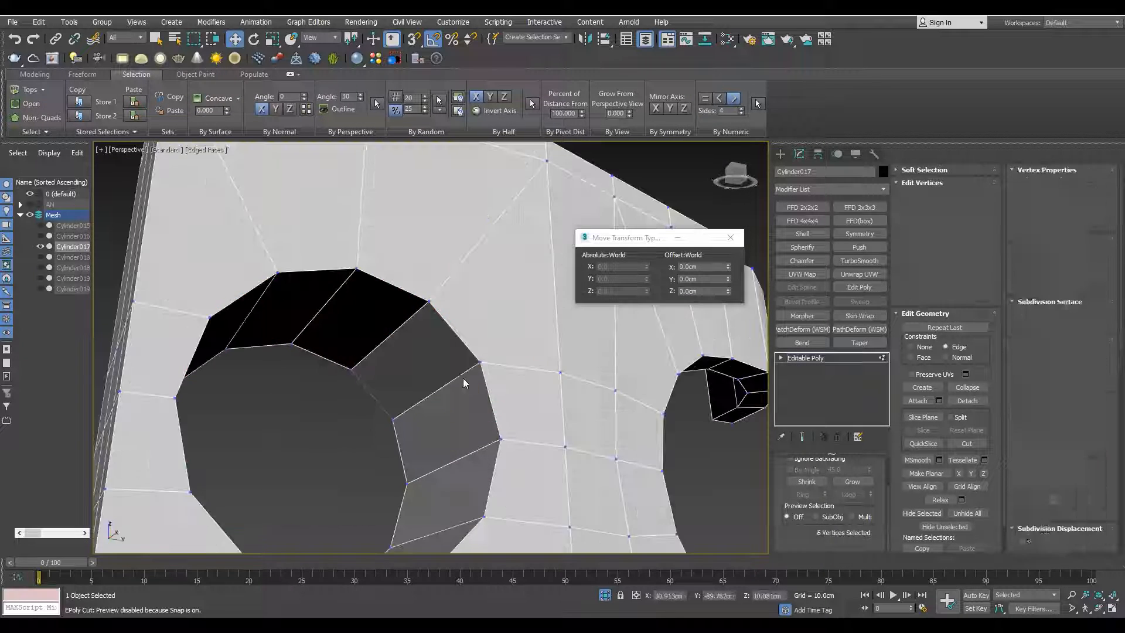
Weld all the vertices of the mesh with a 0.01 cm threshold
key(F3)
click(484, 355)
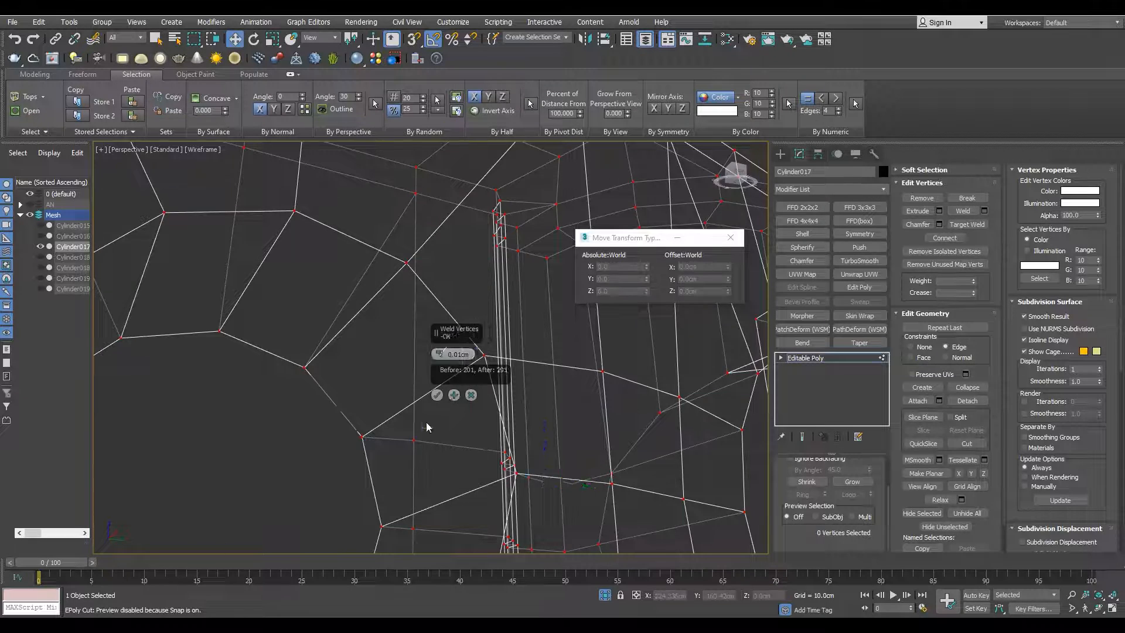
scroll(427, 427, down, 6)
click(437, 395)
key(F3)
Add a Symmetry modifier that mirrors the shell along X with Flip enabled
alt+middle_drag(415, 432, 329, 283)
scroll(419, 434, up, 3)
key(2)
click(390, 431)
click(859, 235)
click(814, 500)
scroll(431, 366, down, 4)
key(F4)
scroll(389, 331, up, 4)
scroll(388, 331, down, 2)
scroll(328, 307, up, 2)
scroll(328, 306, down, 2)
key(F4)
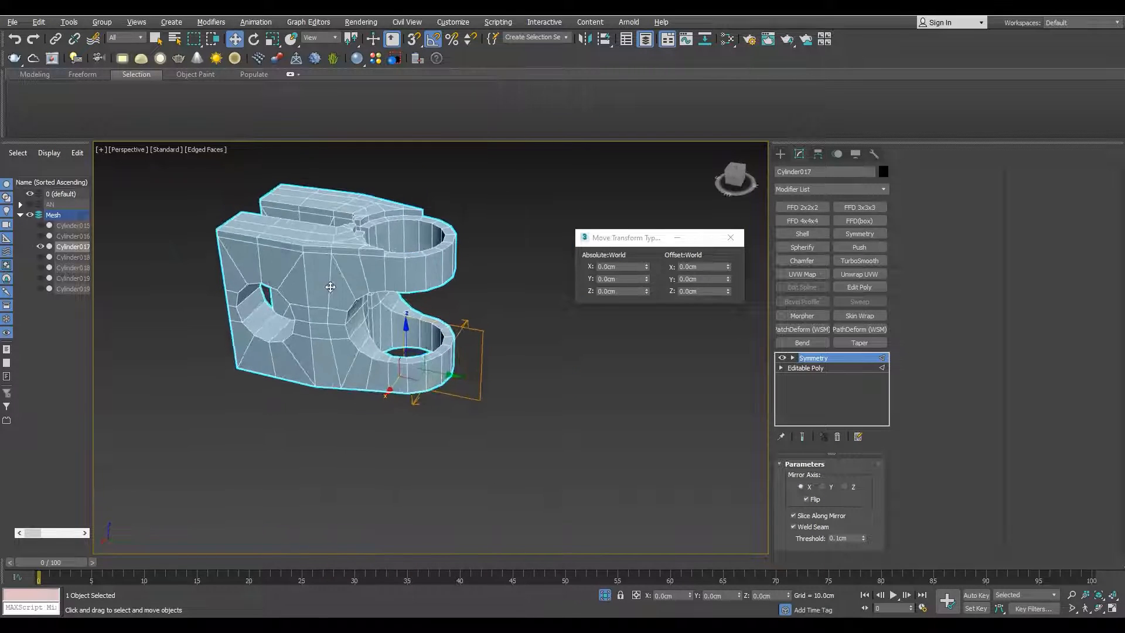
Close the move value dialog and reselect the mirrored shell
click(731, 237)
right_click(809, 369)
click(850, 281)
click(562, 339)
alt+middle_drag(299, 346, 321, 280)
scroll(289, 241, up, 3)
click(311, 263)
Remove the edge constraint in the base mesh and move the middle faces of the shell's flat end outward from the hole
click(805, 368)
scroll(340, 346, up, 2)
key(4)
click(314, 351)
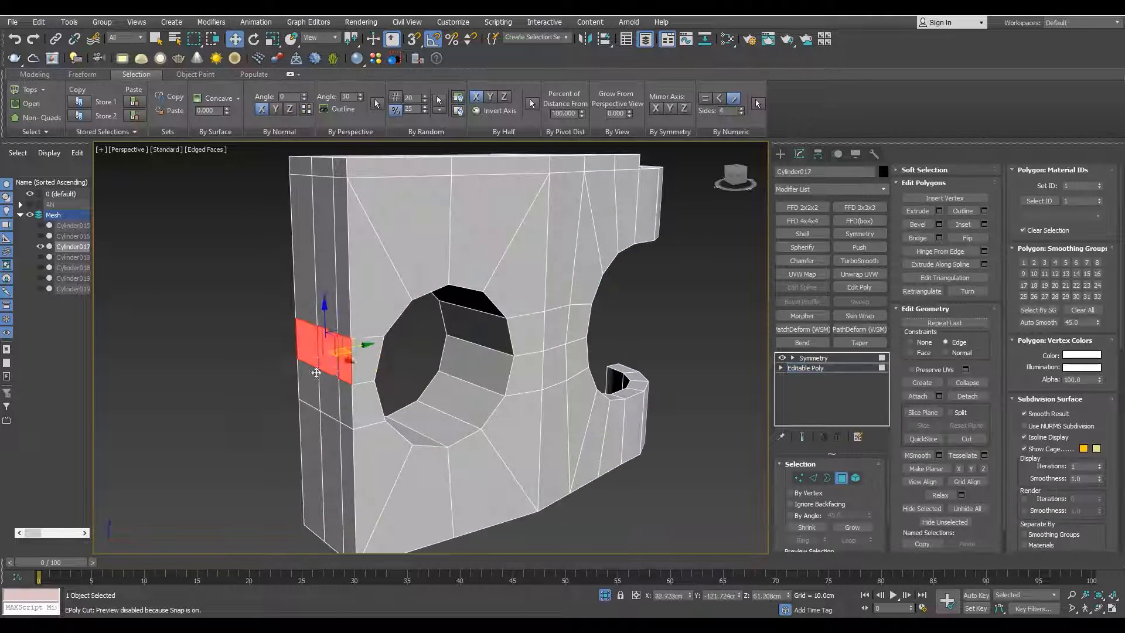
middle_drag(302, 368, 320, 321)
drag(343, 221, 345, 204)
scroll(346, 206, down, 2)
alt+middle_drag(370, 294, 349, 291)
drag(363, 298, 361, 297)
middle_drag(374, 255, 384, 293)
Shift the raised top's end corner vertices inward in the Left view so the corner follows the sloped end
key(alt+w)
middle_click(386, 375)
key(alt+w)
scroll(488, 255, up, 2)
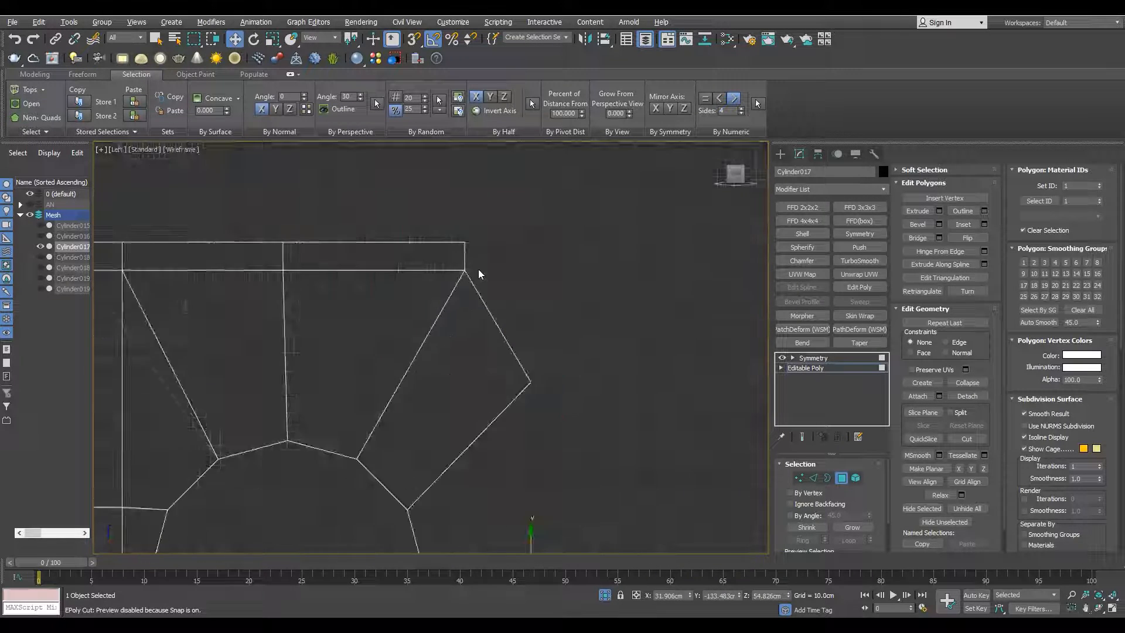
key(1)
scroll(486, 258, down, 3)
scroll(486, 259, up, 3)
scroll(485, 261, down, 1)
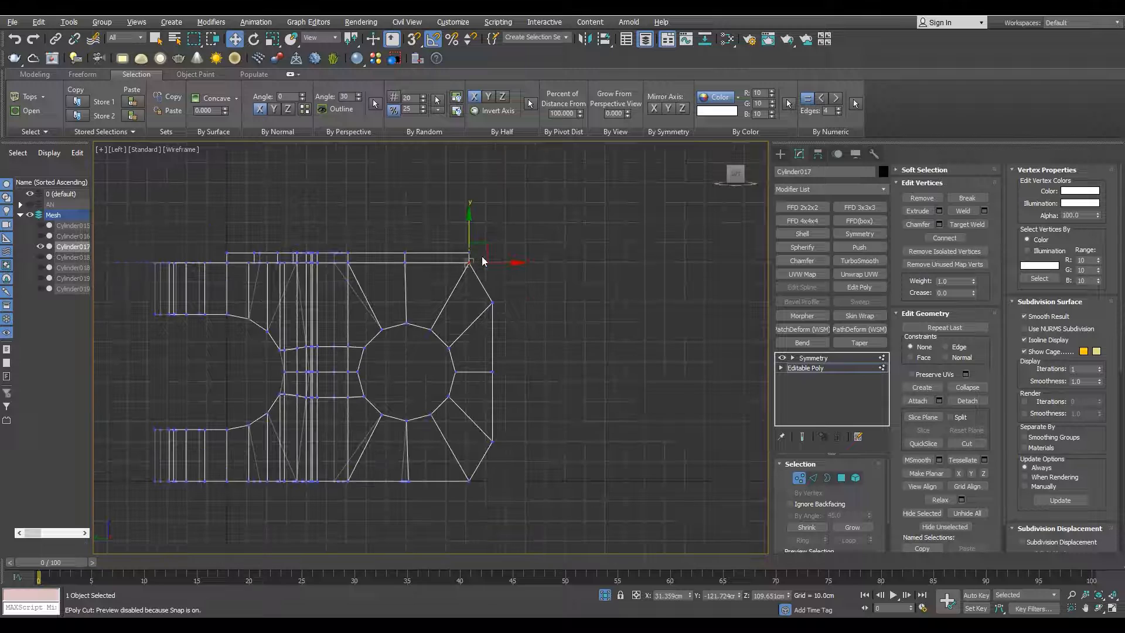
scroll(484, 261, up, 2)
drag(487, 256, 486, 257)
Examine the sloped end and its raised corner faces in the perspective view
scroll(476, 281, down, 3)
key(alt+w)
middle_click(463, 360)
key(alt+w)
alt+middle_drag(398, 346, 389, 326)
key(F4)
scroll(375, 252, up, 3)
key(4)
key(F4)
scroll(369, 268, up, 3)
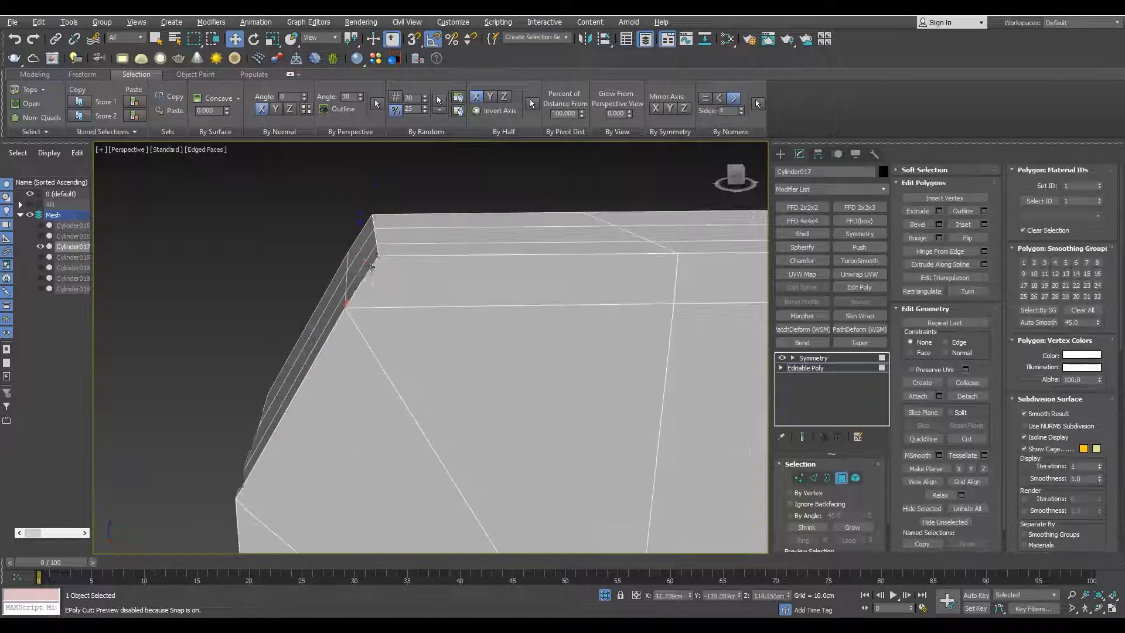
click(328, 282)
scroll(329, 287, down, 5)
key(F4)
alt+middle_drag(330, 298, 337, 325)
Scale the outer end vertices closer together vertically to about 94% in the View coordinate system, then leave vertex editing
key(alt+w)
middle_click(403, 359)
key(alt+w)
key(1)
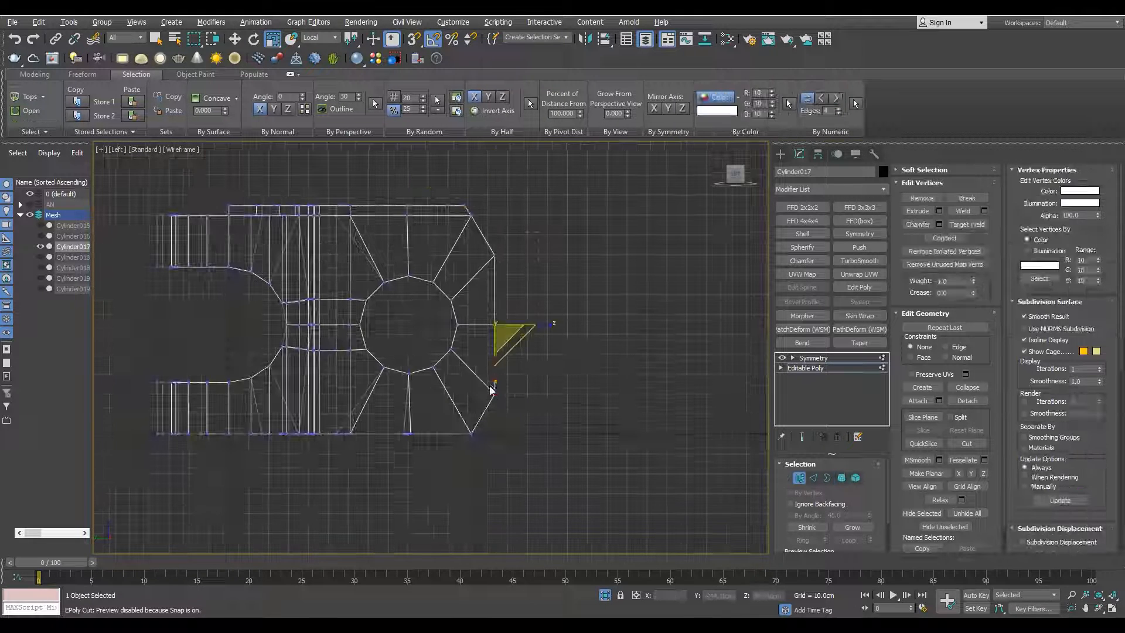
click(321, 38)
click(316, 50)
scroll(529, 307, up, 2)
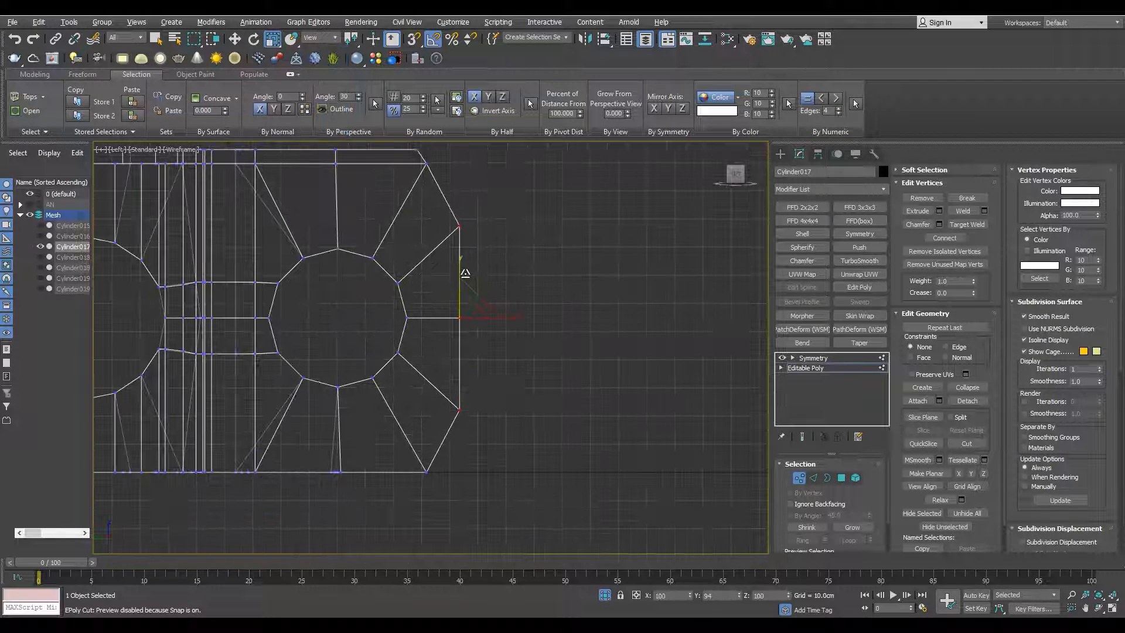
drag(465, 273, 465, 277)
key(alt+w)
key(alt+w)
key(w)
key(F4)
alt+middle_drag(369, 395, 335, 393)
scroll(335, 393, down, 3)
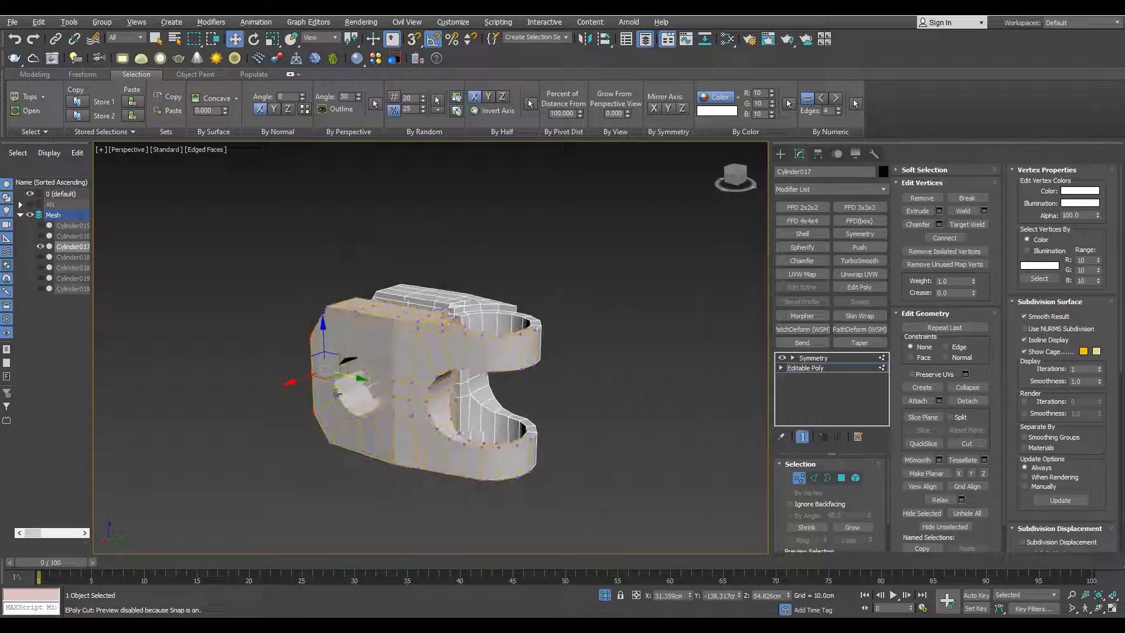
key(1)
click(674, 403)
Select the edge running from the hole's bottom to the underside in the shell's base mesh
scroll(404, 397, up, 3)
alt+middle_drag(404, 404, 364, 430)
click(401, 401)
scroll(351, 398, up, 3)
click(806, 368)
key(2)
click(358, 438)
Shift the center loop's vertices below and above the hole horizontally in the Left view to line up with the hole's vertices
key(alt+w)
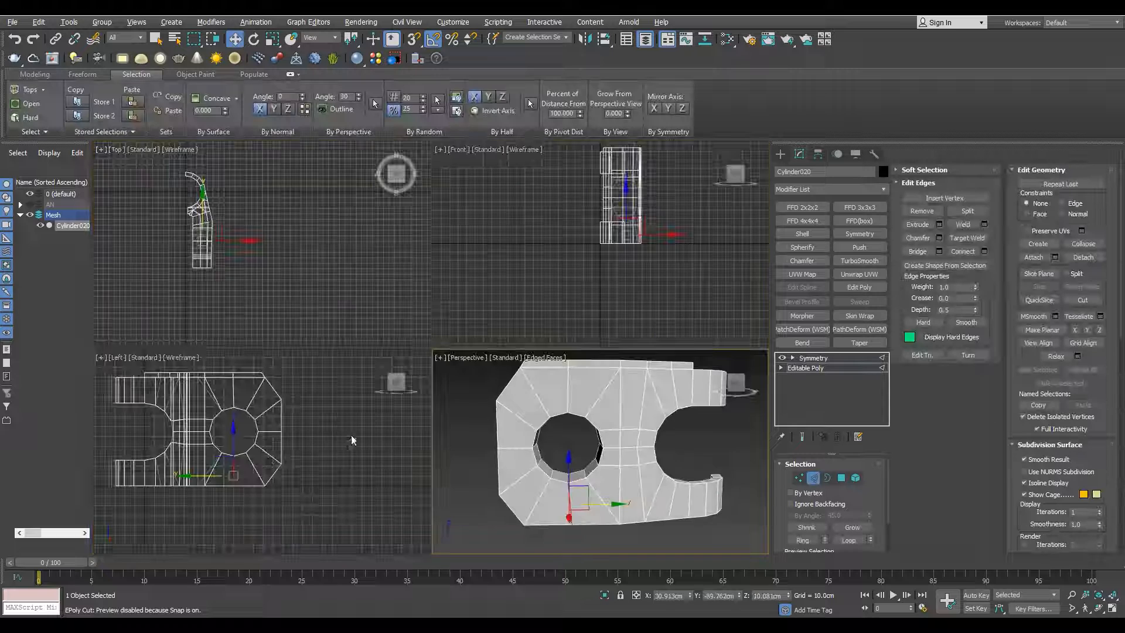
scroll(352, 436, up, 3)
key(alt+w)
scroll(374, 416, up, 2)
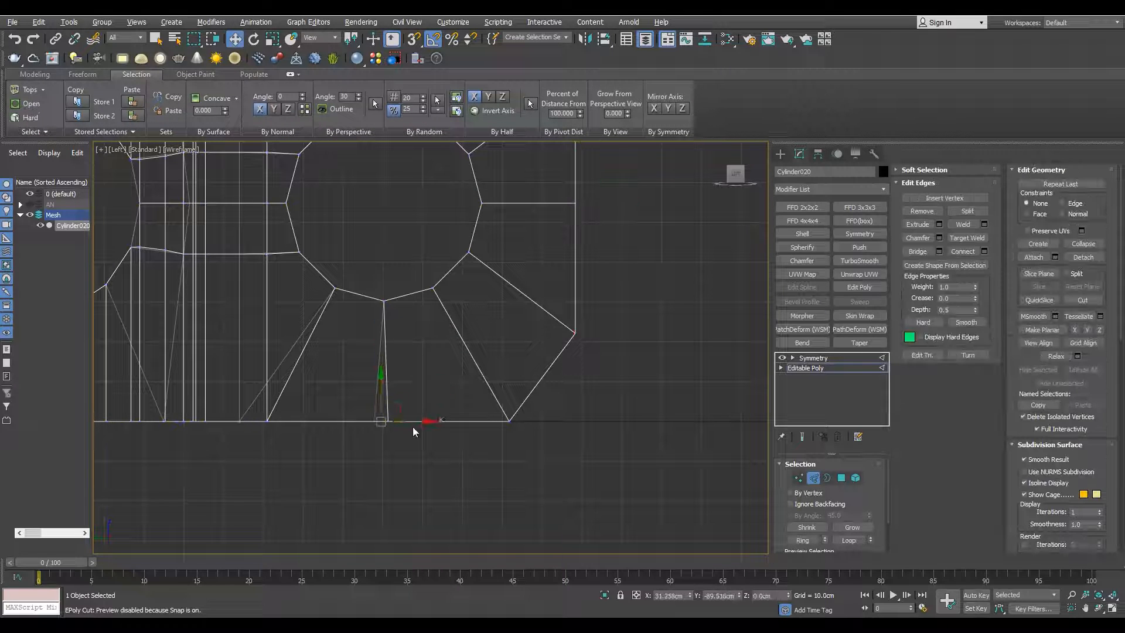
scroll(386, 316, down, 3)
scroll(390, 261, up, 4)
key(1)
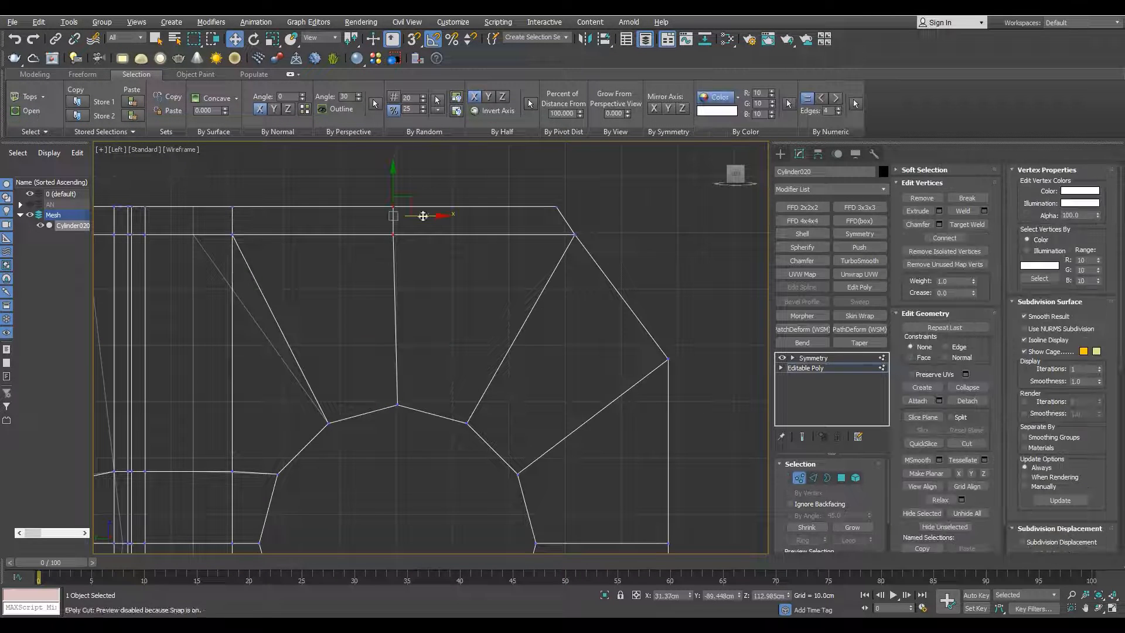
key(s)
key(alt+w)
middle_click(460, 464)
key(alt+w)
scroll(459, 465, up, 2)
alt+middle_drag(459, 465, 435, 410)
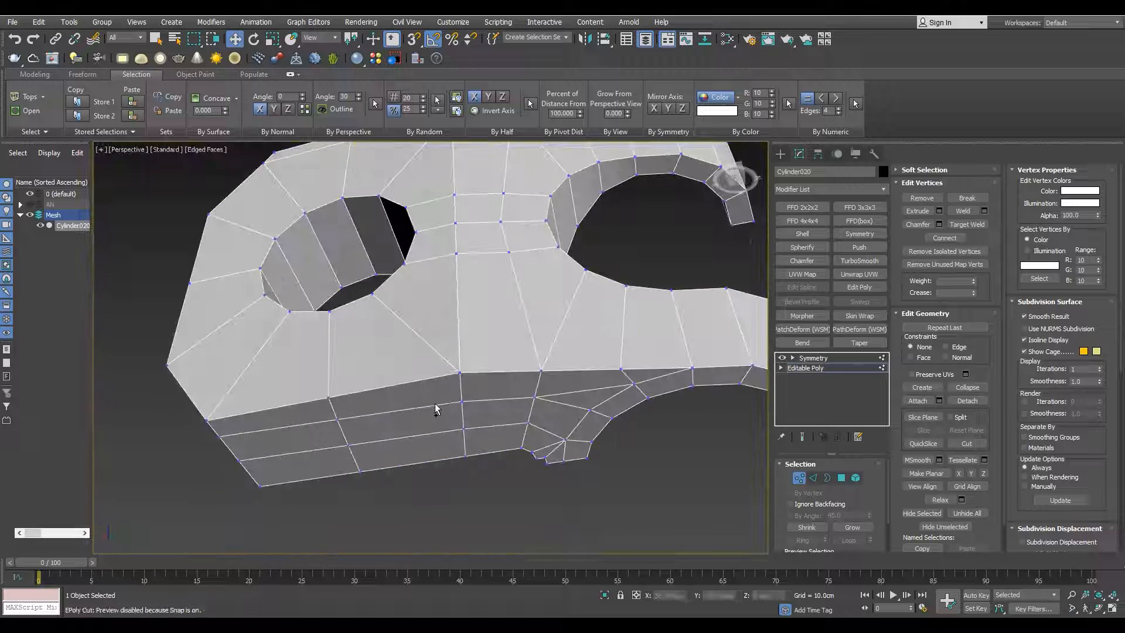
Undo the last change and readjust the center loop's vertices in the Left view
key(ctrl+z)
key(2)
alt+middle_drag(377, 429, 381, 460)
key(s)
key(alt+w)
middle_click(334, 482)
key(alt+w)
key(1)
drag(346, 314, 366, 281)
key(alt+w)
key(alt+w)
alt+middle_drag(497, 462, 355, 453)
Chamfer the center edges below the hole by 0.553 cm with the open option to leave a gap
key(2)
scroll(391, 439, down, 3)
scroll(375, 440, up, 4)
click(939, 238)
scroll(433, 410, up, 3)
click(450, 439)
alt+middle_drag(457, 439, 479, 432)
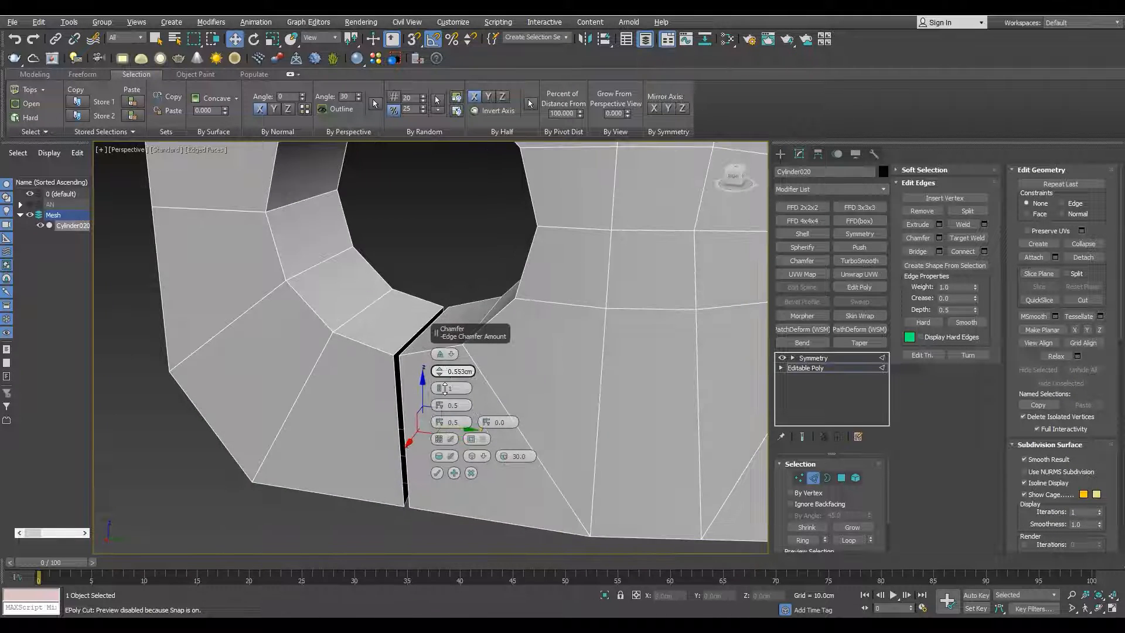
Examine the gap's open borders below the hole in wireframe, from the left and in perspective
key(F3)
key(3)
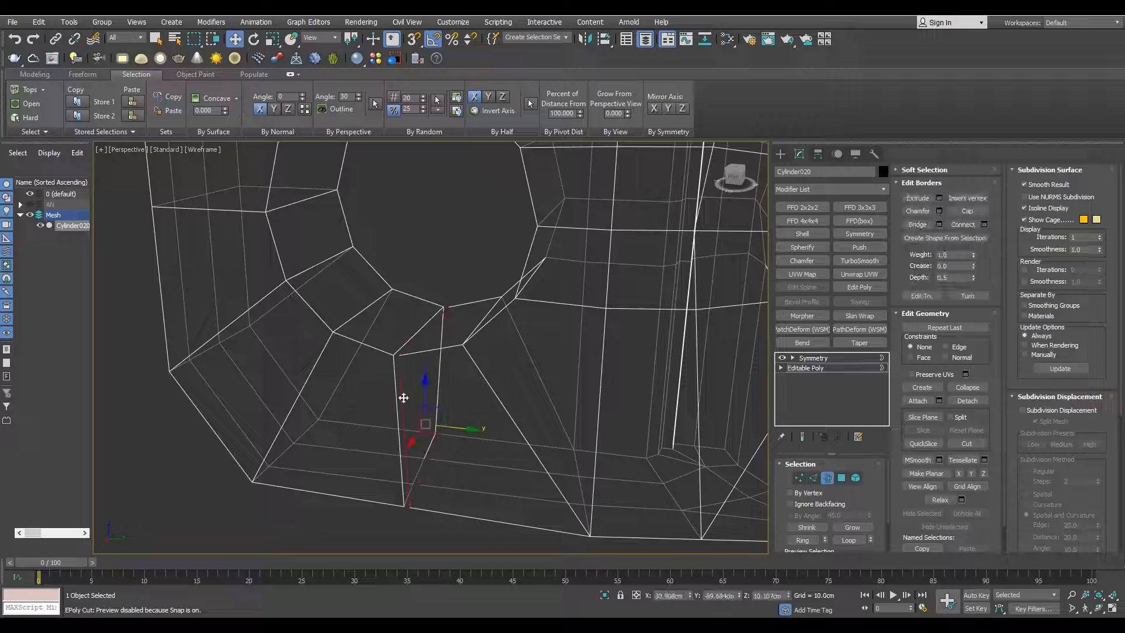
scroll(410, 393, down, 5)
key(l)
scroll(334, 363, up, 8)
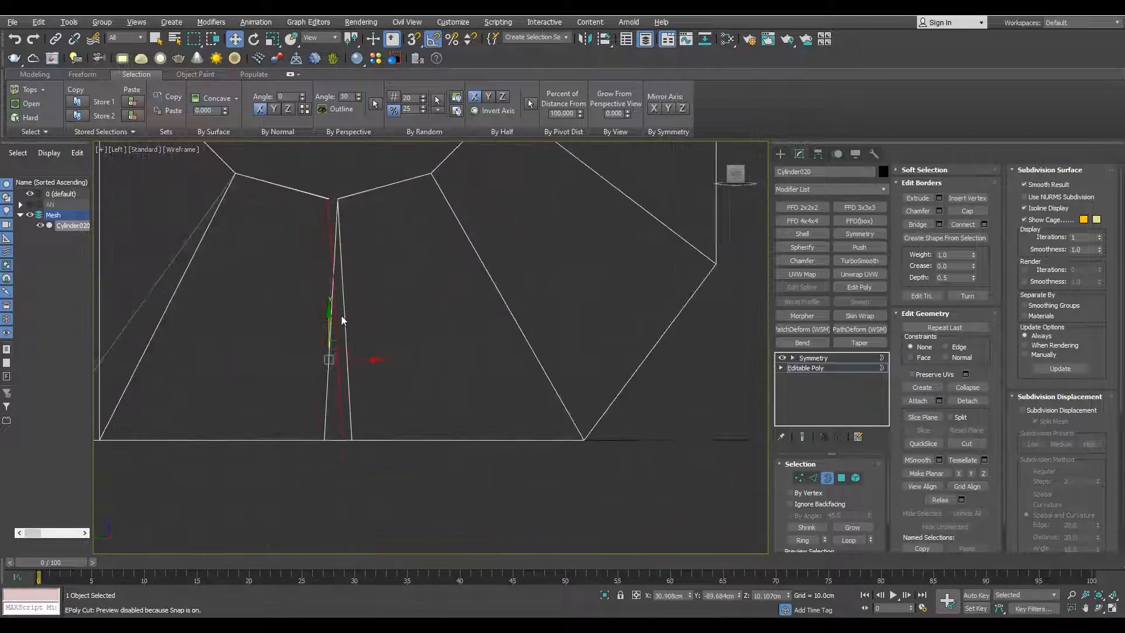
scroll(341, 316, down, 5)
key(p)
alt+middle_drag(444, 432, 437, 422)
scroll(431, 404, up, 5)
key(1)
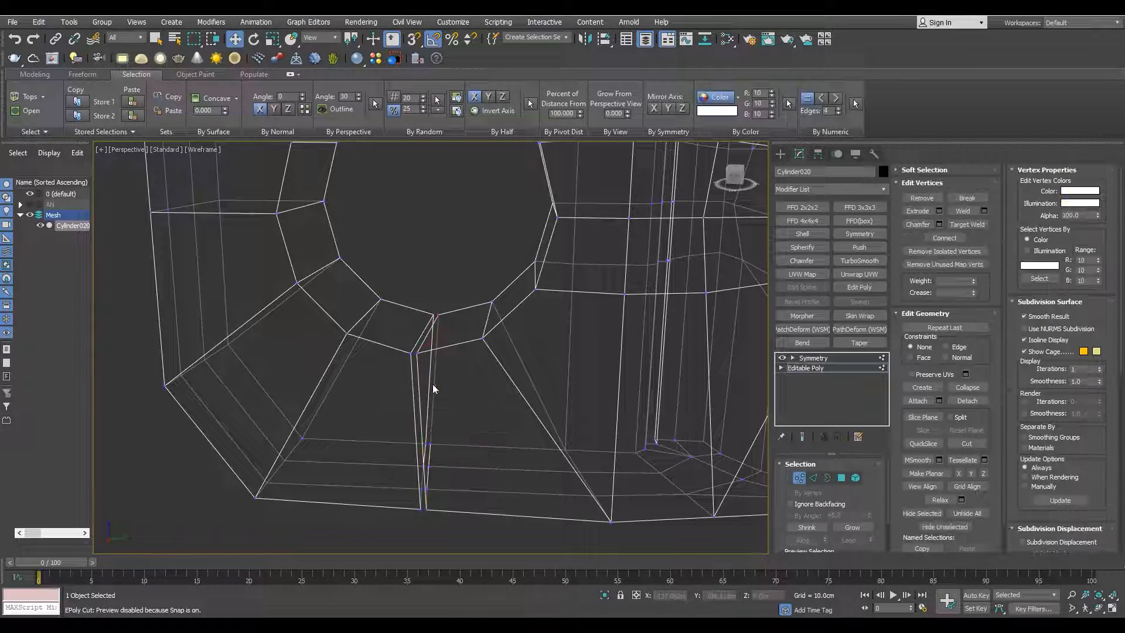
Try to straighten the gap below the hole by moving one of its edges along Y with snapping in the Top view
key(2)
click(431, 388)
scroll(412, 356, down, 5)
key(t)
scroll(205, 364, up, 8)
key(s)
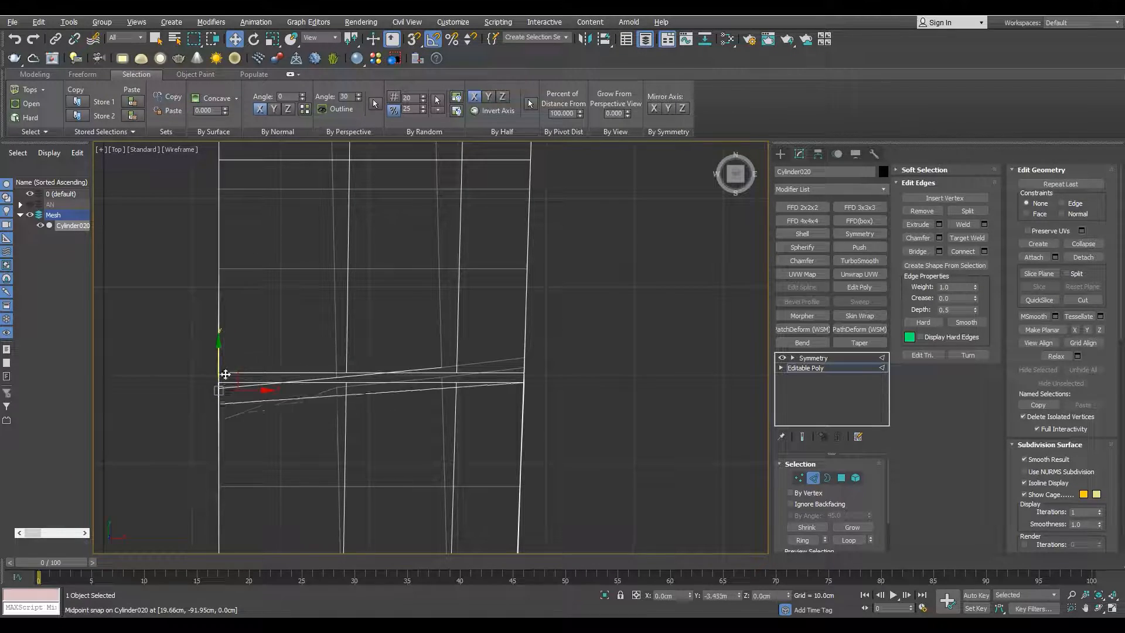
drag(225, 374, 225, 396)
Try to align the gap's vertices at the hole's lower rim by snapping them to neighbouring vertices
key(1)
click(219, 428)
key(p)
scroll(433, 331, up, 5)
alt+middle_drag(434, 332, 464, 347)
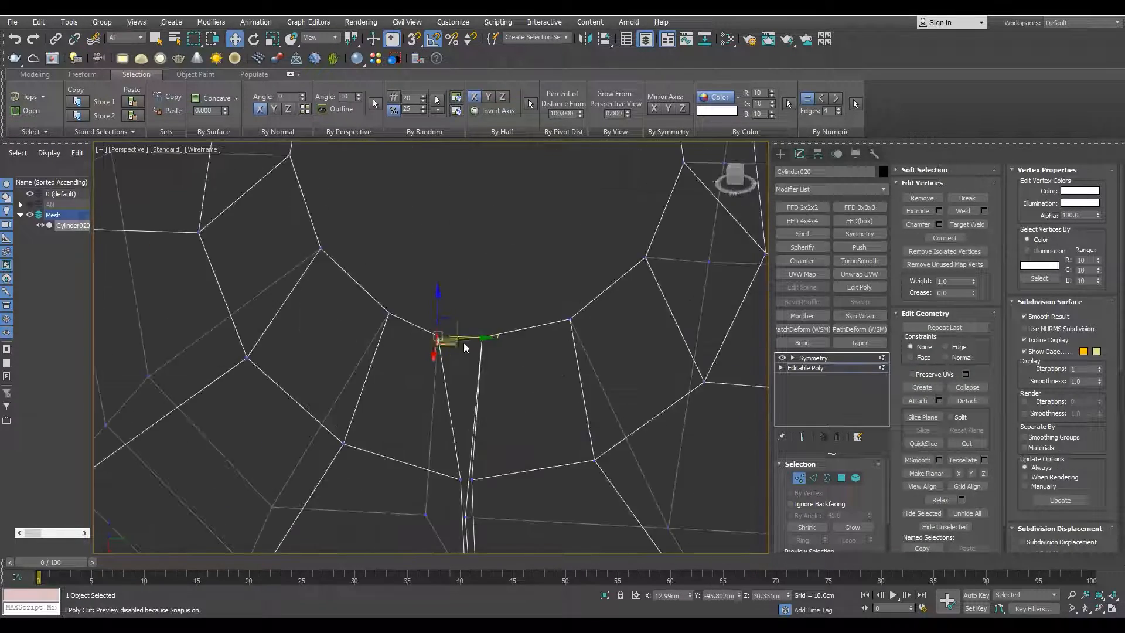
drag(463, 469, 463, 469)
key(s)
alt+middle_drag(463, 470, 404, 398)
alt+middle_drag(427, 438, 450, 398)
Reselect the single center edge loop below the hole and the vertices along it, ready for splitting
scroll(437, 404, down, 3)
key(2)
double_click(429, 368)
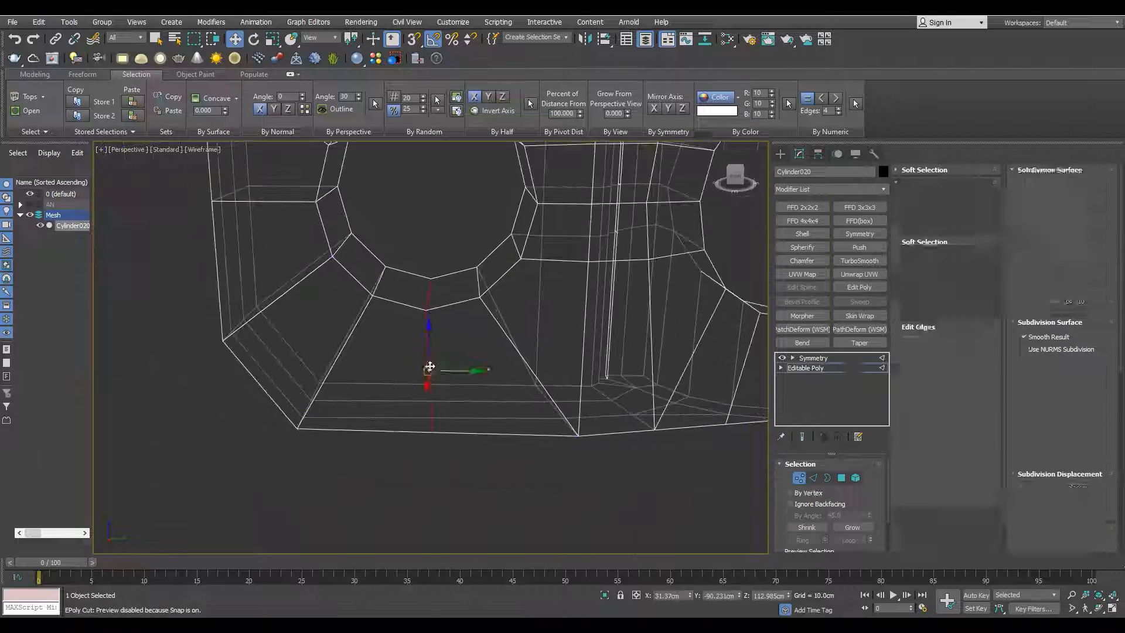
key(l)
key(p)
key(1)
drag(448, 454, 409, 380)
key(alt+w)
middle_click(413, 411)
key(alt+w)
Cap the open borders of the gaps above and below the hole
scroll(424, 442, down, 5)
middle_drag(430, 308, 437, 450)
alt+middle_drag(400, 342, 436, 330)
alt+middle_drag(421, 468, 404, 294)
key(3)
click(404, 293)
Detach the outer C-shaped element beyond the gap as a separate object and isolate it in wireframe
scroll(419, 303, down, 5)
alt+middle_drag(419, 479, 349, 452)
key(5)
click(349, 452)
key(Return)
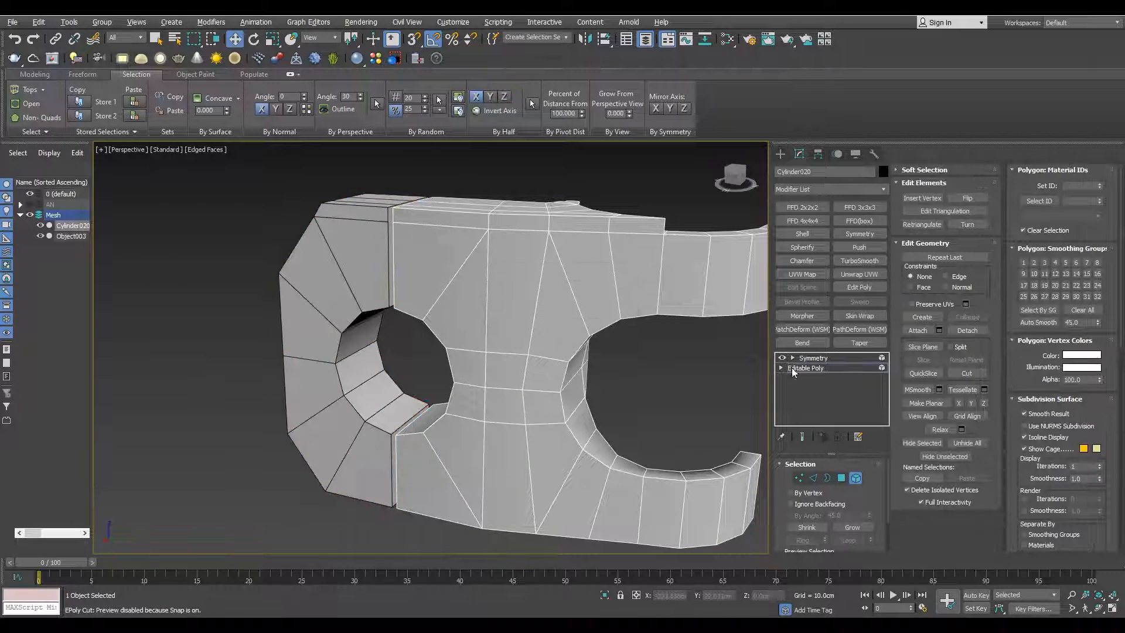
key(alt+q)
alt+middle_drag(352, 256, 532, 218)
key(F3)
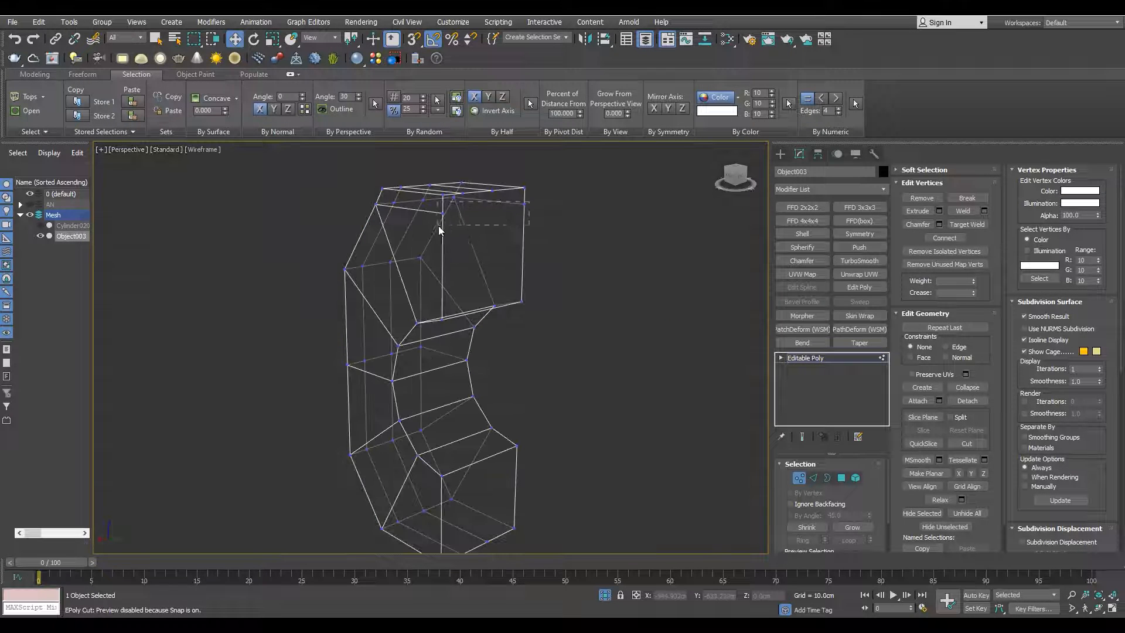
Connect the ring of edges running across the thickness of the detached C-shaped piece
key(2)
click(469, 459)
key(alt+r)
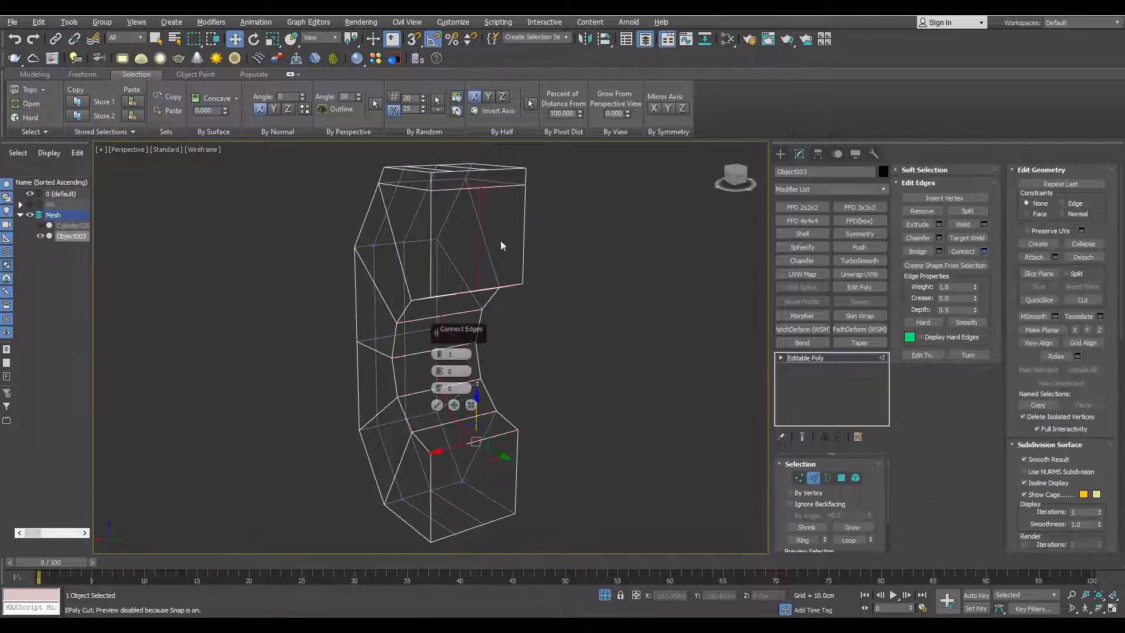
key(Return)
key(1)
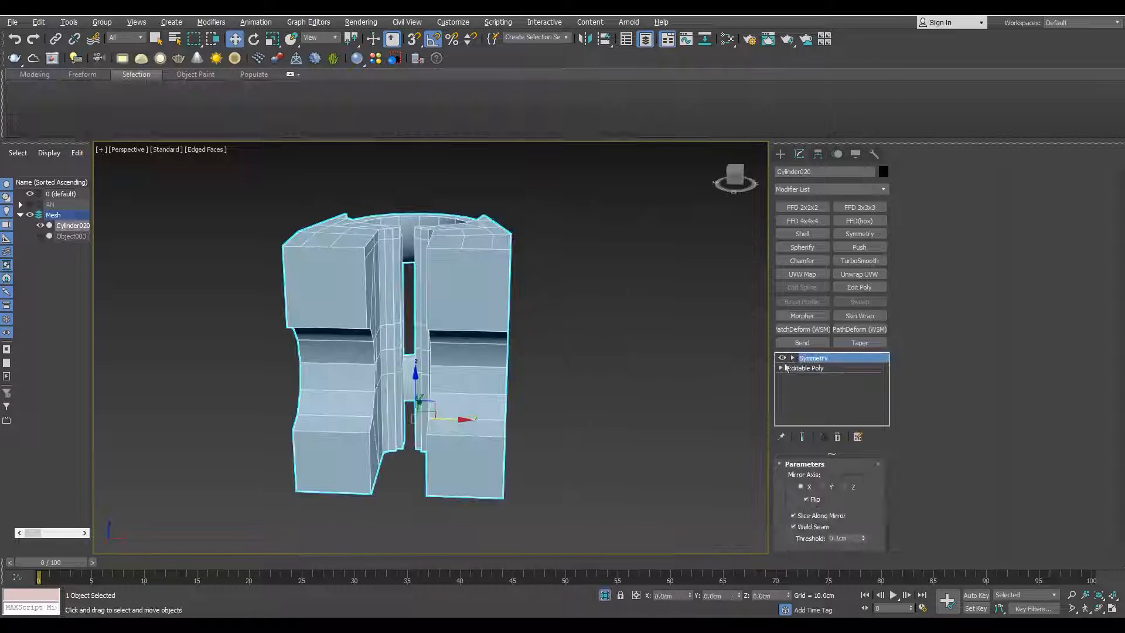
Connect the ring of edges across the wall thickness in the main shell's base mesh with two segments
click(805, 367)
key(1)
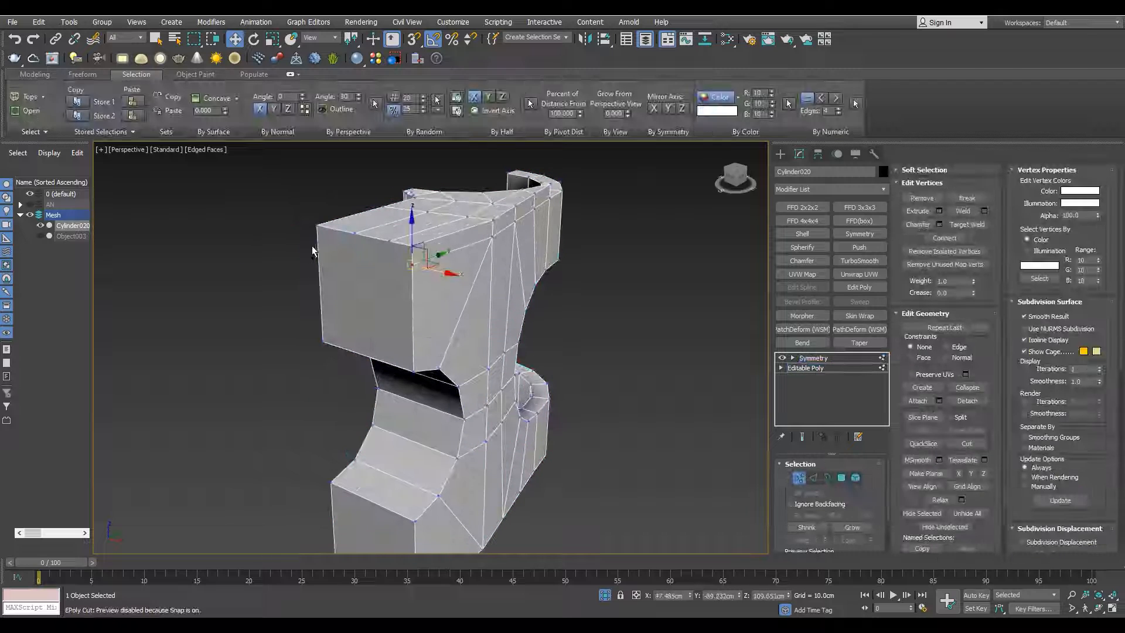
key(2)
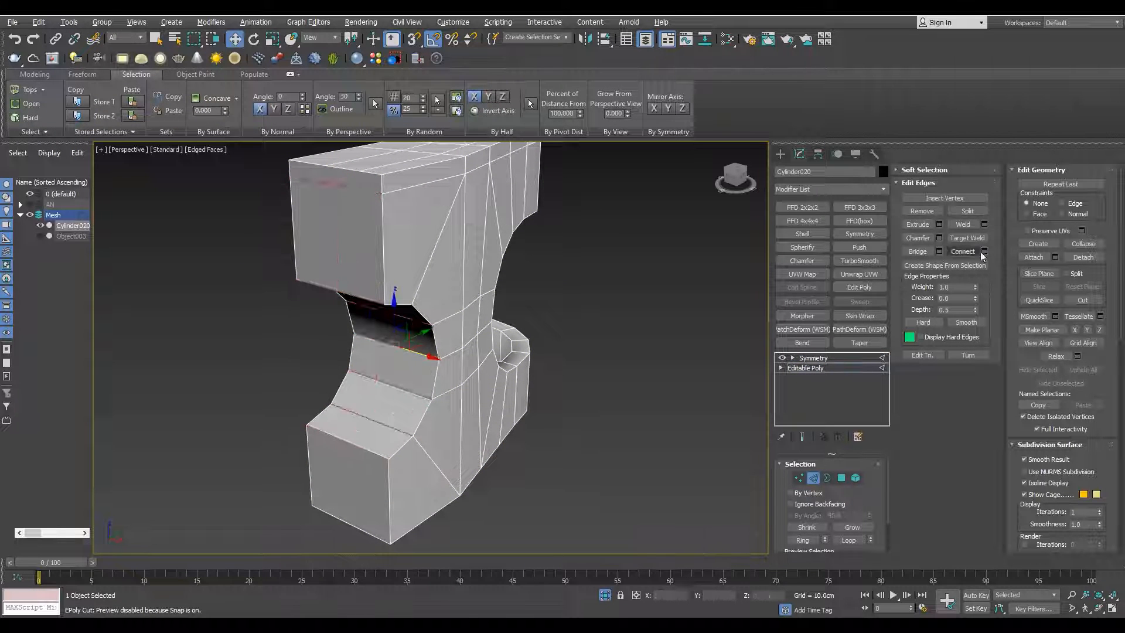
middle_drag(442, 408, 304, 357)
Connect the new loops' vertices across the shell's capped end faces above and below the hole
key(1)
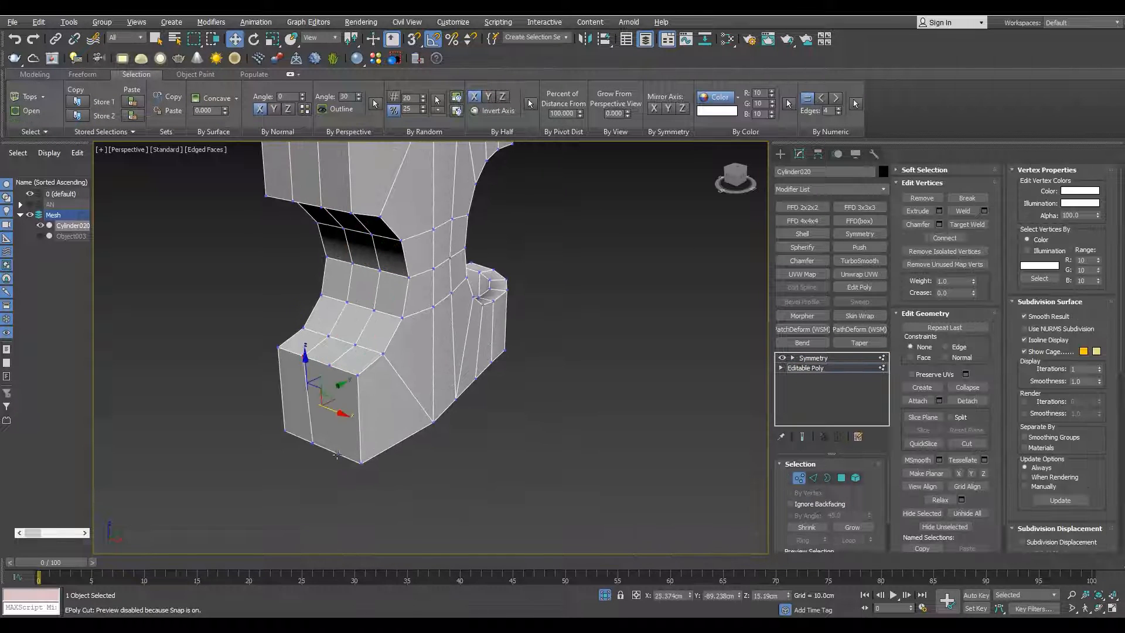
middle_drag(355, 223, 358, 334)
click(324, 210)
alt+middle_drag(287, 221, 336, 322)
key(1)
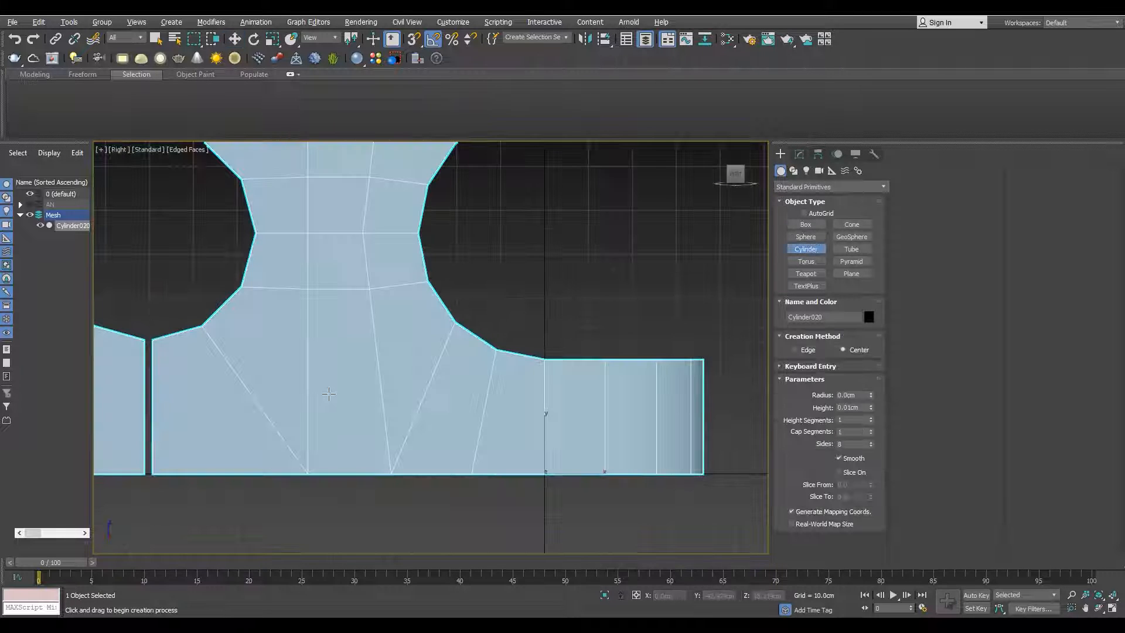
Draw an eight-sided guide cylinder on the lower wall in the Right view and center it on the vertical edge loop
drag(312, 394, 314, 347)
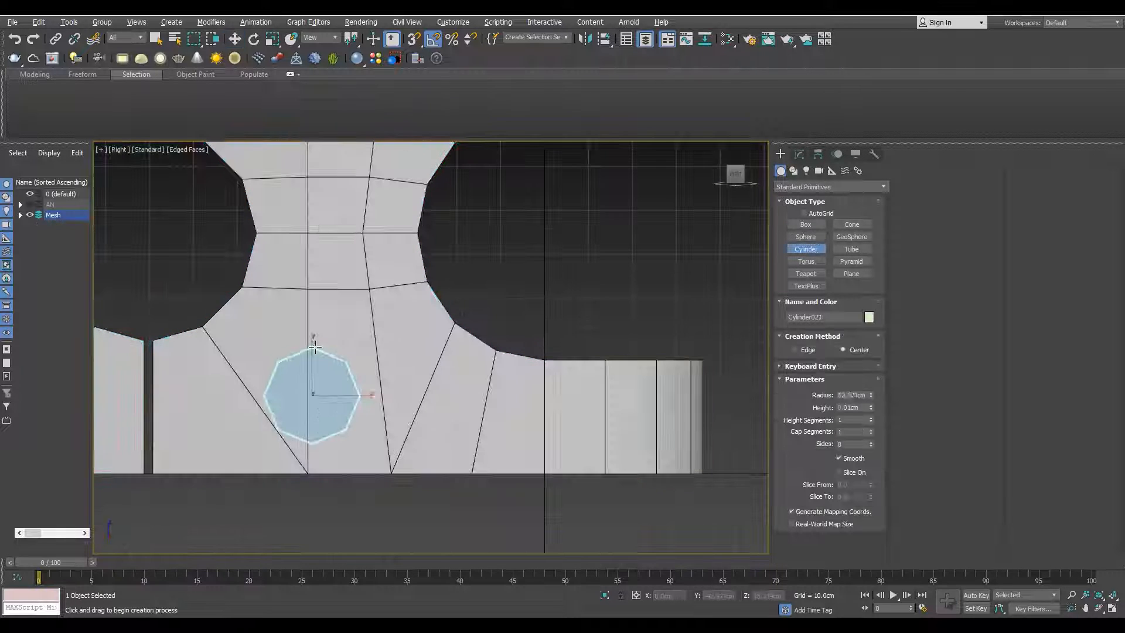
click(354, 402)
key(w)
Cut the guide cylinder's octagon outline into the shell's base mesh
click(386, 382)
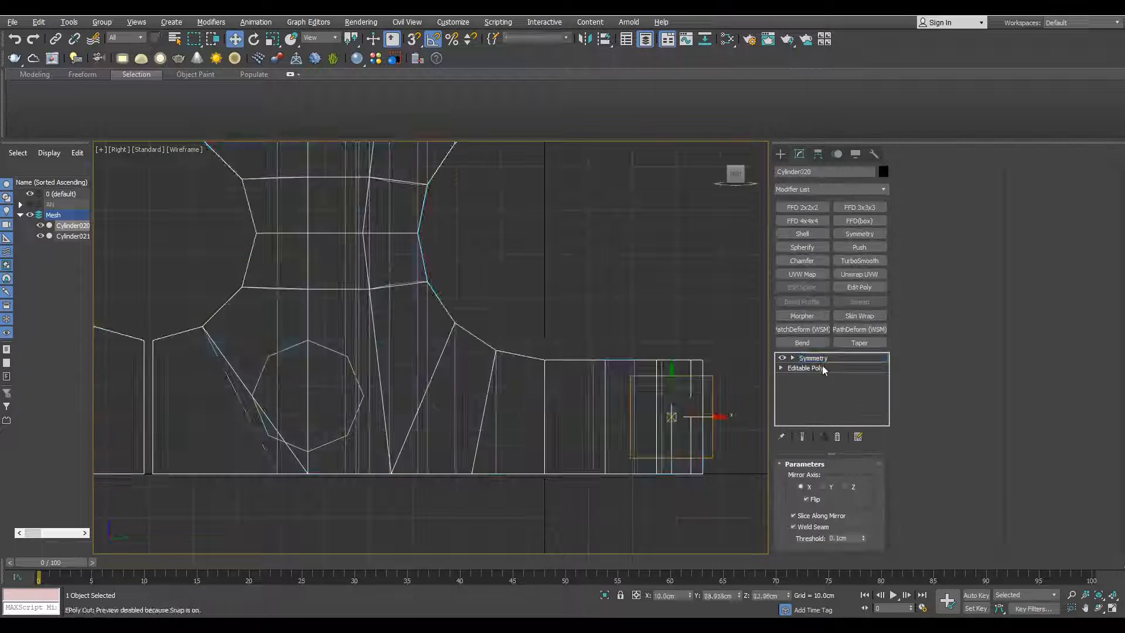
click(465, 325)
middle_drag(527, 490, 391, 327)
scroll(392, 326, up, 2)
click(392, 326)
middle_drag(304, 540, 407, 345)
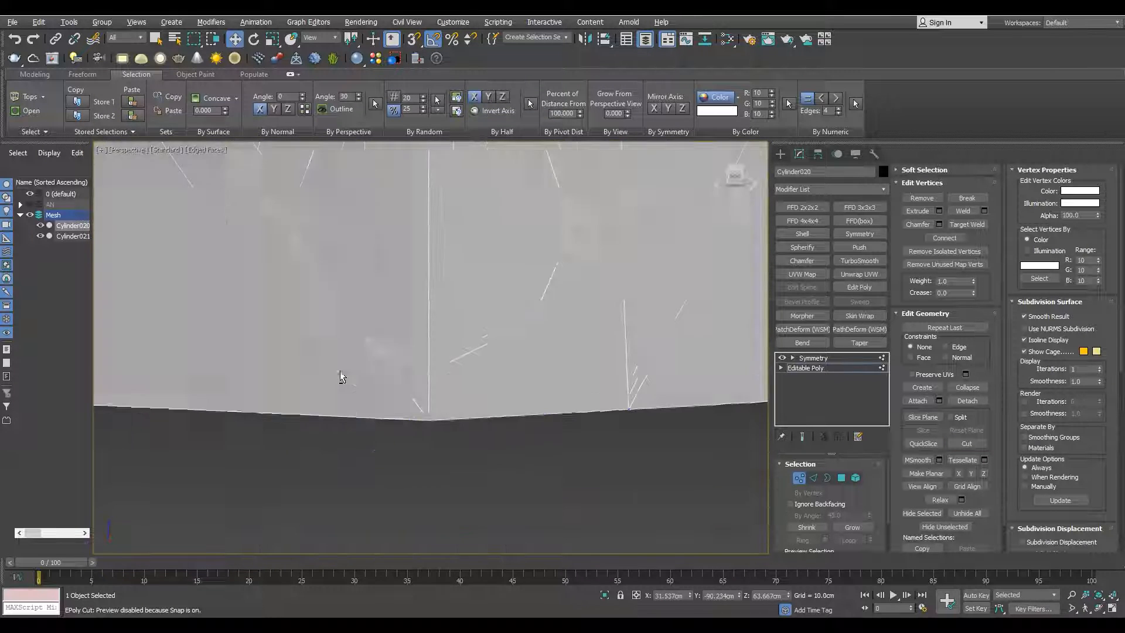
Connect the octagon's upper corner vertices to the wall vertices above them
key(2)
scroll(373, 302, down, 5)
alt+middle_drag(367, 379, 414, 345)
key(1)
click(414, 346)
click(402, 303)
alt+middle_drag(402, 303, 453, 381)
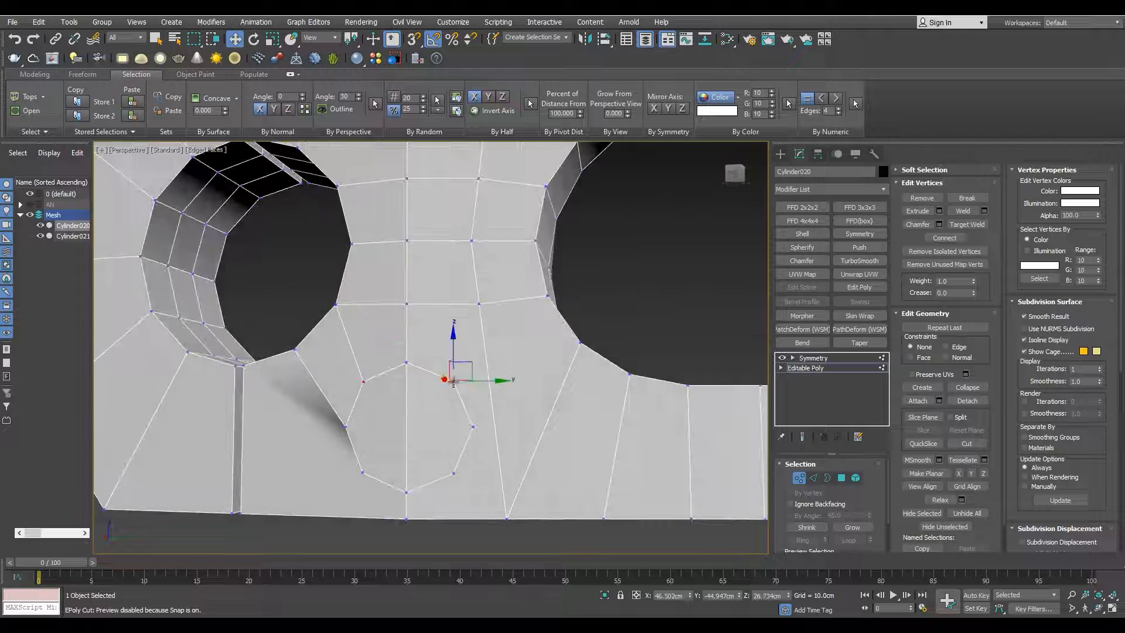
Add edges from the octagon's corners facing the large curved opening and connect the vertices beside them
right_click(582, 342)
alt+middle_drag(582, 342, 363, 431)
scroll(358, 433, down, 3)
scroll(349, 436, up, 2)
key(2)
click(337, 425)
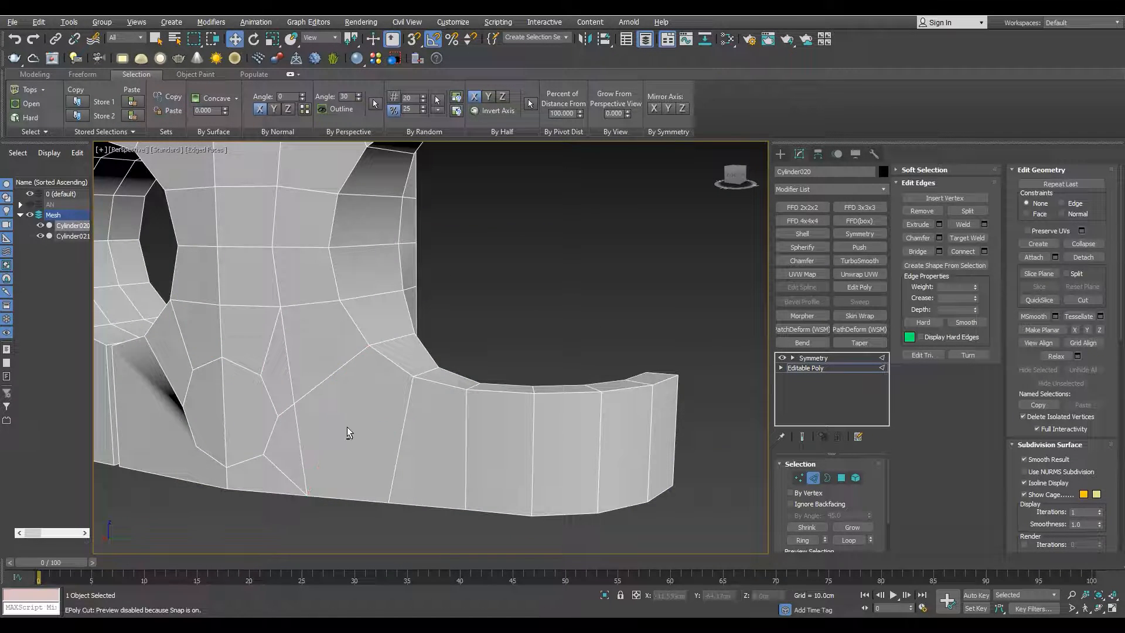
key(1)
ctrl+click(294, 403)
key(ctrl+shift+e)
Reroute the edges between the octagon area and the gap so they meet at a vertex below the large hole
alt+middle_drag(296, 405, 445, 444)
key(2)
key(1)
scroll(395, 467, up, 5)
click(402, 436)
key(F3)
scroll(820, 503, down, 2)
key(F3)
scroll(406, 460, down, 3)
alt+middle_drag(341, 484, 366, 454)
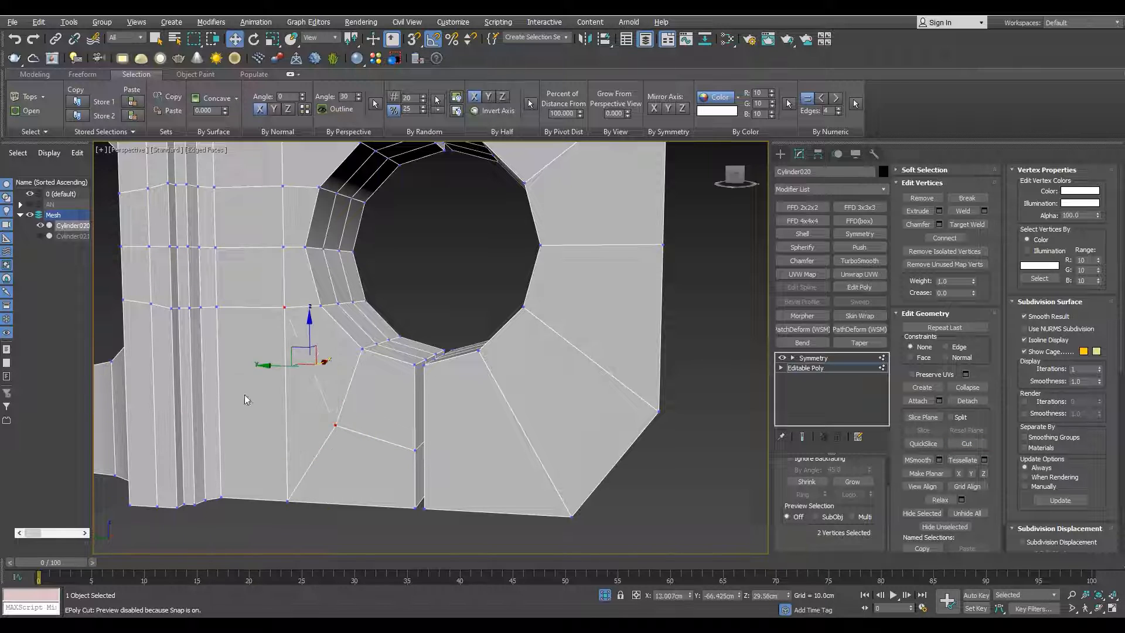
scroll(246, 399, down, 5)
scroll(269, 445, up, 5)
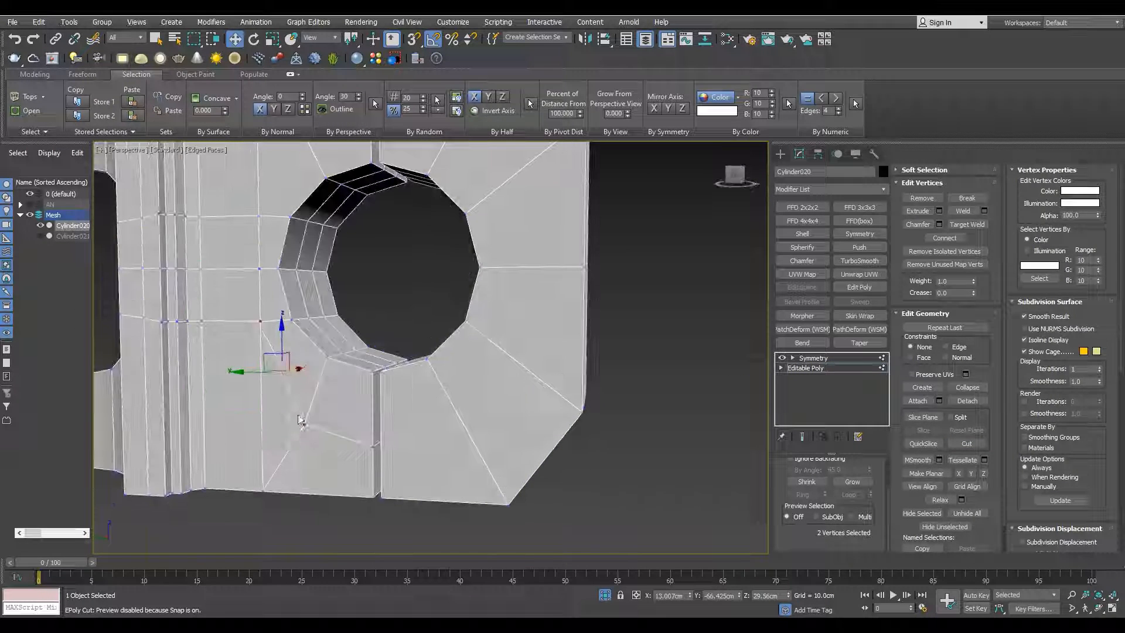
Insert a horizontal edge loop across the lower wall and target-weld its end to the vertex beside the gap
key(2)
key(1)
key(w)
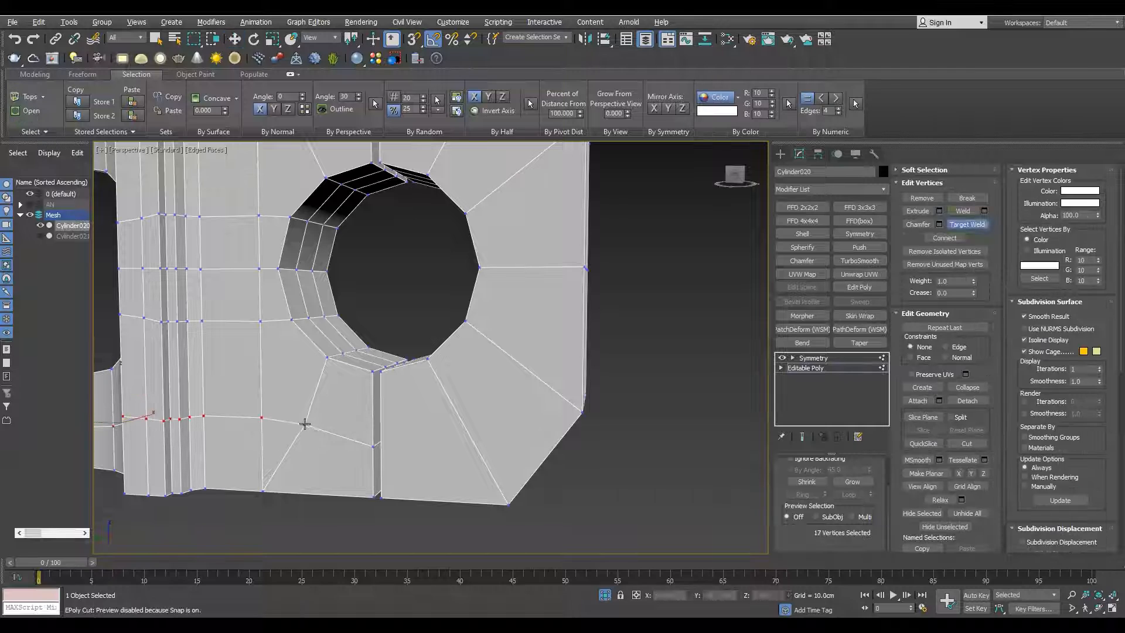
key(w)
Select the two polygons that fill the octagon on the lower wall
scroll(287, 424, down, 5)
alt+middle_drag(281, 428, 320, 504)
scroll(264, 445, up, 4)
key(4)
scroll(293, 430, up, 2)
key(2)
key(4)
key(ctrl+shift+b)
right_click(439, 383)
click(437, 405)
scroll(351, 410, down, 4)
Extrude the octagon's two polygons sideways with snapping to give the small hole its depth
alt+middle_drag(328, 410, 300, 404)
alt+middle_drag(252, 450, 309, 482)
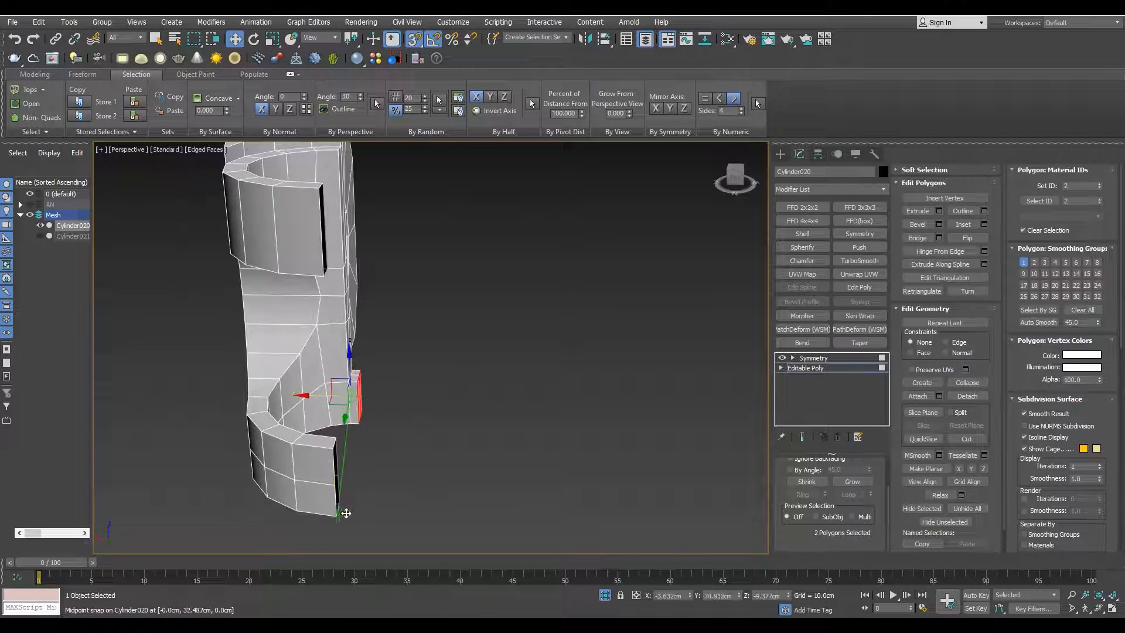
drag(346, 513, 346, 514)
key(shift+e)
scroll(346, 515, up, 5)
alt+middle_drag(347, 515, 170, 293)
key(s)
scroll(348, 381, down, 4)
alt+middle_drag(349, 380, 277, 368)
Delete the two octagon end polygons to open the small hole
key(shift+e)
key(Delete)
key(shift+e)
scroll(430, 444, down, 4)
alt+middle_drag(430, 445, 515, 433)
alt+middle_drag(780, 412, 457, 449)
click(371, 429)
ctrl+click(359, 424)
scroll(371, 429, up, 5)
key(Delete)
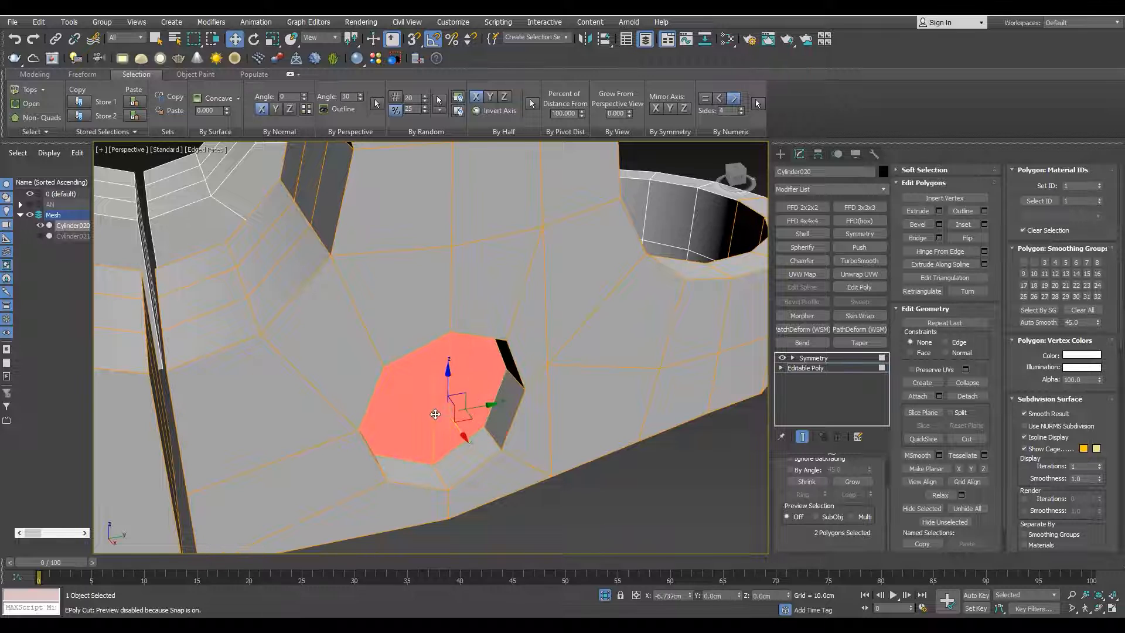
Clean up the vertices around the octagonal hole's inner rim
scroll(423, 390, down, 4)
alt+middle_drag(422, 390, 442, 398)
key(1)
scroll(469, 398, up, 5)
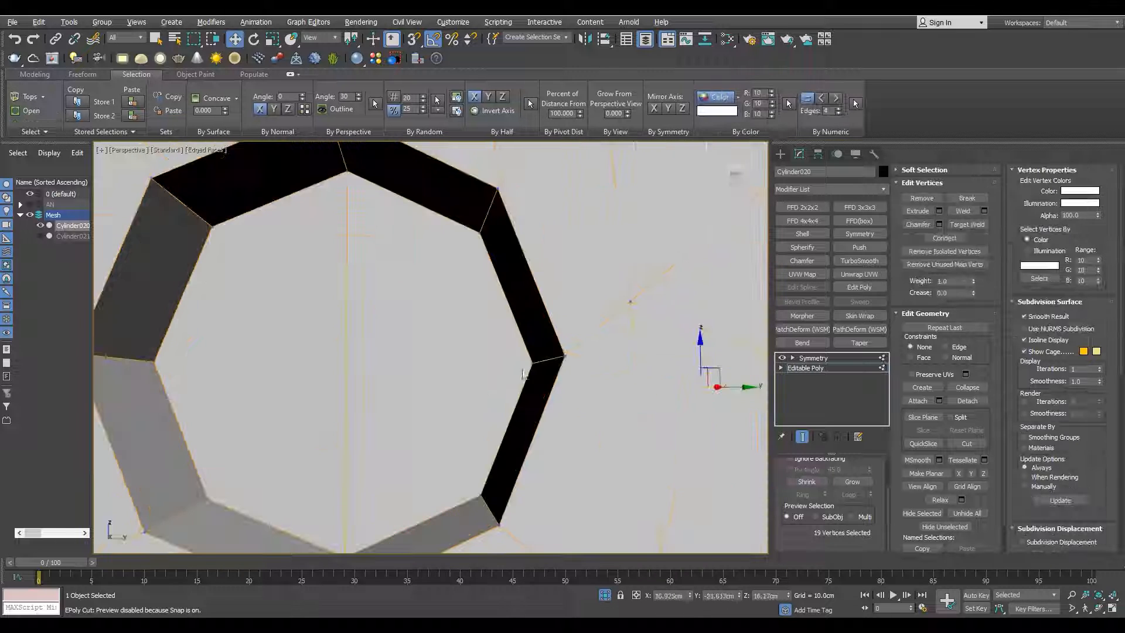
mouse_move(374, 377)
alt+middle_down()
mouse_move(400, 374)
mouse_move(386, 398)
mouse_move(441, 419)
alt+middle_up()
click(432, 357)
key(w)
click(147, 358)
key(F3)
click(496, 353)
key(F3)
Examine the mesh around the octagonal hole and the whole mirrored shell from several angles, then deselect it
scroll(469, 354, down, 4)
mouse_move(445, 355)
alt+middle_down()
mouse_move(394, 357)
mouse_move(381, 378)
alt+middle_up()
key(4)
alt+middle_drag(356, 335, 303, 318)
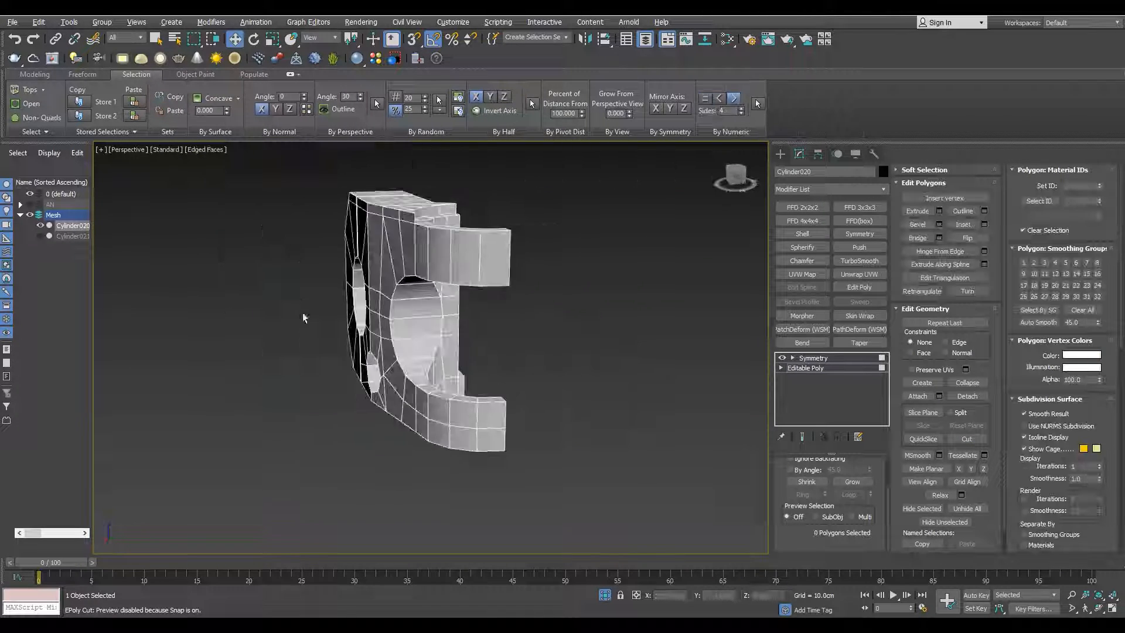
alt+middle_drag(363, 362, 410, 328)
scroll(402, 407, up, 7)
key(F4)
key(1)
alt+middle_drag(401, 410, 331, 345)
scroll(342, 343, down, 4)
key(1)
click(530, 485)
alt+middle_drag(529, 484, 403, 380)
scroll(403, 379, down, 1)
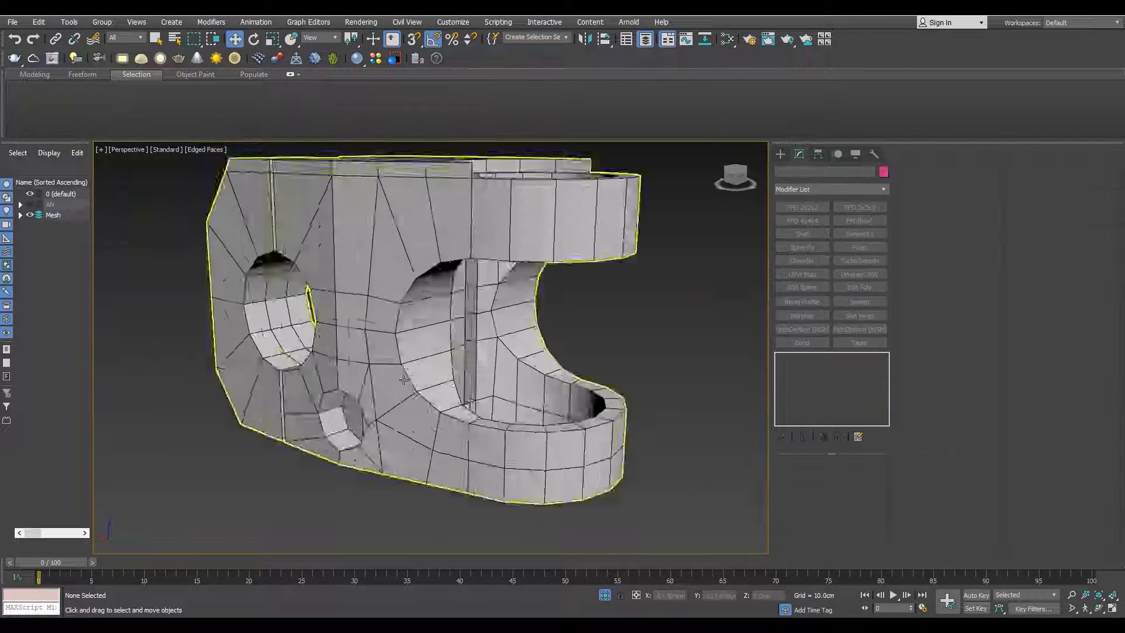
Select the shell in edge mode and pick the edge loops along its two curved arms
key(F4)
scroll(404, 380, down, 3)
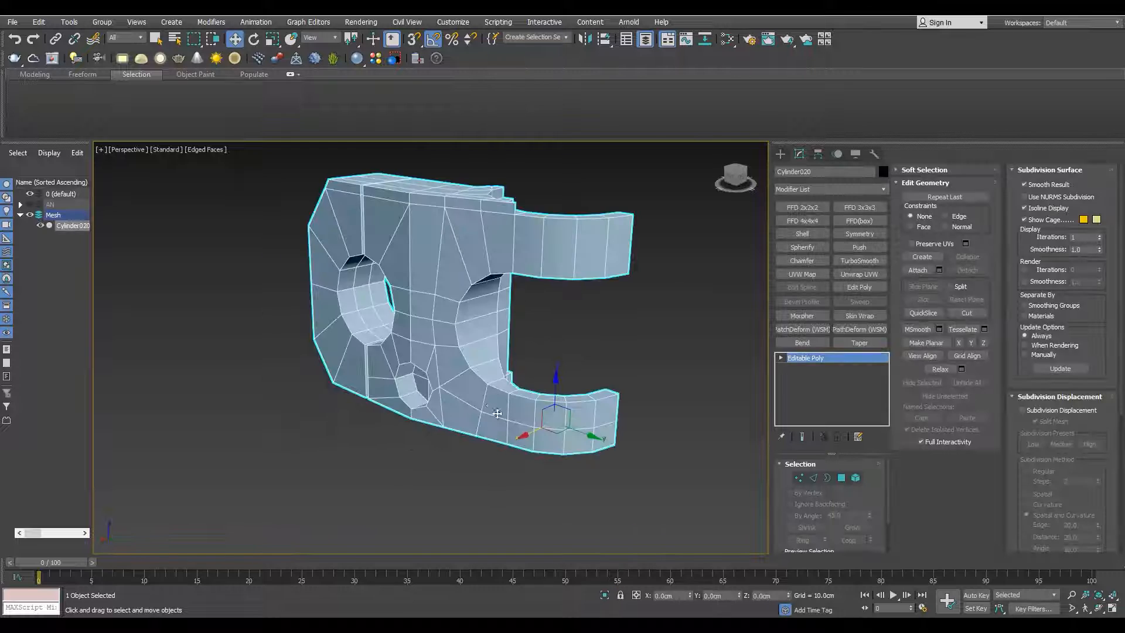
key(2)
alt+middle_drag(490, 407, 451, 381)
scroll(469, 375, up, 4)
double_click(474, 381)
scroll(498, 345, down, 4)
alt+middle_drag(557, 348, 498, 357)
alt+middle_drag(502, 290, 486, 258)
scroll(488, 255, up, 3)
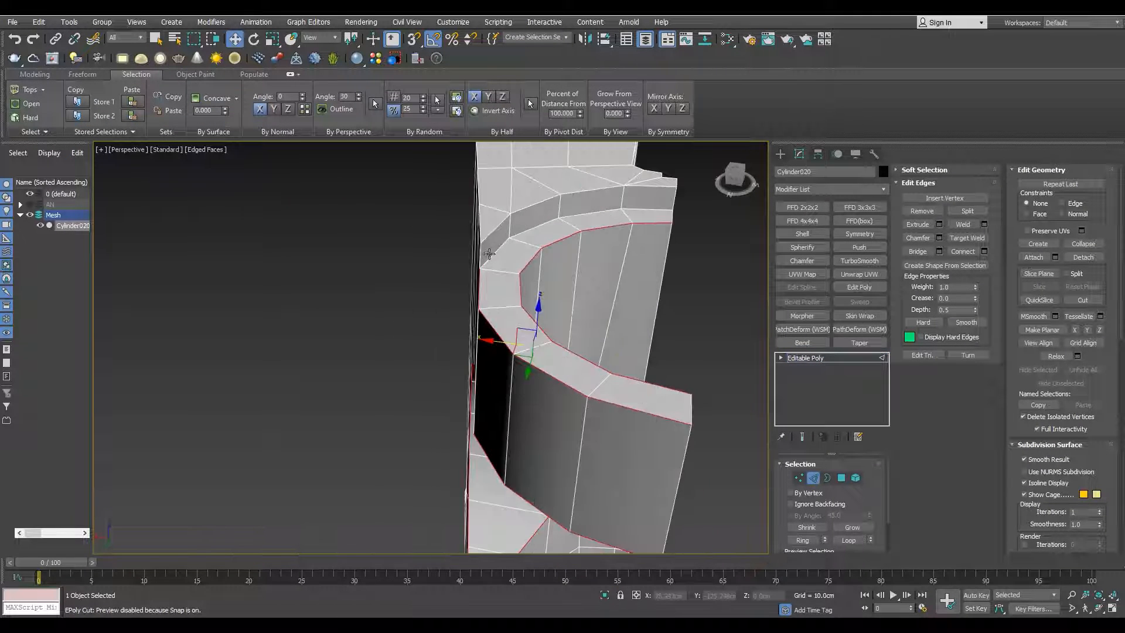
Add the rim edges of the raised step beside the upper inner ring to the edge selection
key(F3)
scroll(498, 252, down, 3)
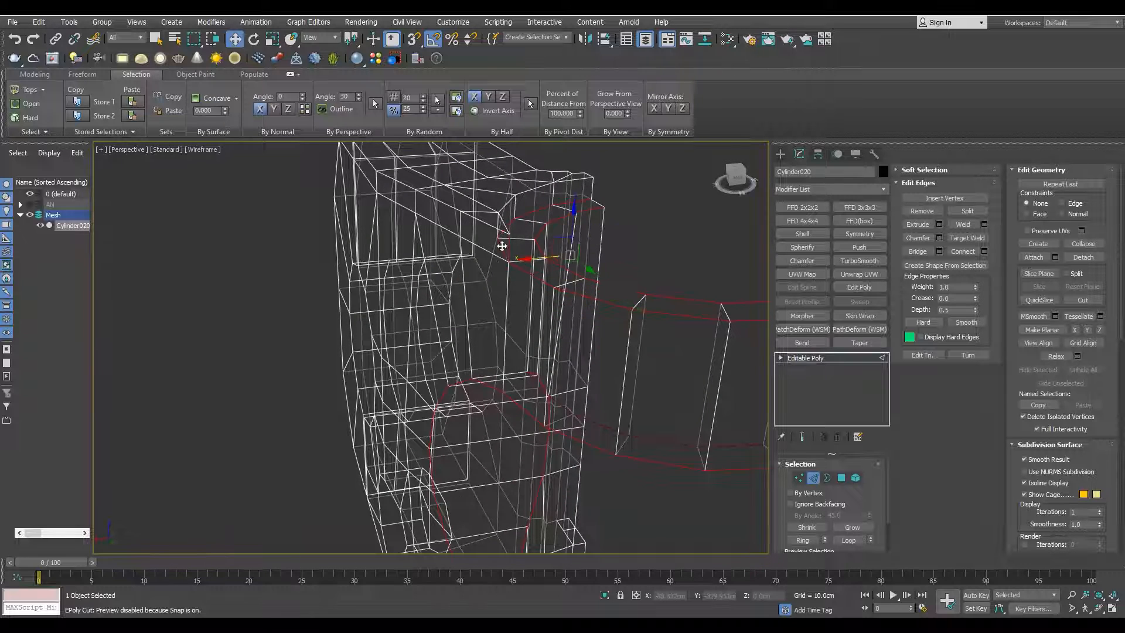
key(F3)
scroll(495, 255, up, 3)
middle_drag(532, 226, 483, 254)
ctrl+click(483, 255)
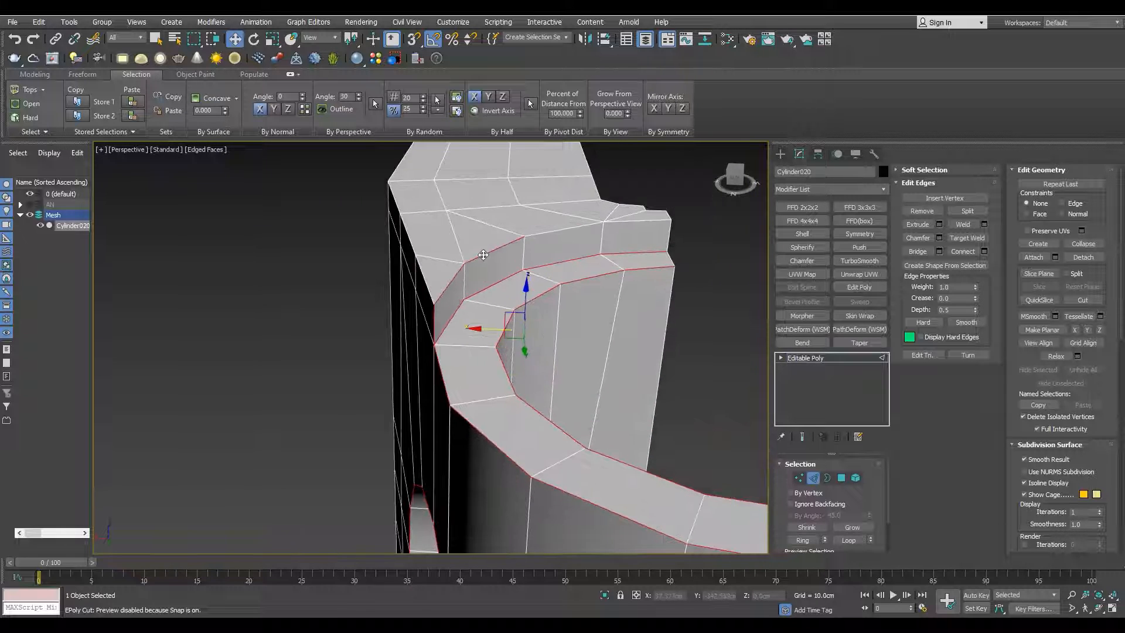
alt+middle_drag(624, 256, 537, 289)
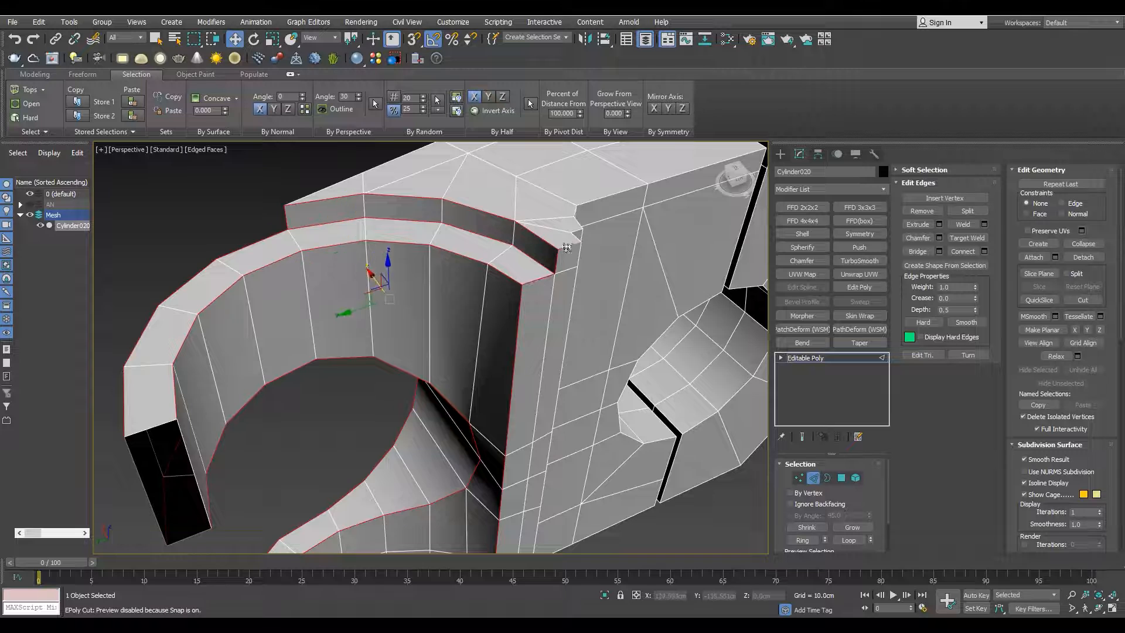
alt+middle_drag(565, 246, 439, 411)
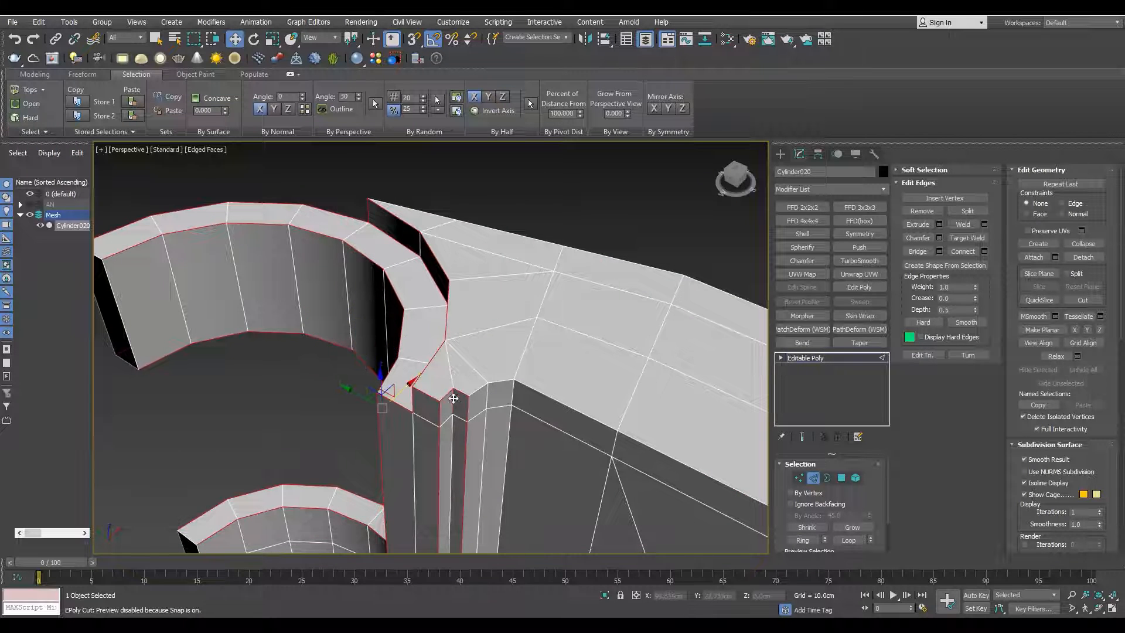
Add the vertical edges of the narrow ridge beside the inner rings to the edge selection
ctrl+click(453, 427)
scroll(441, 264, down, 5)
scroll(434, 436, up, 5)
ctrl+click(420, 293)
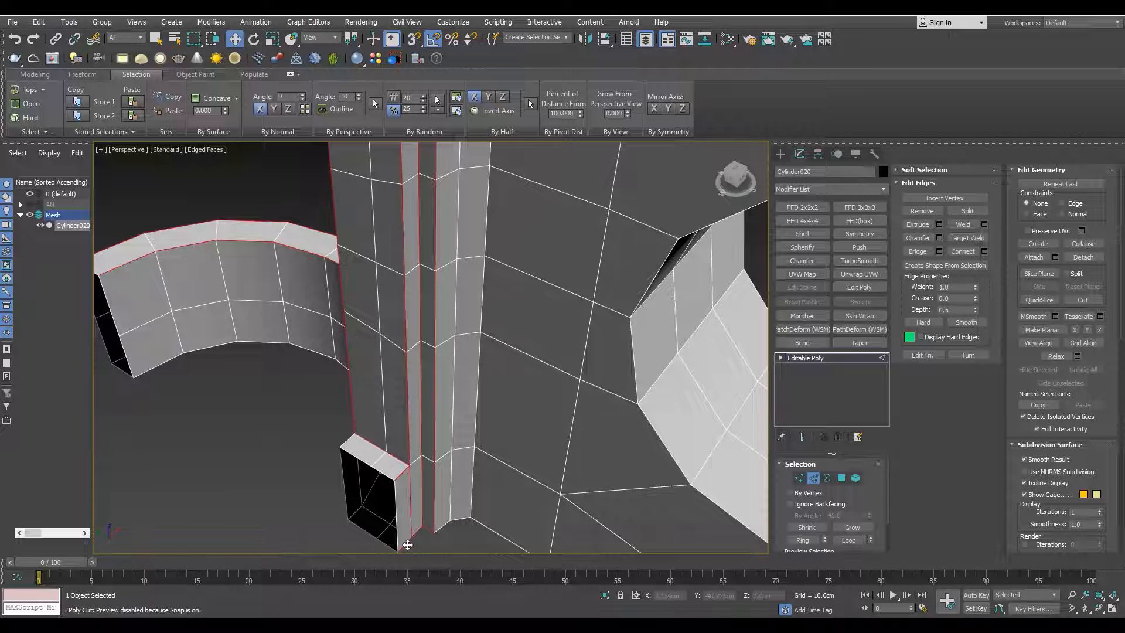
alt+middle_drag(446, 532, 460, 310)
scroll(548, 367, up, 3)
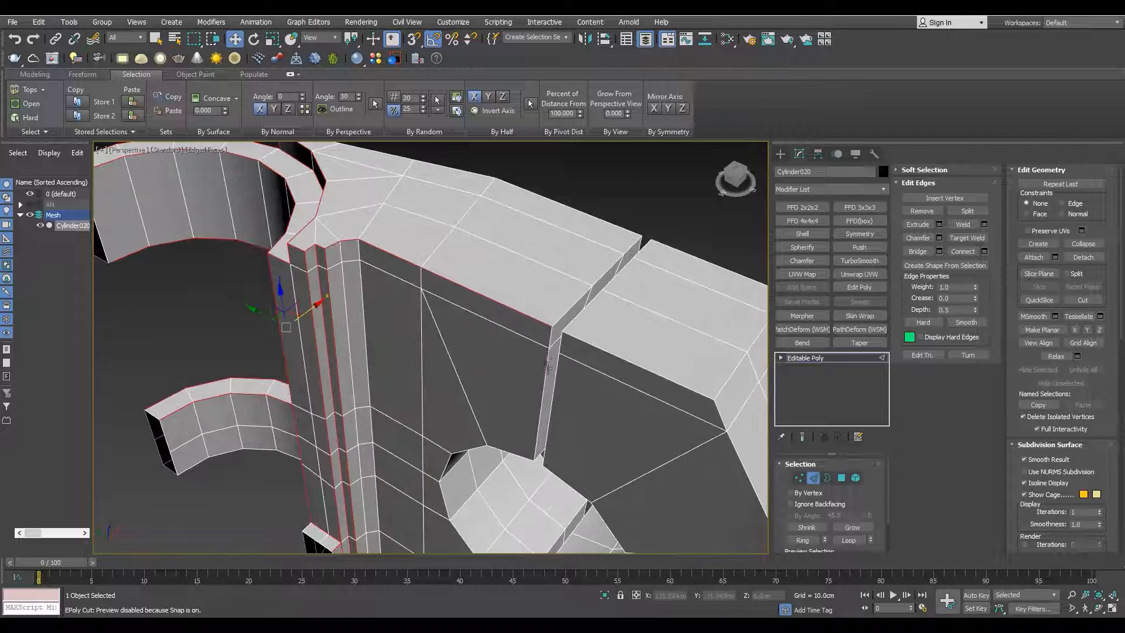
Add the through-hole rims, split-gap edges and outer body border to the edge selection
alt+middle_drag(511, 454, 512, 468)
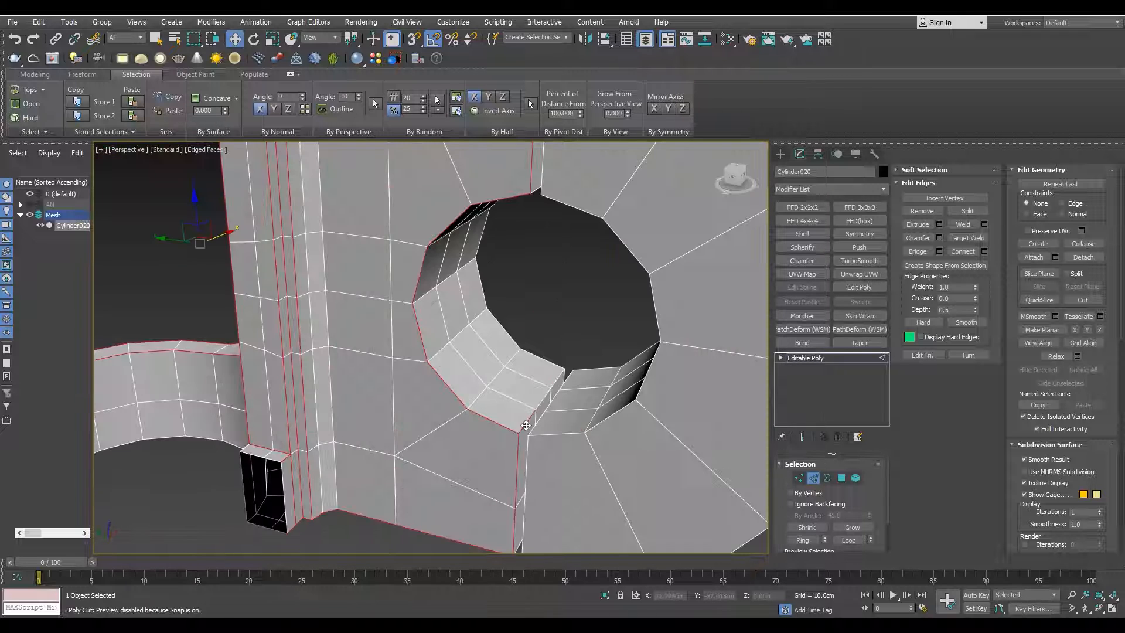
scroll(556, 378, up, 3)
key(F3)
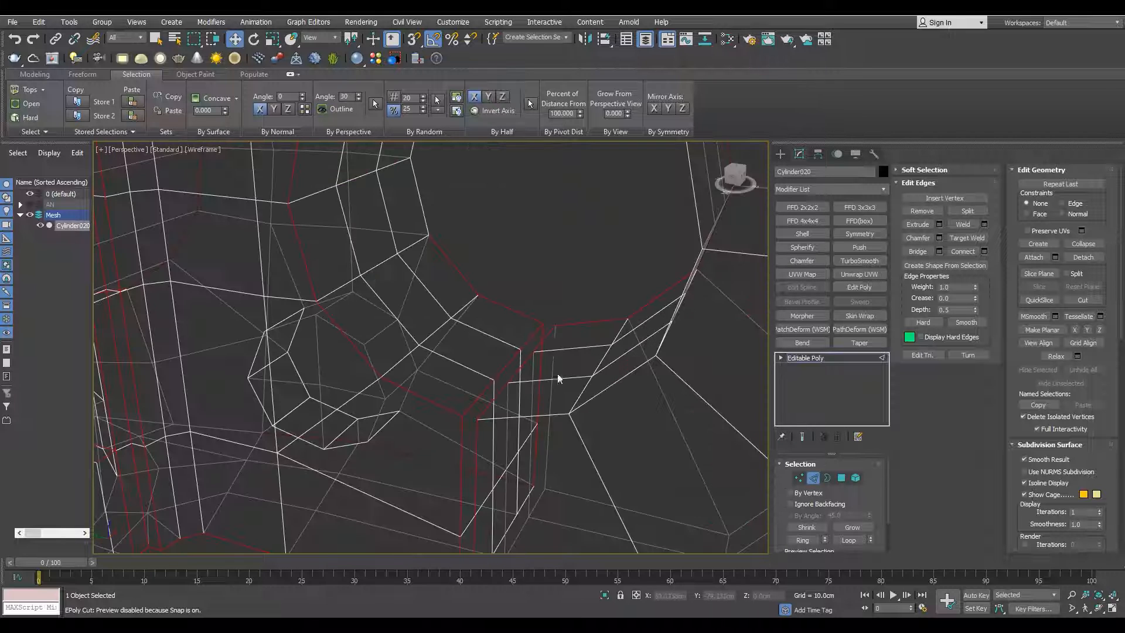
scroll(534, 524, down, 5)
key(F3)
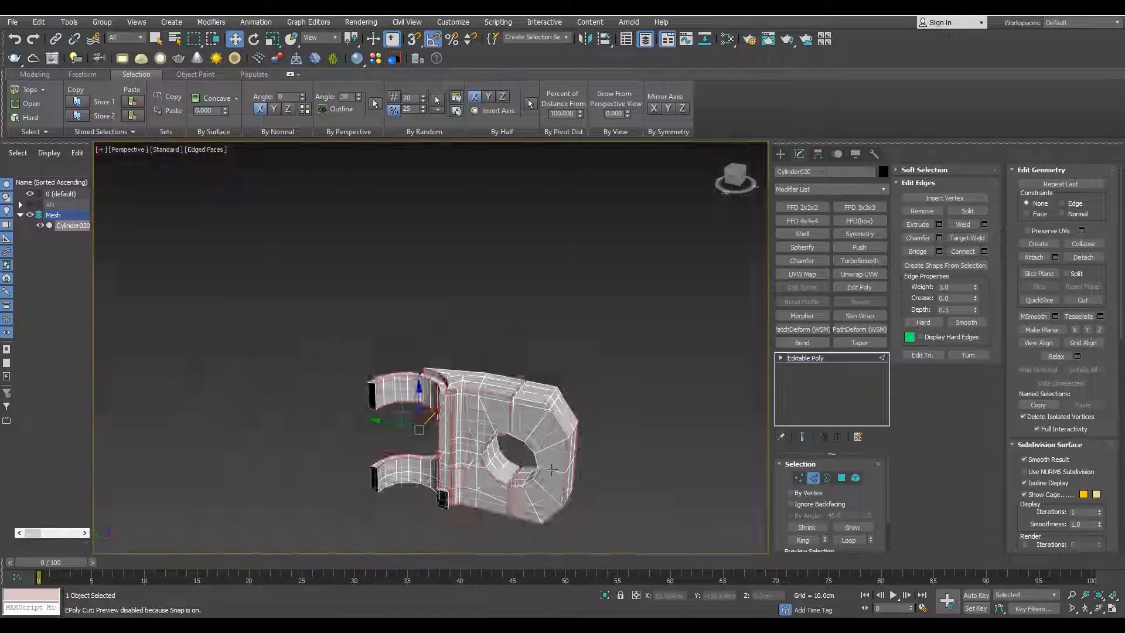
scroll(551, 398, up, 8)
scroll(468, 393, up, 2)
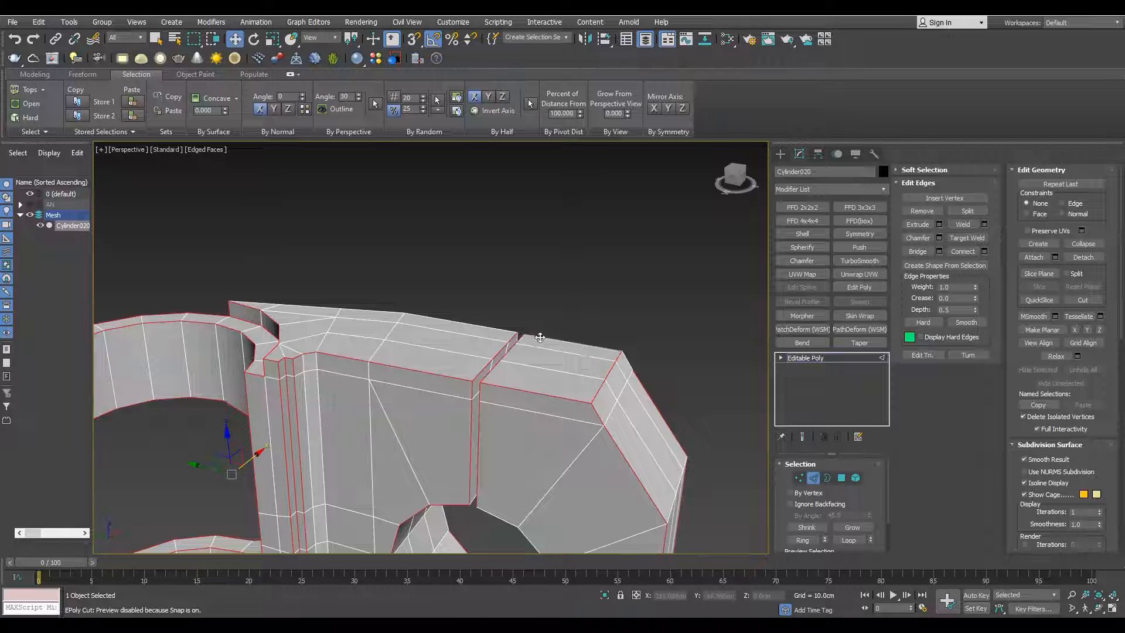
Add the remaining edges around the split gap and the body's corners to the edge selection
key(F3)
scroll(523, 328, up, 4)
ctrl+click(518, 369)
scroll(518, 370, down, 6)
alt+middle_drag(516, 372, 377, 404)
key(F3)
scroll(340, 377, up, 4)
ctrl+click(336, 356)
scroll(336, 355, down, 5)
mouse_move(333, 366)
alt+middle_down()
mouse_move(347, 354)
mouse_move(328, 386)
mouse_move(338, 418)
alt+middle_up()
scroll(347, 354, up, 4)
ctrl+double_click(320, 351)
scroll(320, 351, down, 5)
scroll(339, 422, up, 5)
scroll(380, 425, down, 4)
key(F3)
scroll(389, 448, up, 4)
scroll(386, 466, down, 4)
scroll(371, 459, up, 5)
key(F3)
Add the octagonal hole's rim and the edge loop running through it to the edge selection
scroll(410, 459, down, 3)
ctrl+double_click(444, 459)
scroll(442, 445, down, 5)
mouse_move(443, 436)
alt+middle_down()
mouse_move(498, 383)
mouse_move(545, 393)
mouse_move(500, 408)
mouse_move(448, 398)
mouse_move(460, 407)
alt+middle_up()
scroll(448, 398, up, 4)
ctrl+double_click(440, 380)
scroll(439, 384, down, 5)
scroll(437, 311, up, 7)
ctrl+click(432, 299)
alt+middle_drag(431, 300, 551, 346)
scroll(527, 351, down, 5)
scroll(363, 425, up, 5)
alt+middle_drag(381, 445, 401, 326)
scroll(358, 358, down, 5)
scroll(332, 325, up, 5)
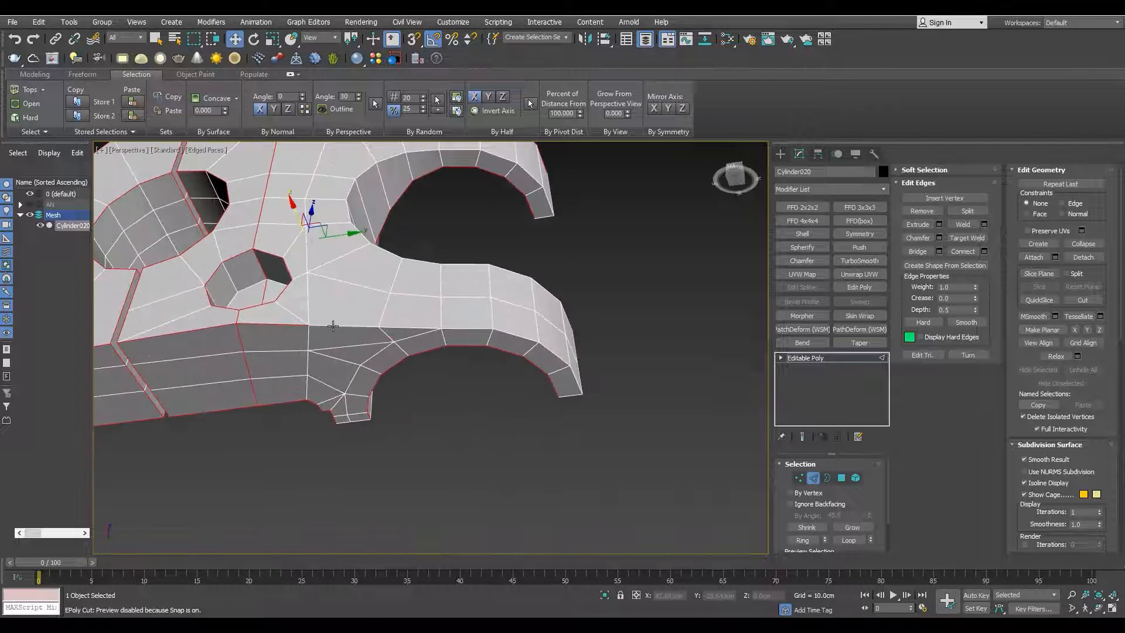
alt+middle_drag(333, 325, 457, 319)
Try chamfering the selected edges by 1.764 cm with one segment and inspect the corners and octagonal hole
click(939, 239)
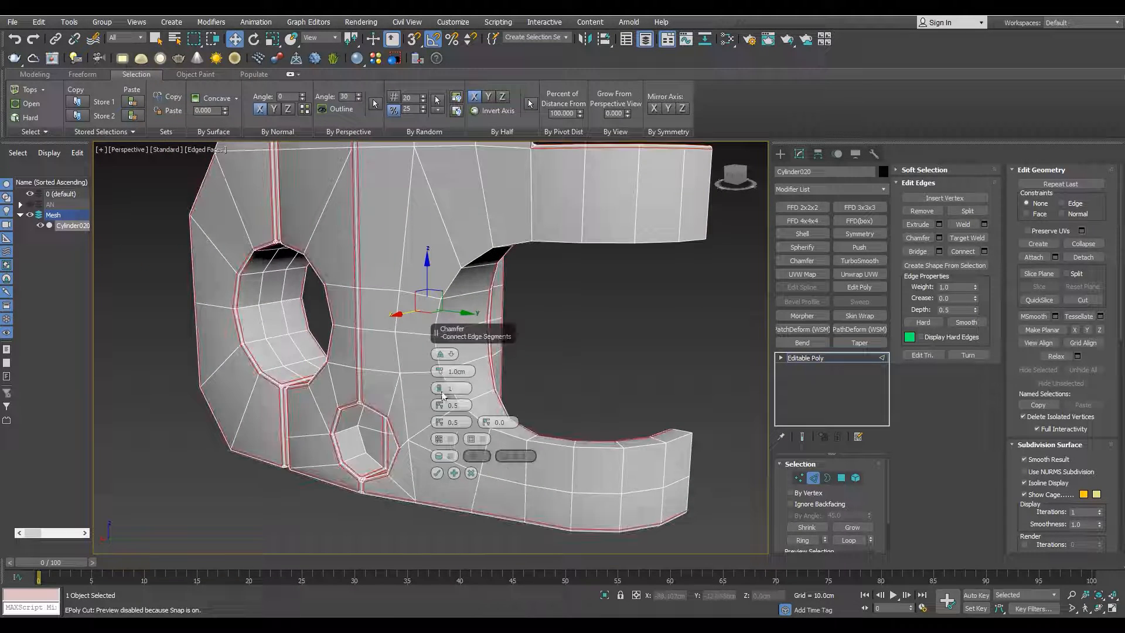
alt+middle_drag(433, 334, 222, 317)
scroll(221, 316, up, 5)
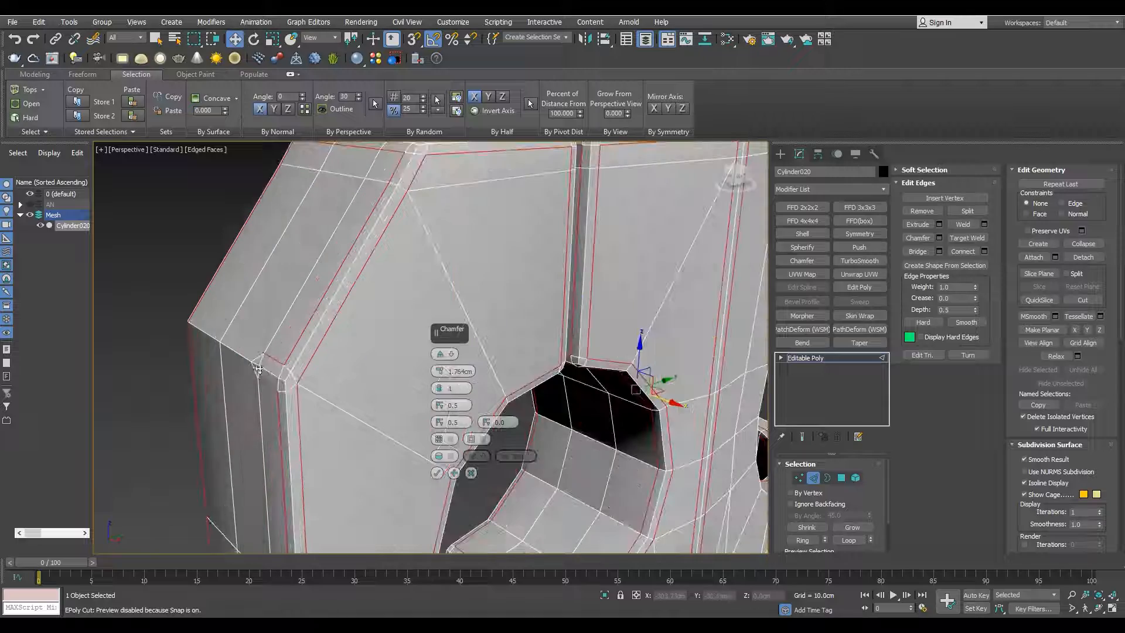
scroll(201, 333, down, 6)
scroll(237, 446, up, 4)
alt+middle_drag(199, 440, 343, 316)
scroll(287, 378, up, 5)
scroll(285, 401, down, 4)
scroll(343, 316, up, 3)
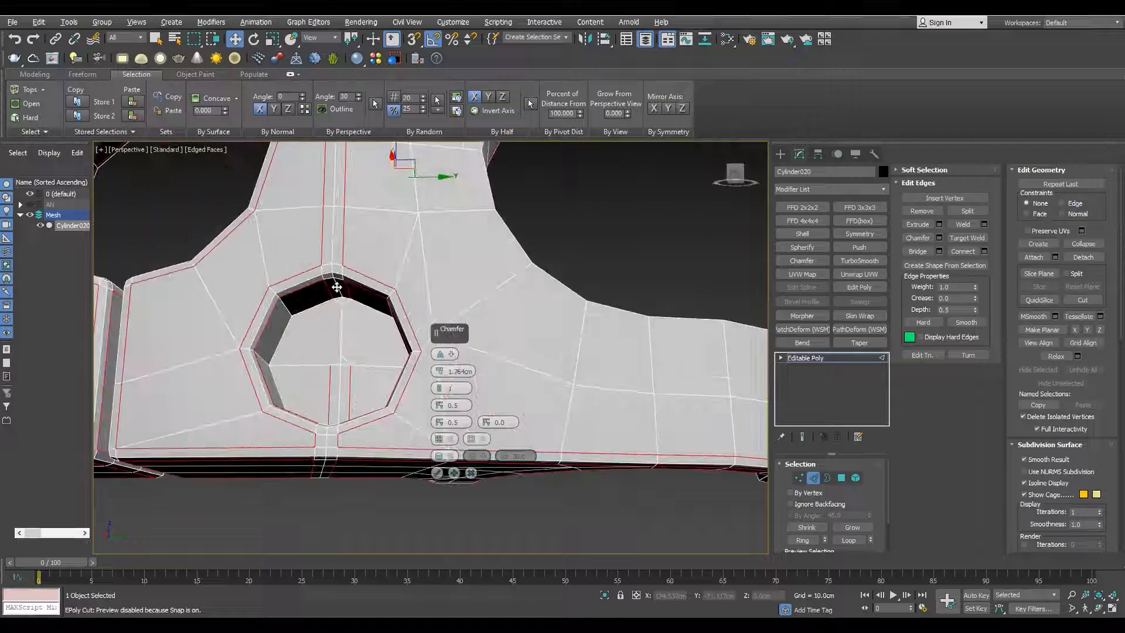
mouse_move(339, 388)
alt+middle_down()
mouse_move(348, 461)
mouse_move(345, 372)
alt+middle_up()
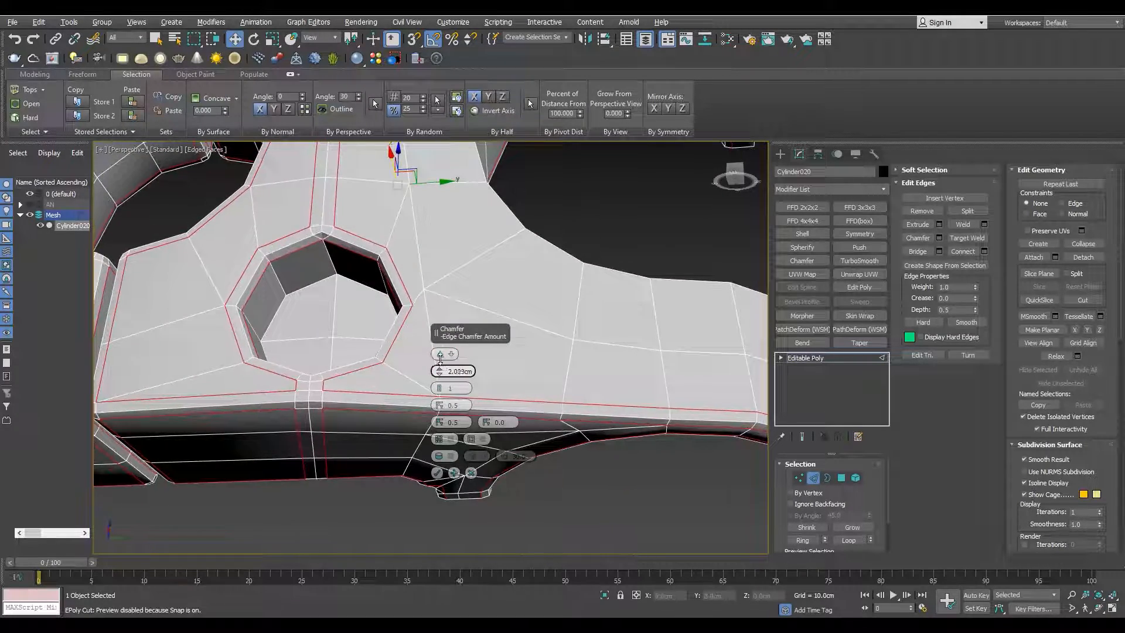
Try a chamfer amount of 2.023 cm and check the split gap, through-hole and inner ridge corners
drag(439, 360, 439, 374)
scroll(345, 357, down, 4)
alt+middle_drag(346, 358, 181, 394)
scroll(328, 351, up, 4)
scroll(328, 357, down, 4)
scroll(290, 378, up, 3)
scroll(290, 377, down, 3)
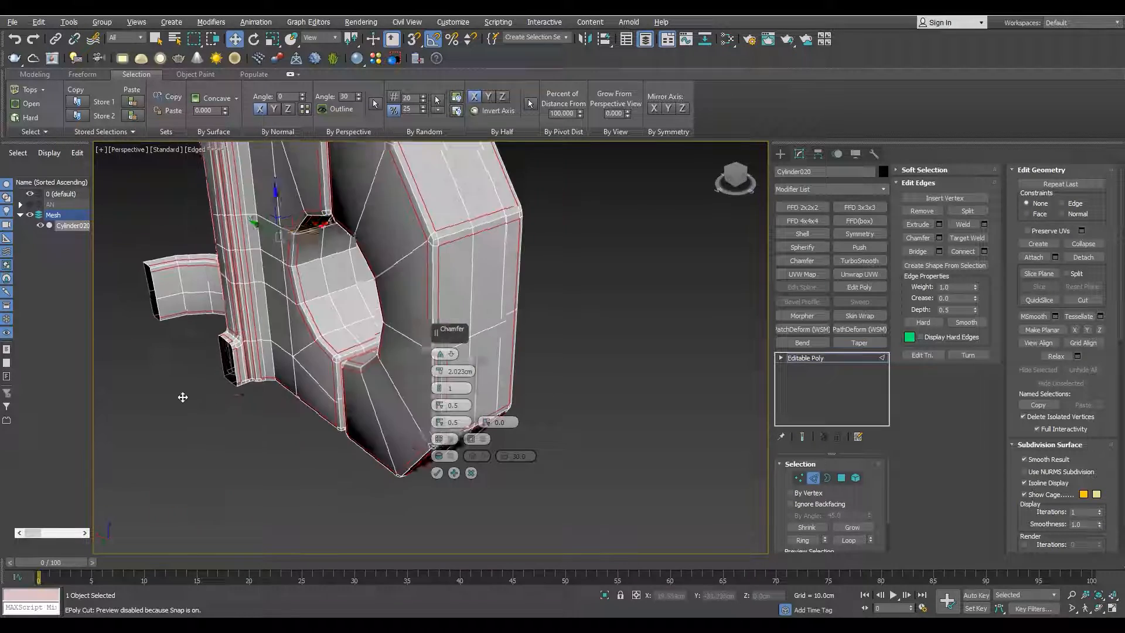
scroll(272, 347, up, 4)
middle_drag(273, 339, 315, 507)
scroll(282, 418, down, 4)
scroll(283, 358, up, 3)
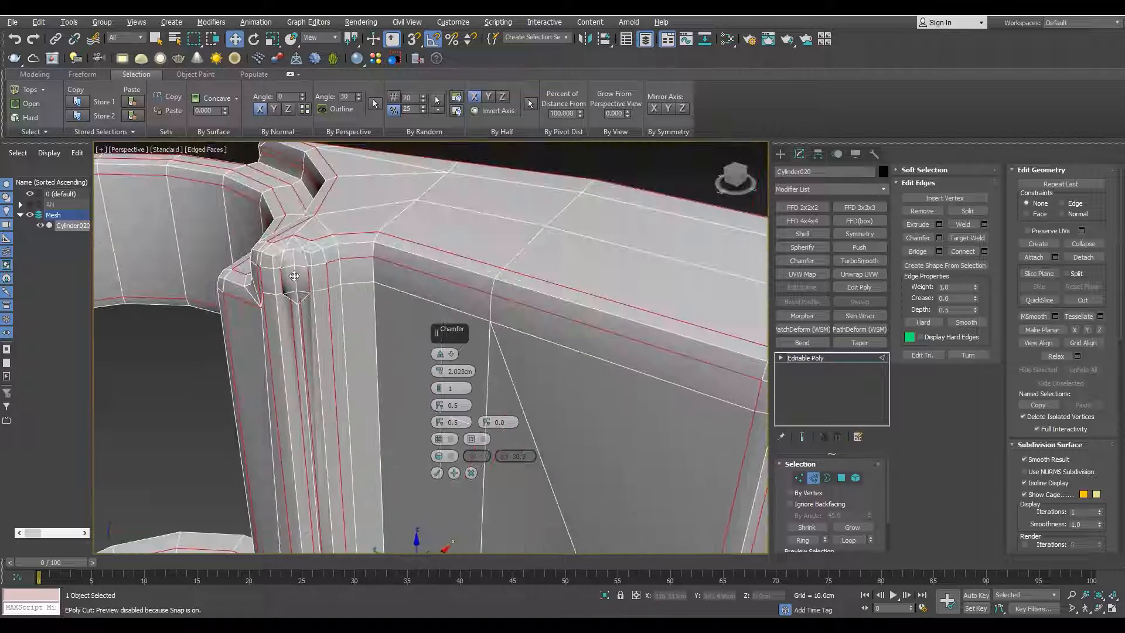
scroll(297, 261, up, 3)
alt+middle_drag(296, 261, 369, 232)
scroll(311, 281, down, 4)
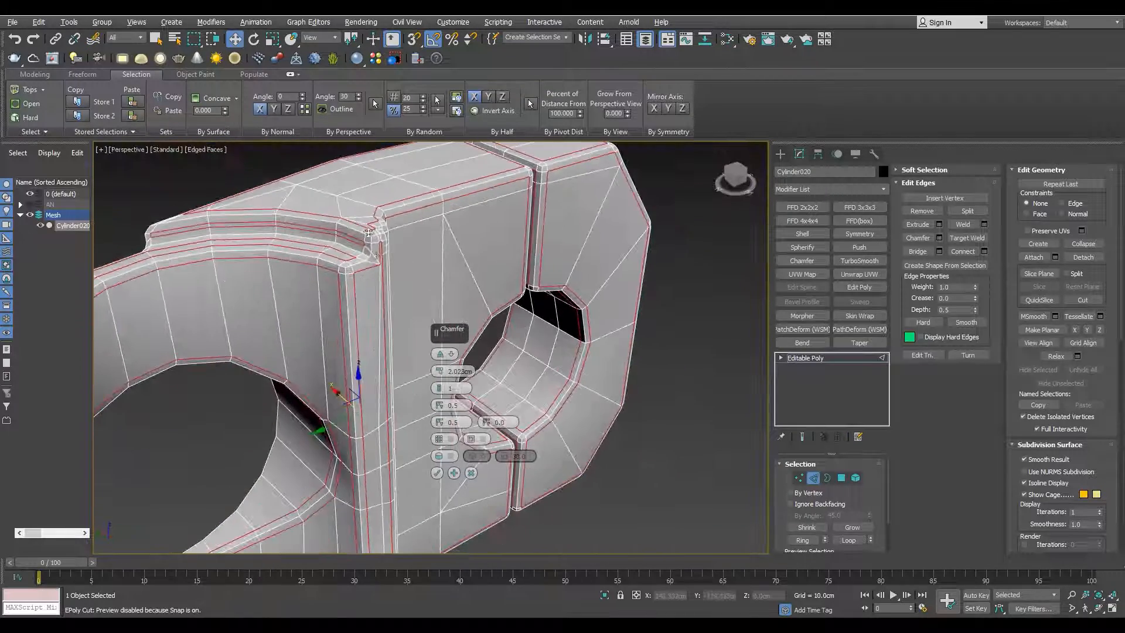
Preview the chamfered shell with TurboSmooth and inspect the shading around the octagonal hole
click(803, 358)
key(F4)
click(860, 260)
scroll(352, 281, down, 4)
alt+middle_drag(351, 281, 387, 267)
scroll(446, 278, up, 5)
scroll(446, 278, down, 5)
scroll(389, 279, up, 5)
scroll(389, 279, down, 4)
key(F4)
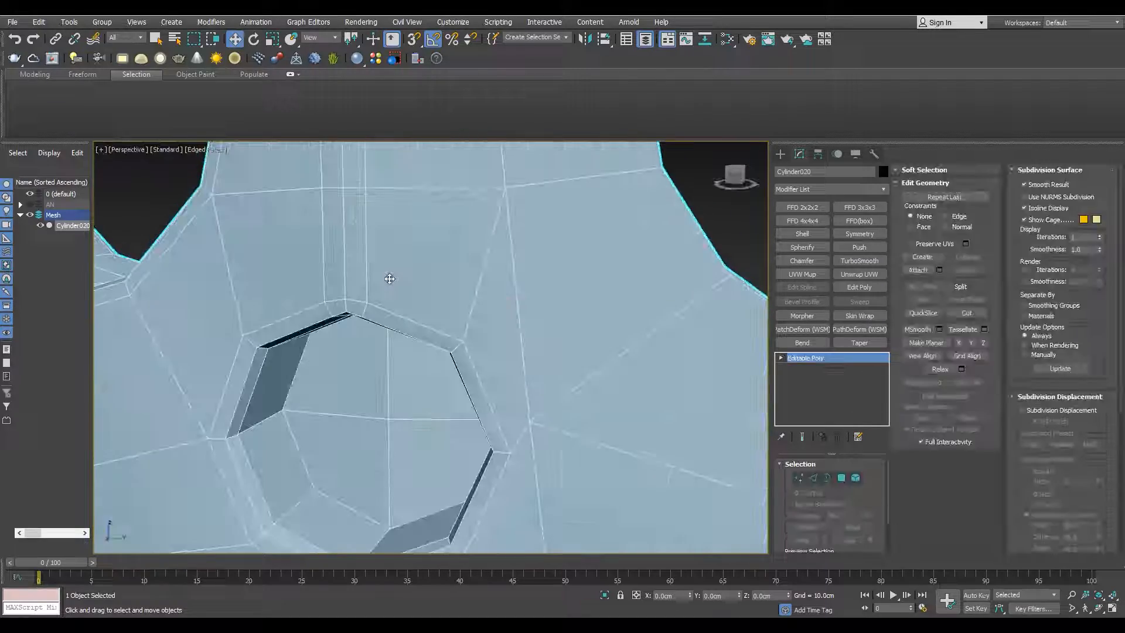
Inspect the chamfered edges around the octagonal hole and undo the chamfer
scroll(386, 263, down, 3)
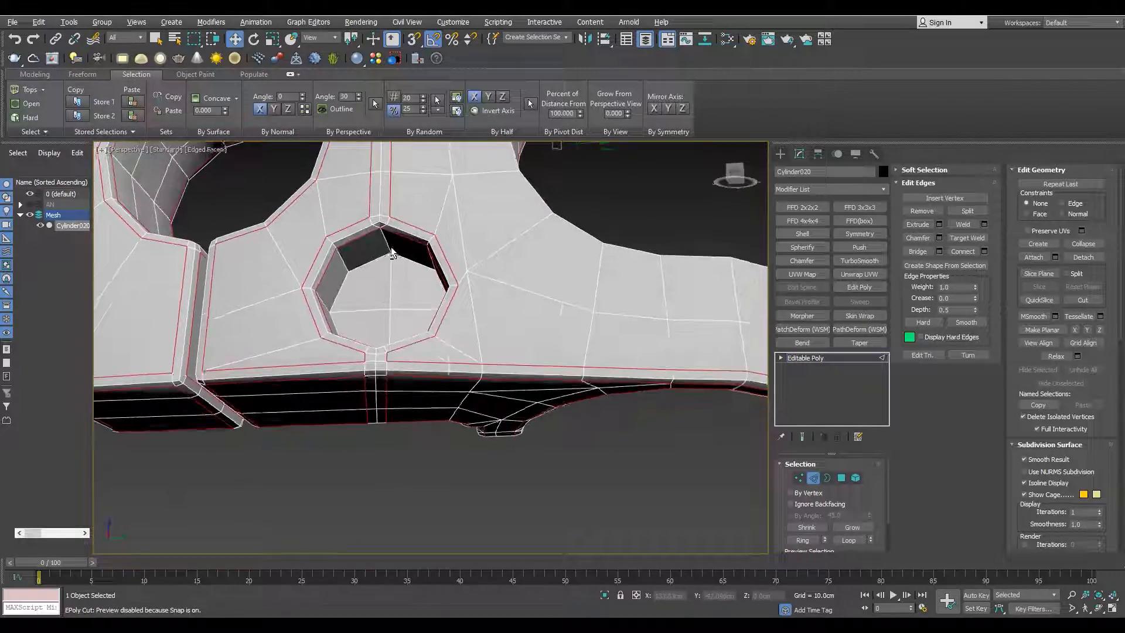
alt+middle_drag(391, 280, 368, 333)
scroll(382, 252, down, 5)
scroll(376, 328, up, 3)
scroll(368, 333, down, 4)
alt+drag(368, 333, 364, 366)
alt+middle_drag(365, 366, 352, 313)
scroll(352, 314, up, 5)
key(ctrl+z)
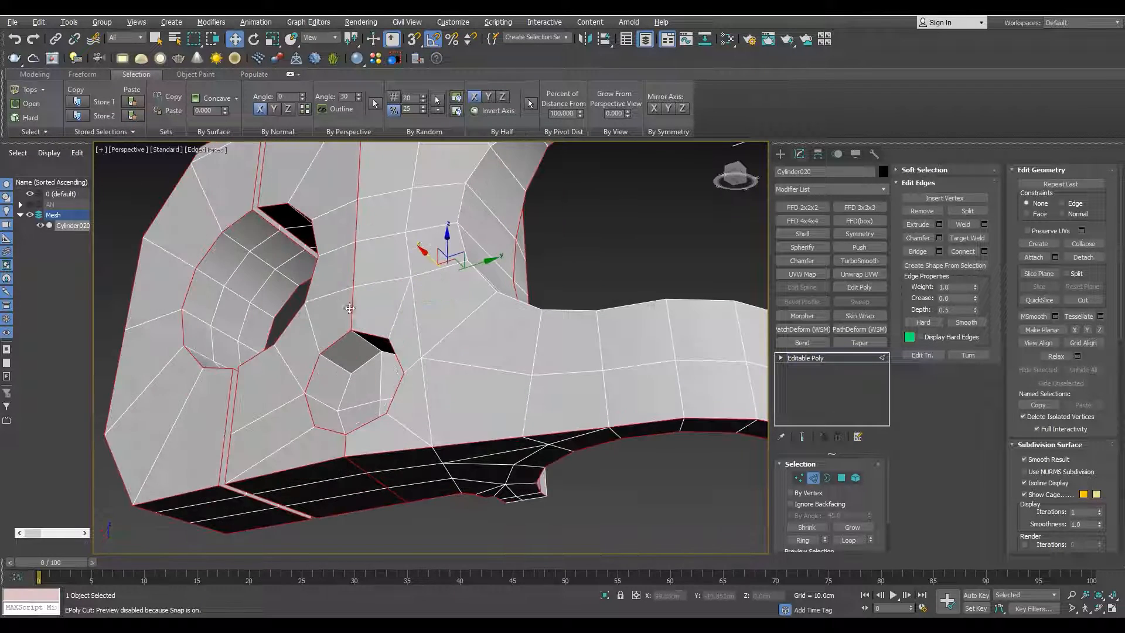
Chamfer the selected edges again, leaving out the vertical edge loop that runs through the octagonal hole
key(F3)
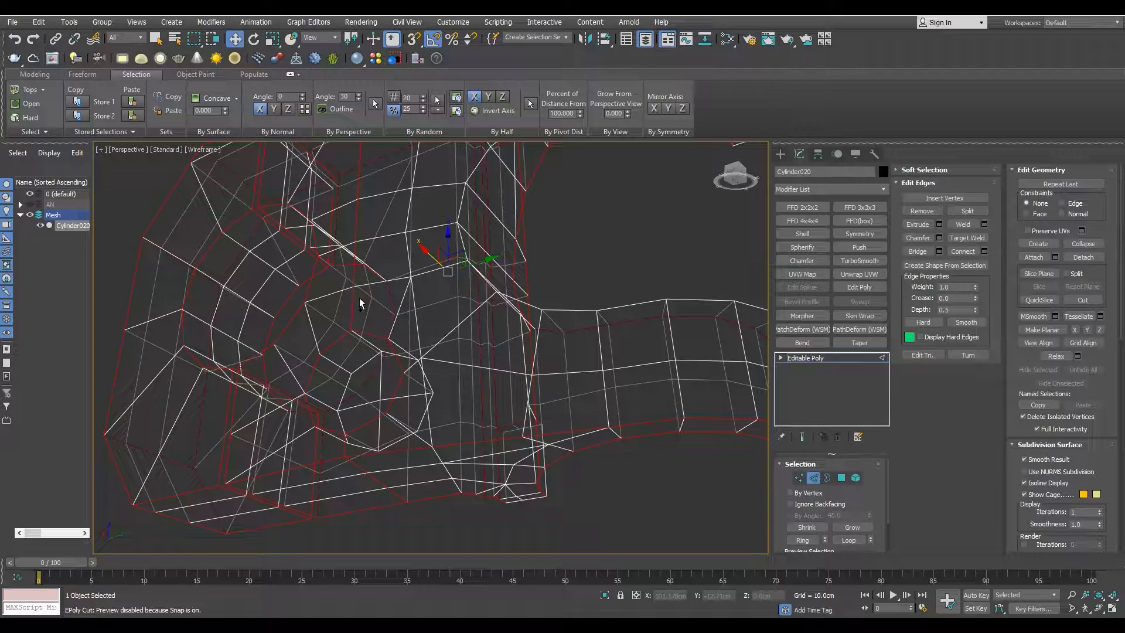
key(F3)
mouse_move(359, 300)
alt+middle_down()
mouse_move(392, 410)
mouse_move(365, 491)
mouse_move(387, 351)
mouse_move(410, 387)
mouse_move(640, 424)
mouse_move(406, 370)
alt+middle_up()
click(939, 238)
scroll(445, 486, up, 4)
scroll(406, 371, down, 4)
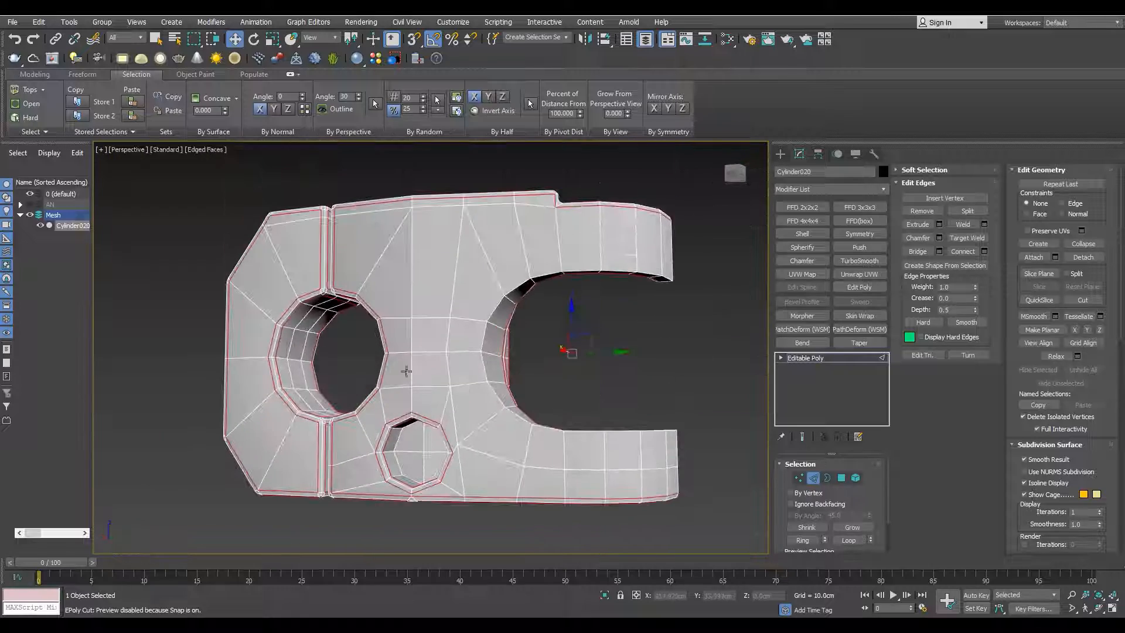
Select the edge loop around the large curved opening and chamfer it by 3.176 cm with one segment
alt+middle_drag(538, 426, 462, 409)
double_click(490, 444)
scroll(463, 410, up, 3)
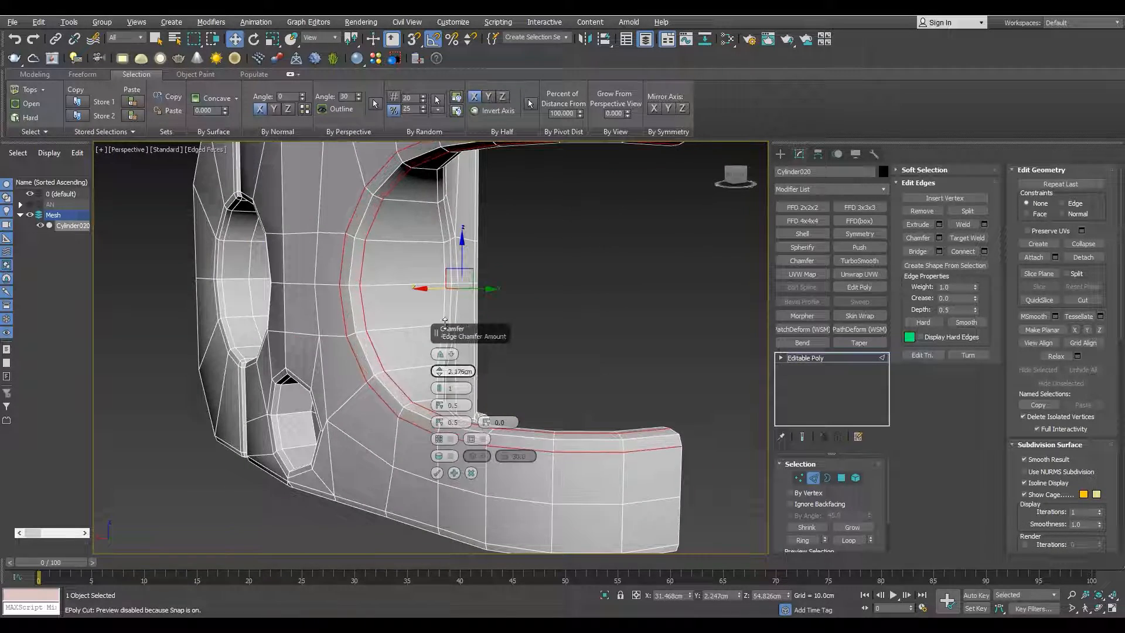
scroll(330, 305, down, 6)
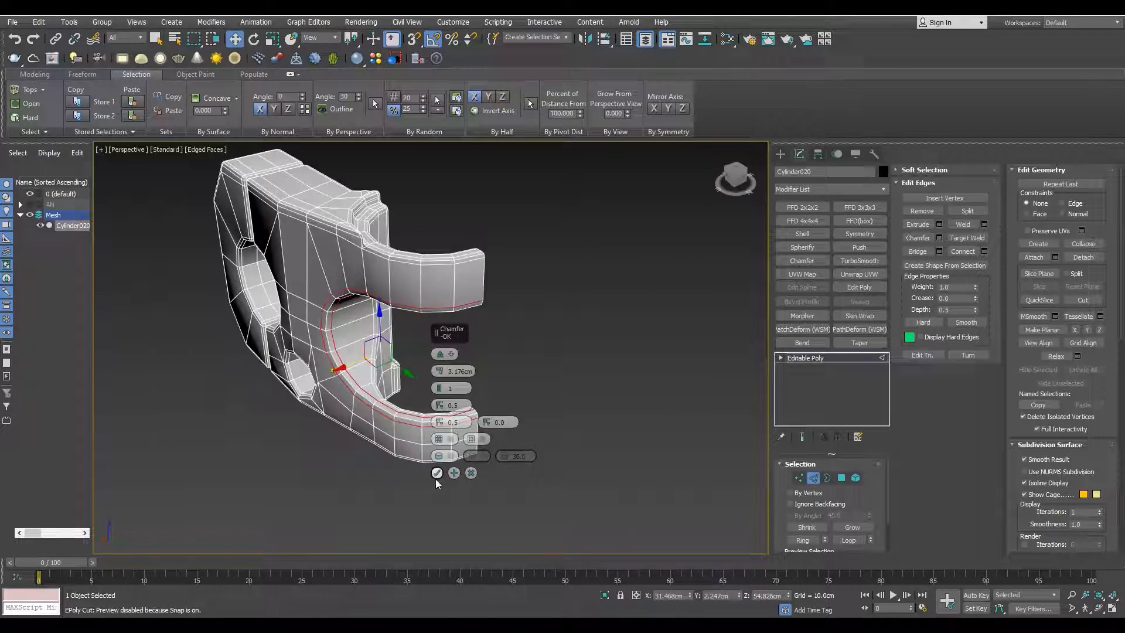
Preview the shell with TurboSmooth to check the chamfered curved opening
click(807, 358)
key(F4)
click(851, 260)
scroll(363, 264, down, 5)
alt+middle_drag(333, 267, 375, 262)
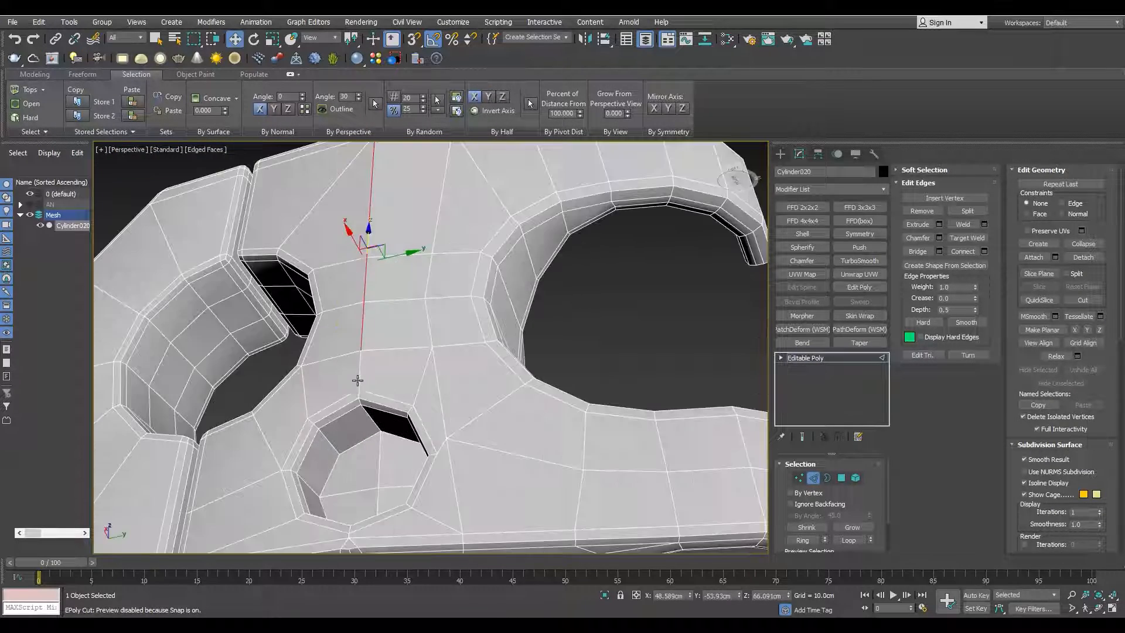
Chamfer the vertical edge loop above the octagonal hole and inspect the smoothed side wall
click(938, 237)
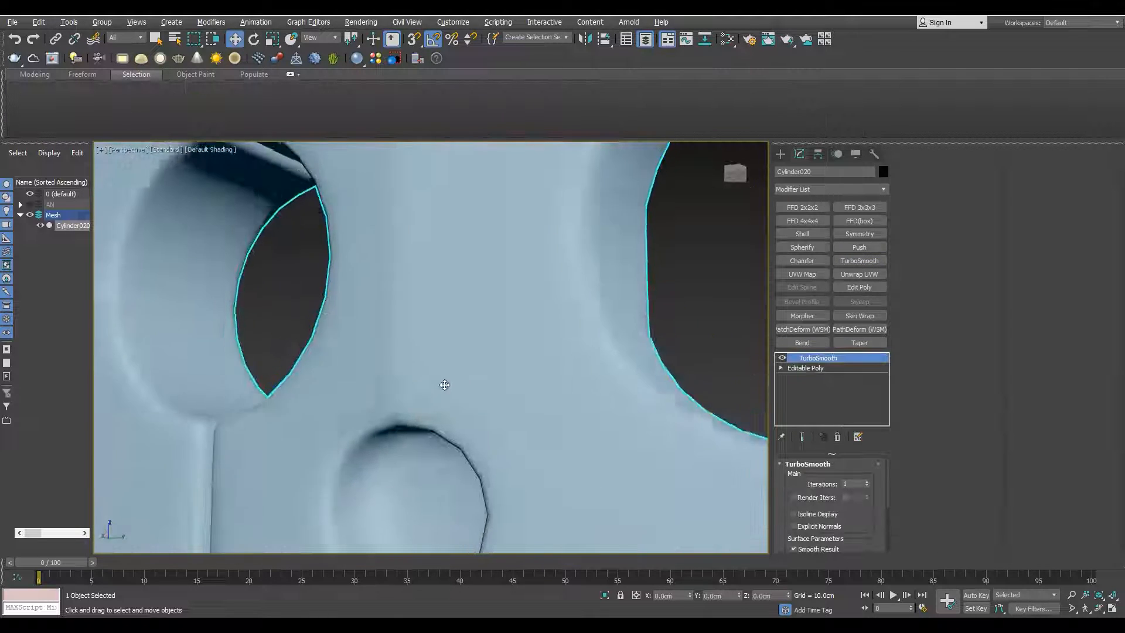
scroll(442, 375, down, 5)
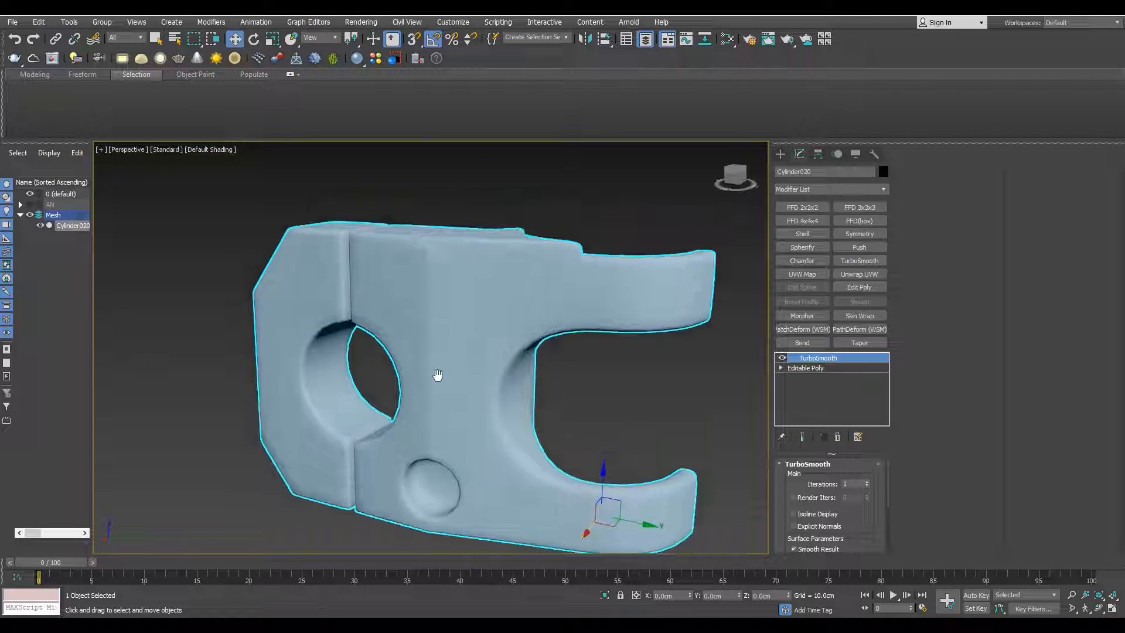
scroll(442, 373, up, 5)
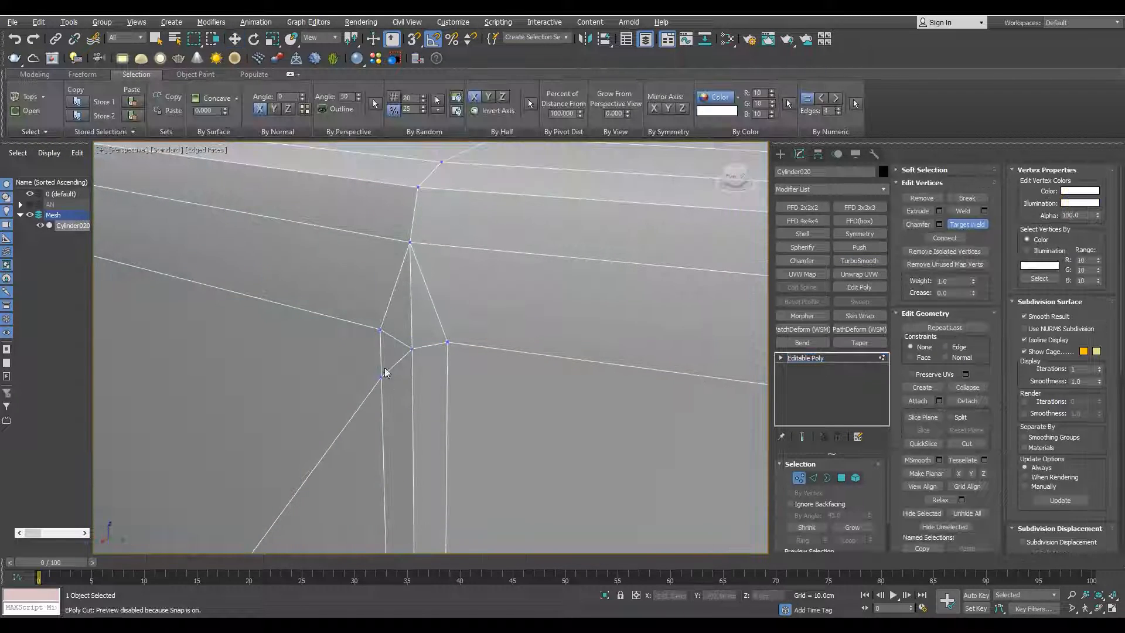
Leave vertex welding, preview the upper rim corner with TurboSmooth, and undo the modifier
scroll(391, 339, down, 8)
key(w)
click(808, 358)
key(F4)
click(857, 262)
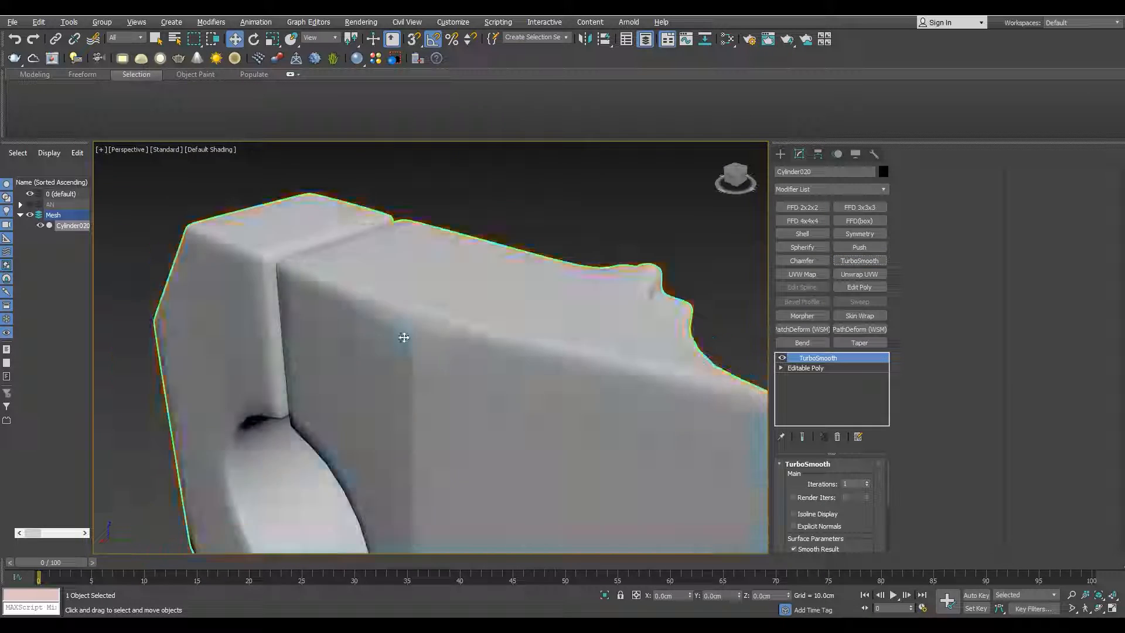
key(ctrl+z)
Recut the edges where the vertical loop meets the upper rim and pick the leftover corner edge
key(F4)
scroll(447, 351, up, 5)
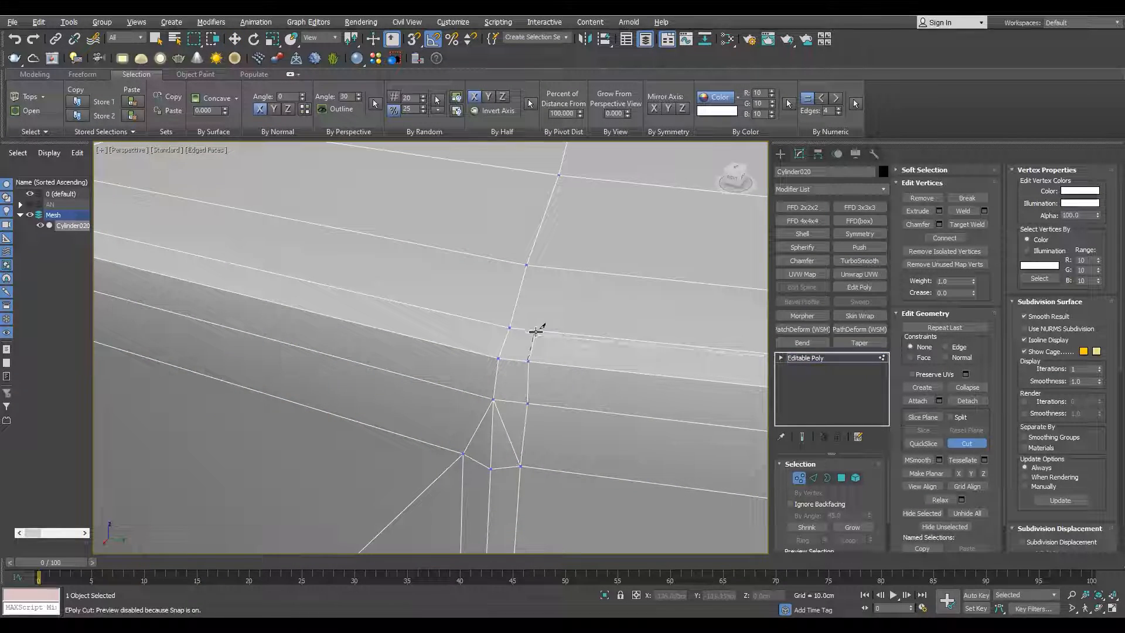
key(2)
click(503, 422)
Preview the recut corner and whole shell with TurboSmooth, and undo the modifier
click(817, 358)
key(F4)
click(858, 261)
scroll(362, 394, down, 8)
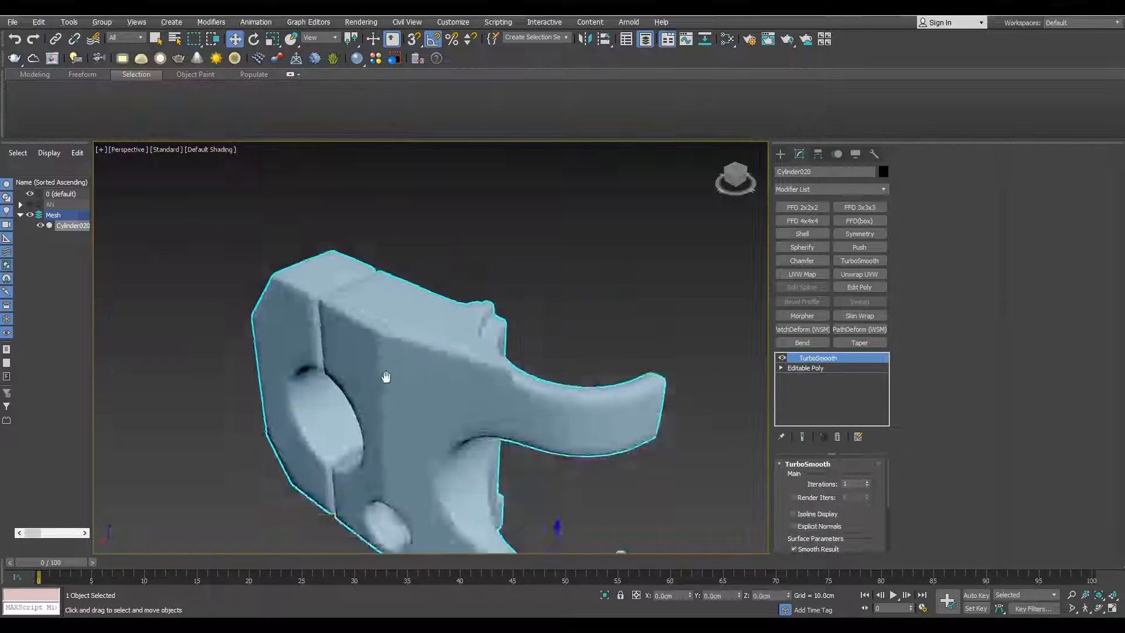
alt+middle_drag(384, 377, 405, 328)
key(ctrl+z)
Pick the corner vertex on the shell's lower edge beneath the small hole and inspect the surrounding topology
key(F4)
scroll(417, 380, up, 8)
key(1)
click(431, 431)
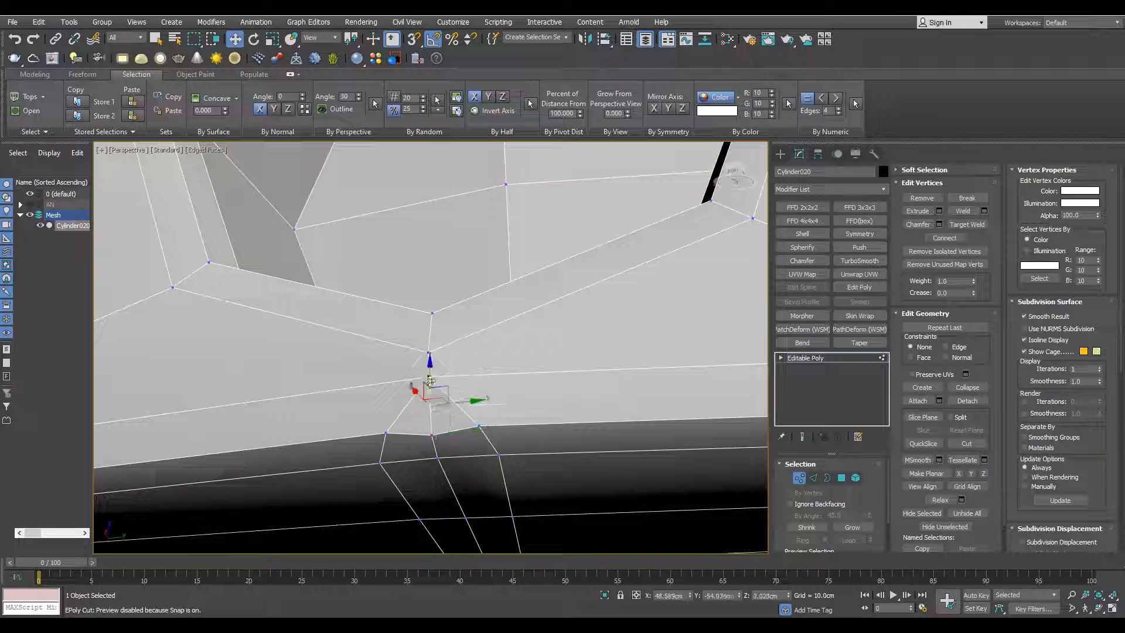
scroll(443, 376, down, 5)
alt+middle_drag(443, 376, 498, 410)
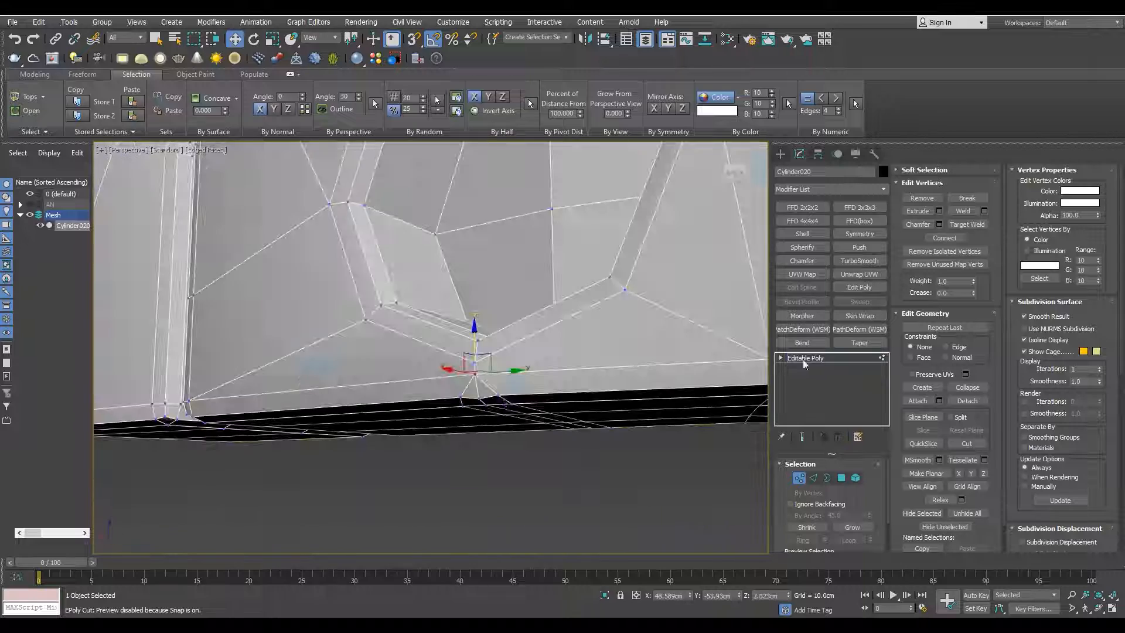
Preview the lower edge and the corner beneath the small hole with TurboSmooth, and undo the modifier each time
click(804, 359)
key(F4)
click(858, 261)
alt+middle_drag(570, 333, 475, 302)
key(ctrl+z)
key(F4)
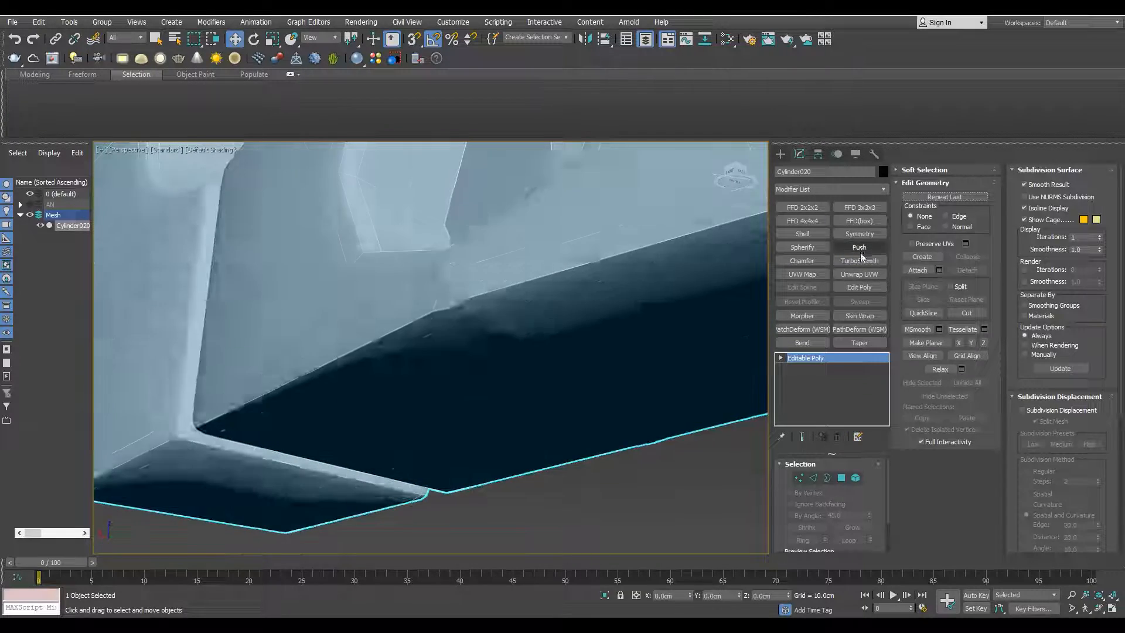
click(859, 259)
scroll(703, 375, down, 5)
alt+middle_drag(585, 357, 472, 439)
scroll(435, 447, up, 8)
key(F4)
key(ctrl+z)
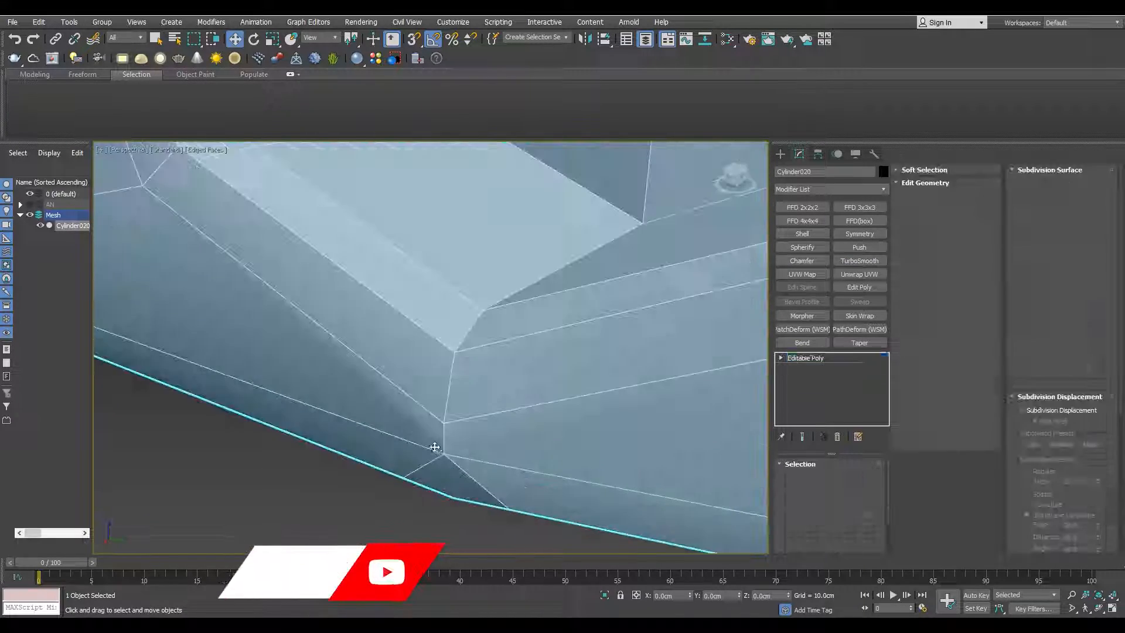
Chamfer the short vertical edge at the lower corner beneath the small hole by 1.188 cm with 1 segment
key(2)
click(434, 447)
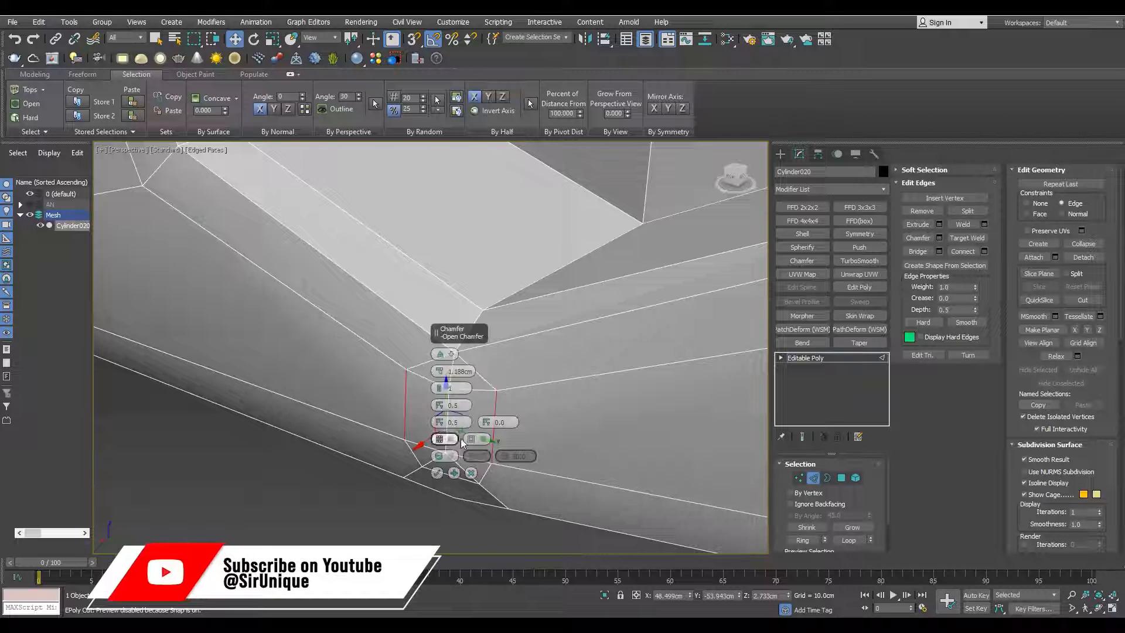
click(438, 473)
Target-weld the extra vertices left by the corner chamfer onto the neighbouring lower edge vertices
key(1)
scroll(495, 467, up, 4)
scroll(527, 325, down, 5)
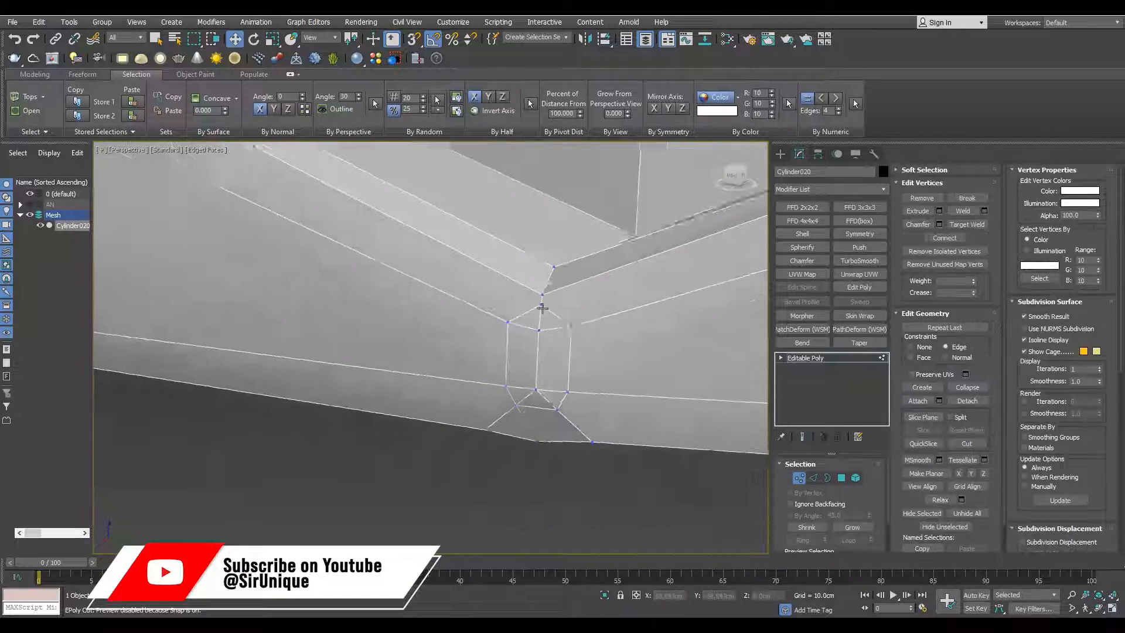
scroll(532, 322, up, 1)
key(ctrl+shift+w)
scroll(553, 277, down, 3)
alt+middle_drag(532, 328, 587, 434)
scroll(588, 443, up, 5)
click(590, 434)
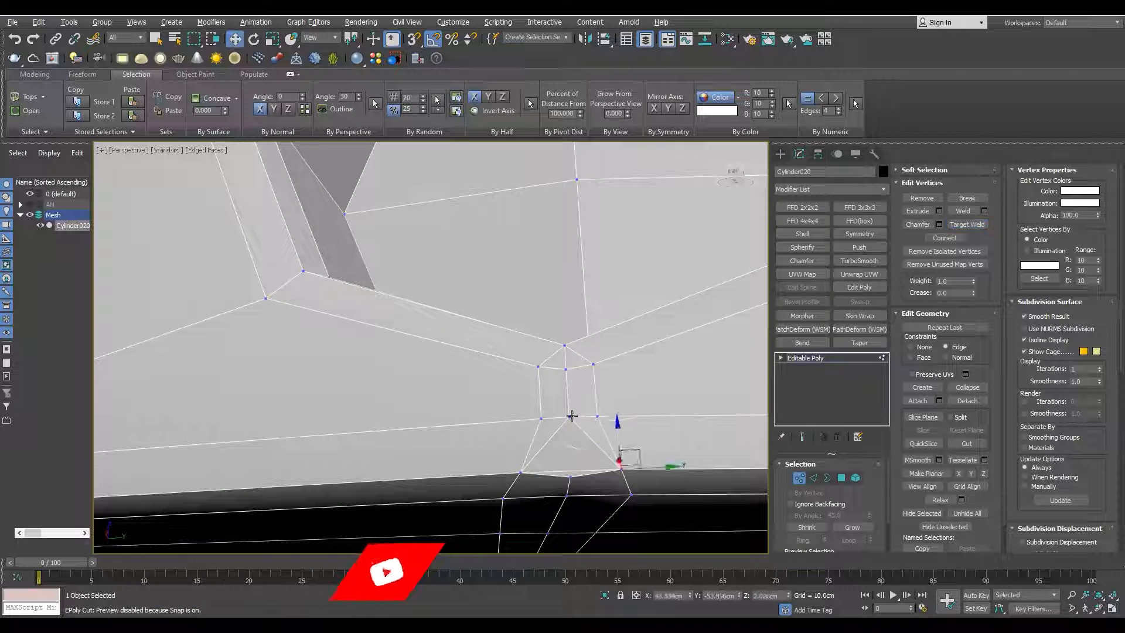
Connect the corner's middle vertex to the one directly below it and remove the diagonal edge beside them
click(570, 419)
ctrl+click(571, 478)
scroll(579, 487, up, 4)
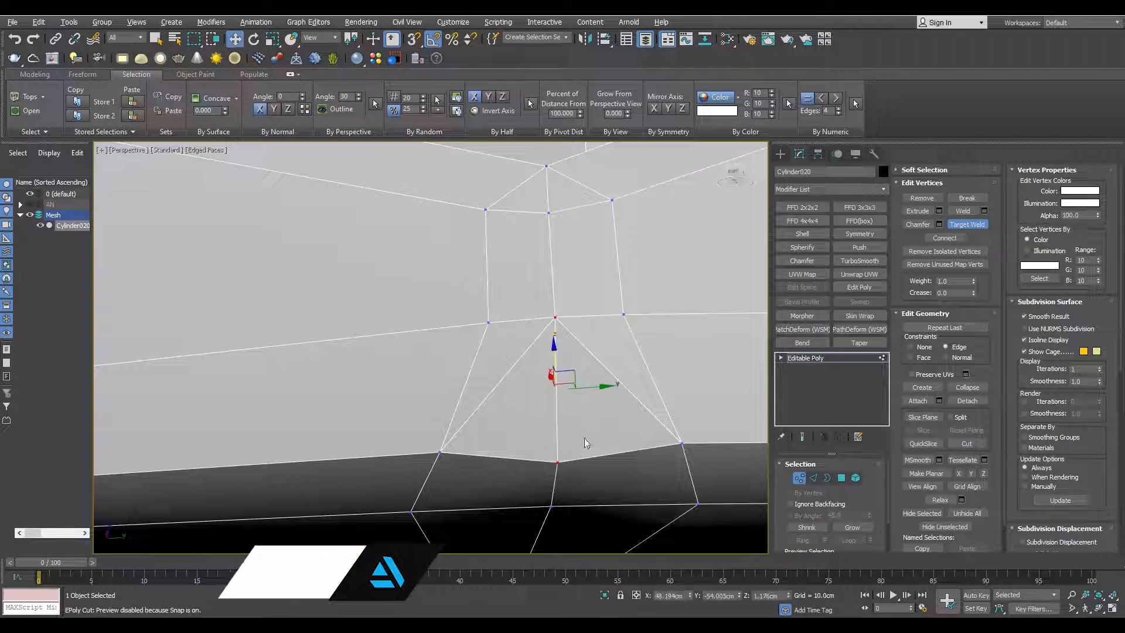
key(2)
click(594, 358)
key(ctrl+BackSpace)
Preview the cleaned lower corner and the whole shell with TurboSmooth, and undo the modifier
scroll(555, 394, down, 4)
mouse_move(557, 396)
alt+middle_down()
mouse_move(552, 364)
mouse_move(554, 381)
alt+middle_up()
key(2)
key(F4)
click(857, 262)
scroll(452, 465, down, 8)
alt+middle_drag(452, 466, 617, 404)
key(ctrl+z)
key(F4)
Mirror the shell with a flipped X-axis Symmetry at a 0.001 cm weld threshold and apply TurboSmooth with 1 iteration
scroll(598, 349, up, 3)
middle_drag(597, 349, 545, 350)
key(2)
key(alt+c)
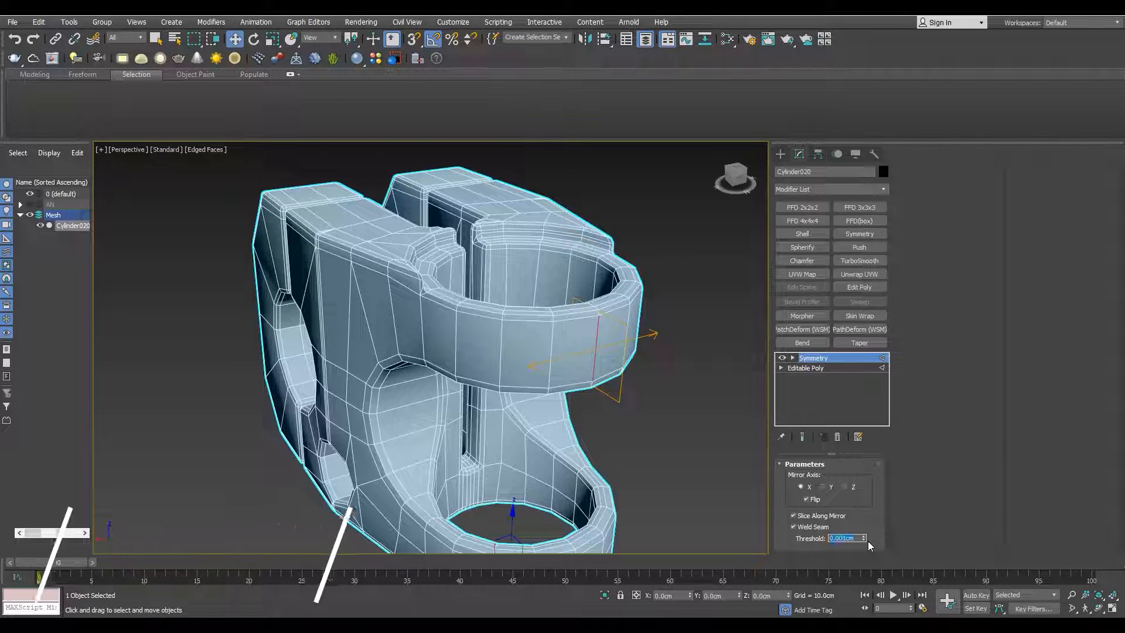
scroll(439, 428, down, 3)
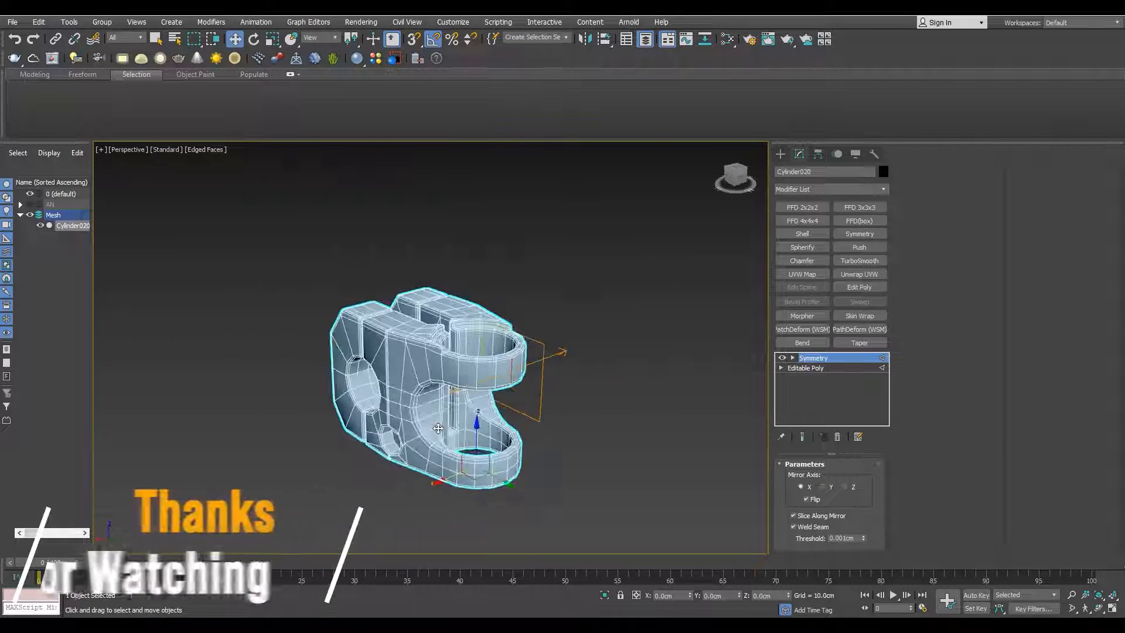
click(859, 261)
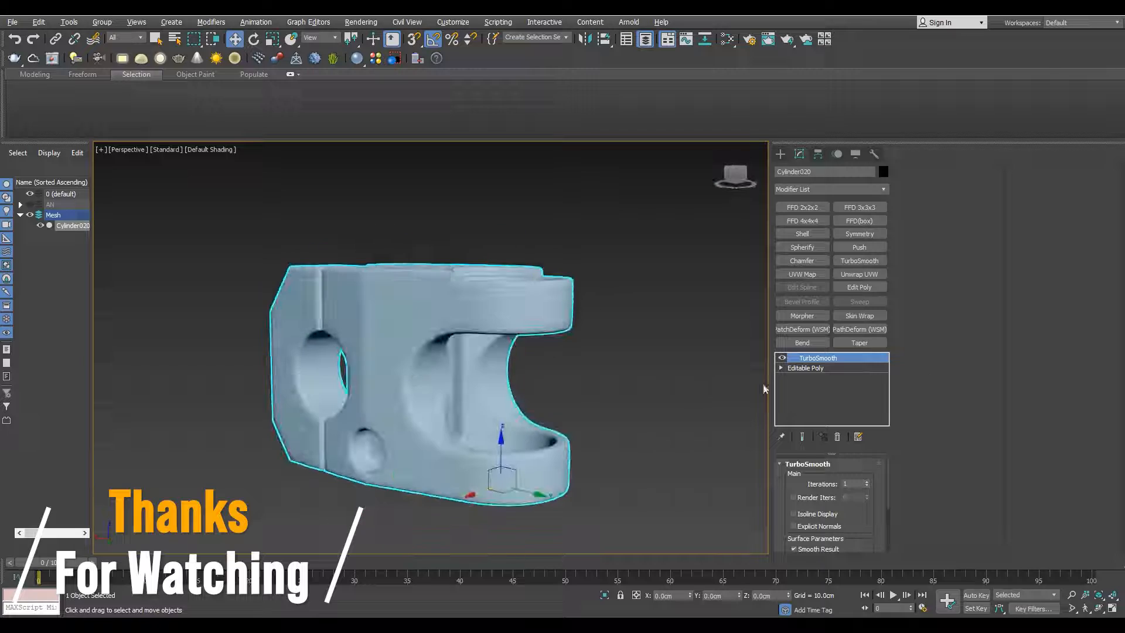